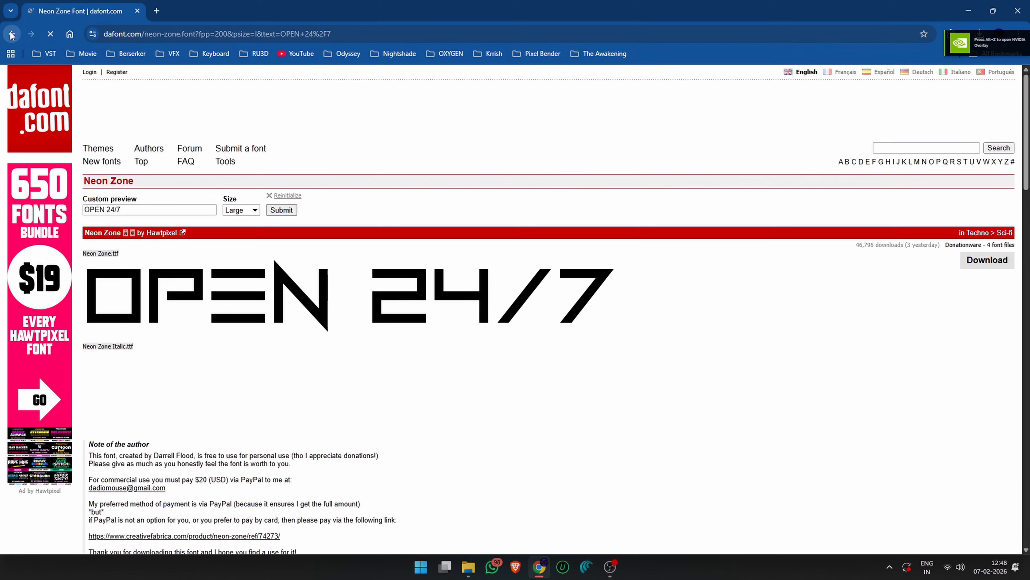
- Return to the DaFont neon search results and find the fonts marked 100% free, reviewing each match's OPEN 24/7 preview
click(11, 34)
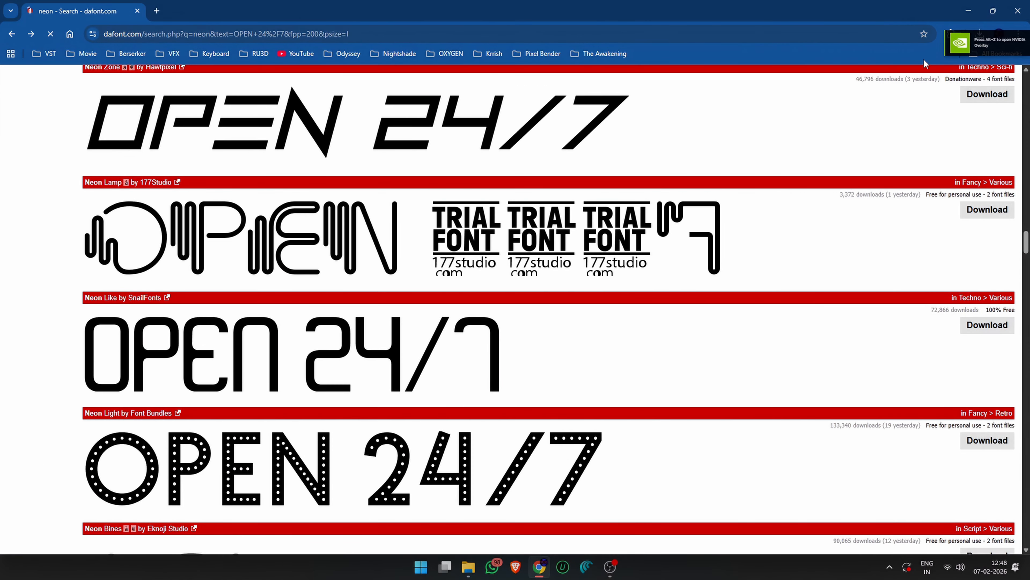
key(ctrl+f)
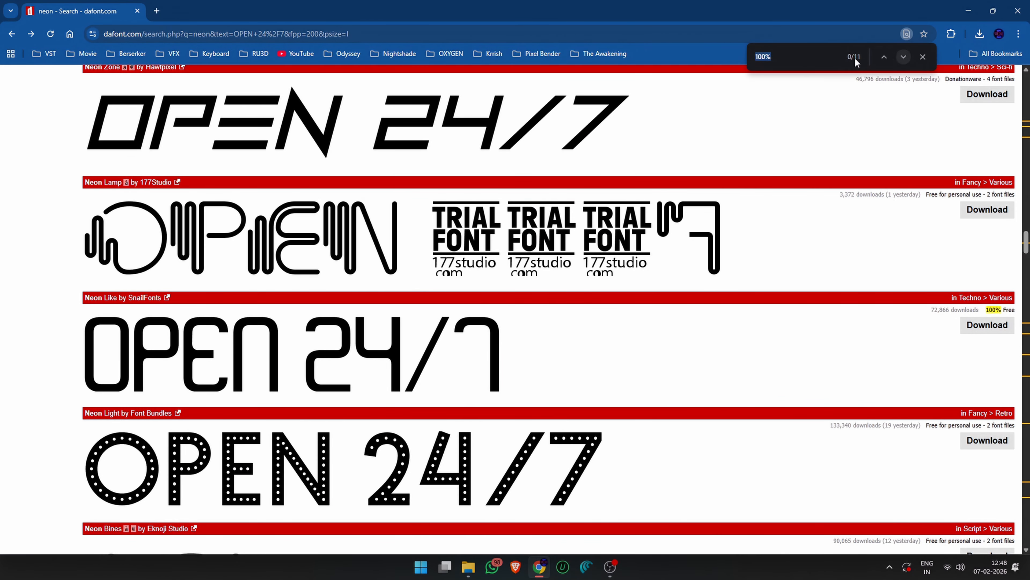
click(903, 57)
click(903, 57)
click(900, 59)
click(903, 57)
click(903, 57)
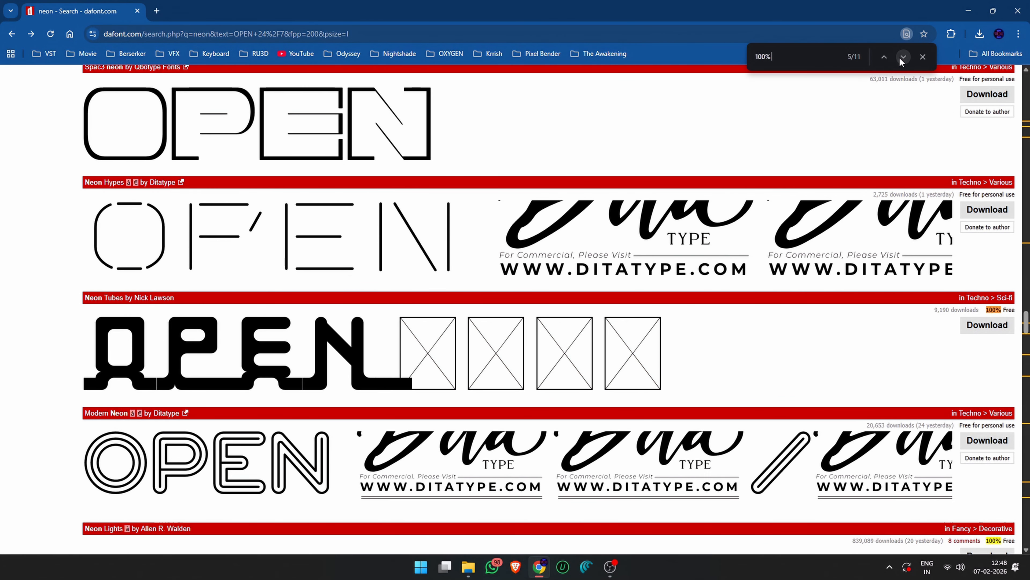
click(903, 57)
click(903, 57)
click(902, 57)
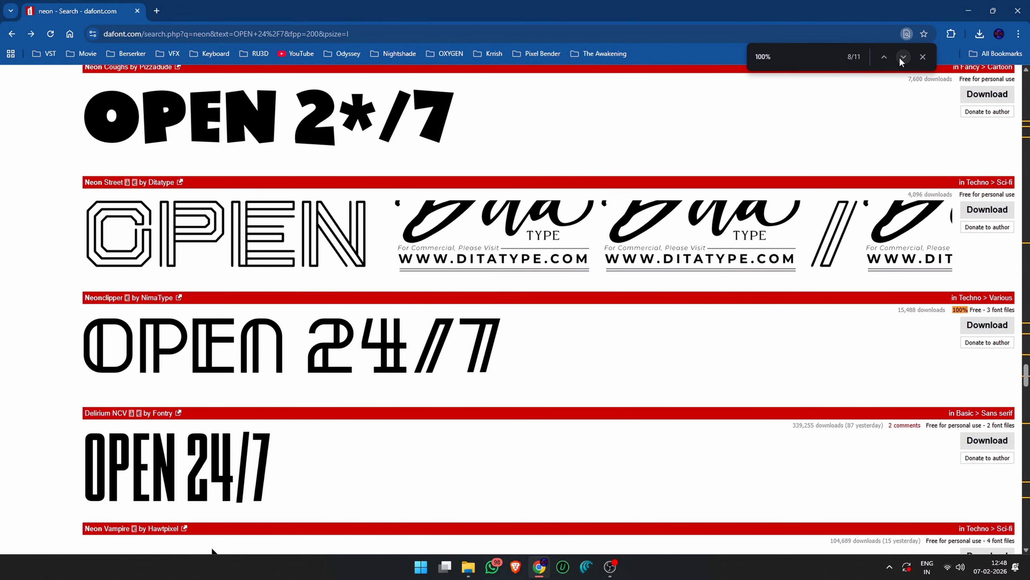
click(900, 58)
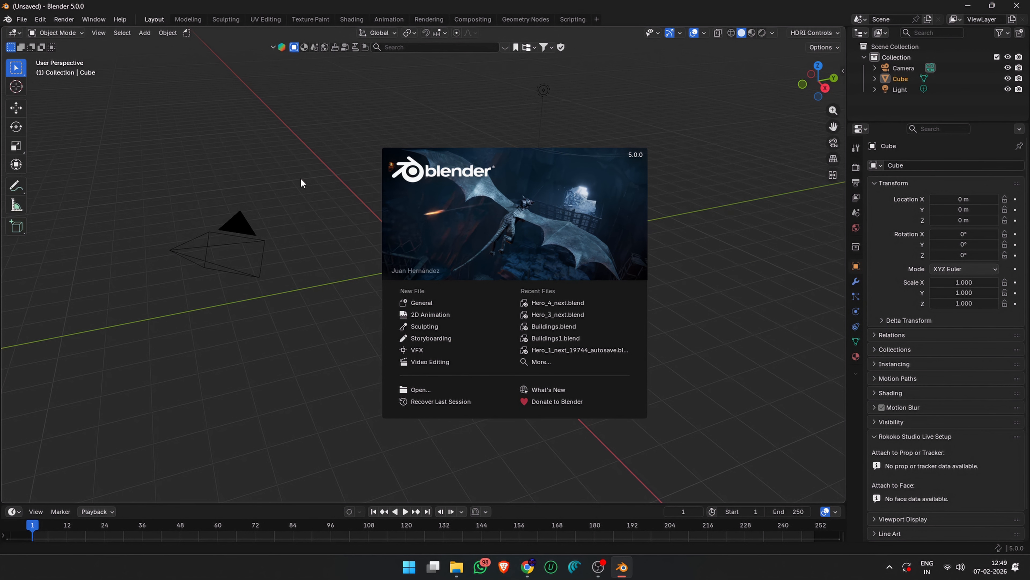
- In Blender, dismiss the splash screen and delete all default objects from the scene
click(301, 180)
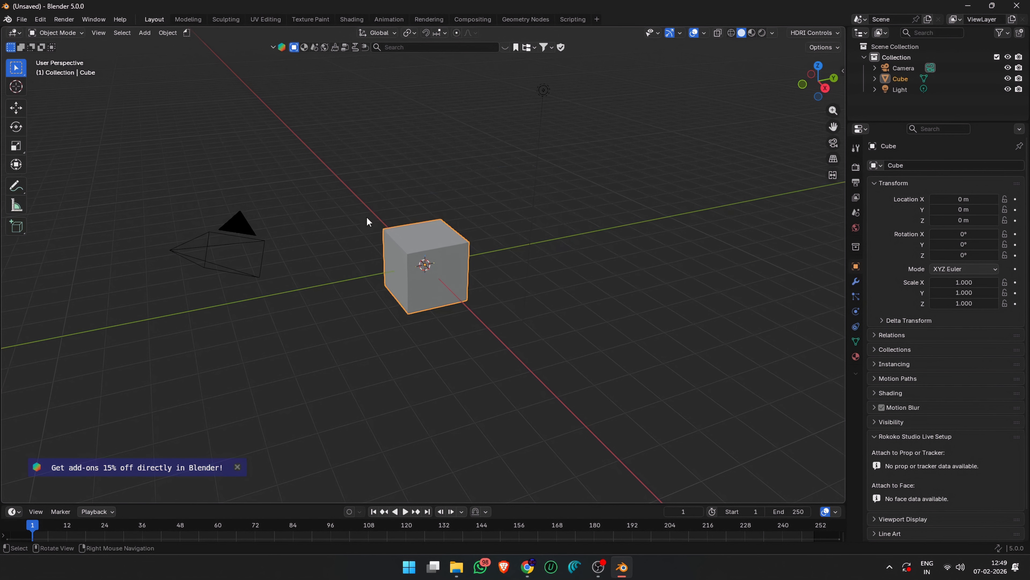
middle_drag(306, 224, 308, 222)
key(a)
key(x)
click(308, 221)
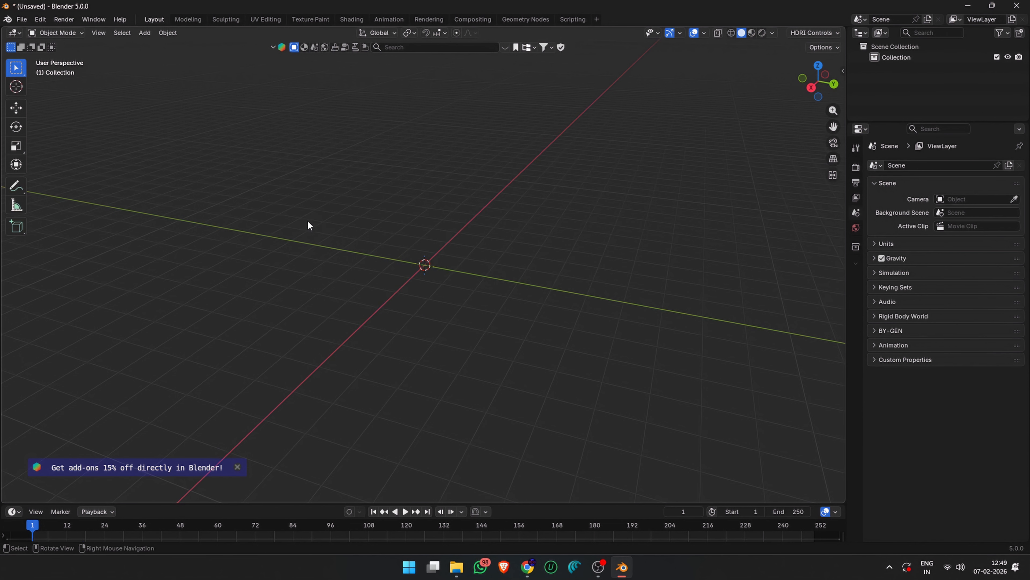
- Add a text object and replace its content with OPEN 24/7
click(144, 33)
click(164, 80)
middle_drag(164, 79, 474, 261)
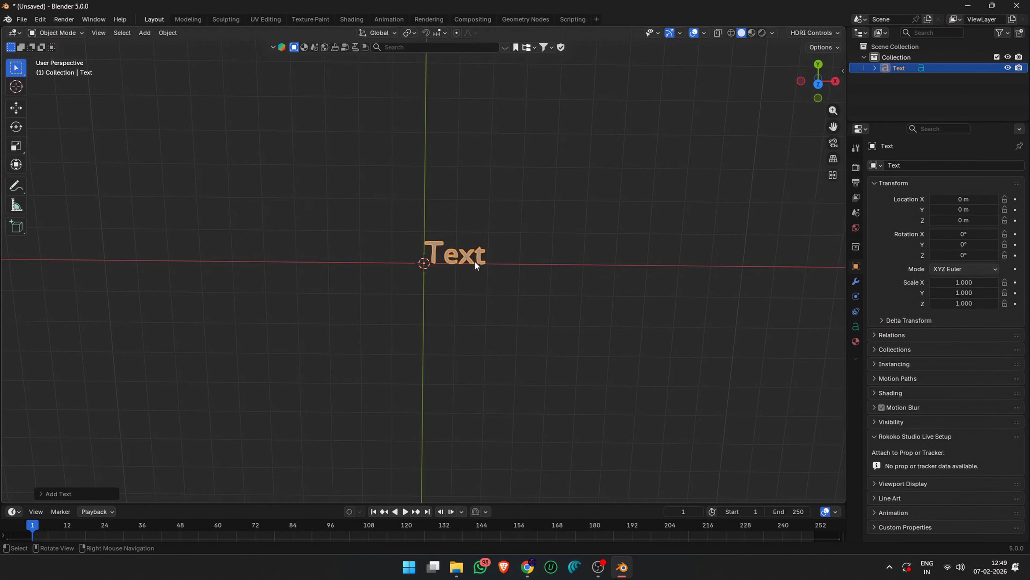
key(Tab)
key(BackSpace)
key(BackSpace)
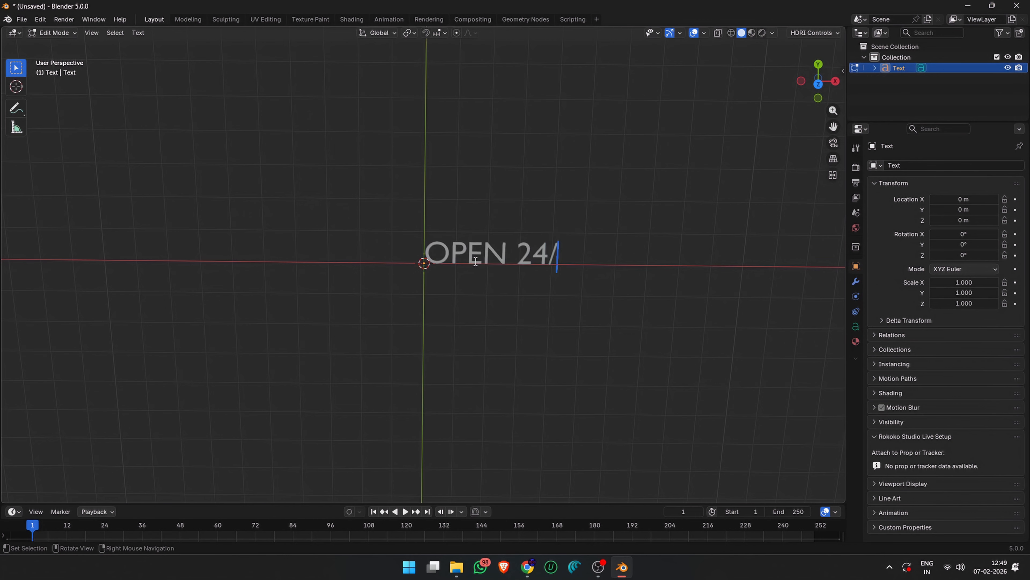
key(Tab)
shift+middle_drag(591, 395, 508, 382)
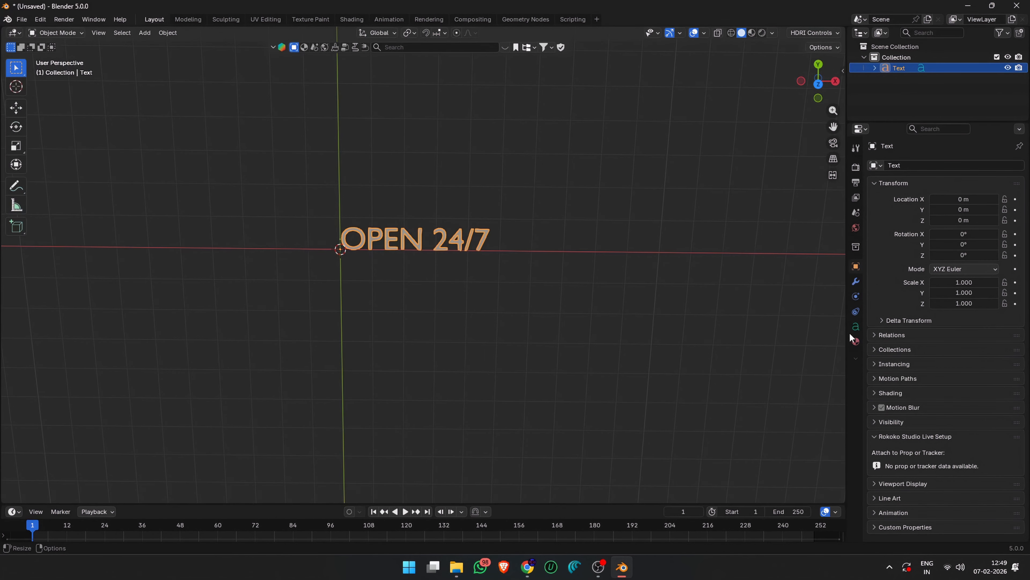
- Load the downloaded Screaming Neon font from the Downloads folder as the text's regular font
click(856, 326)
click(884, 291)
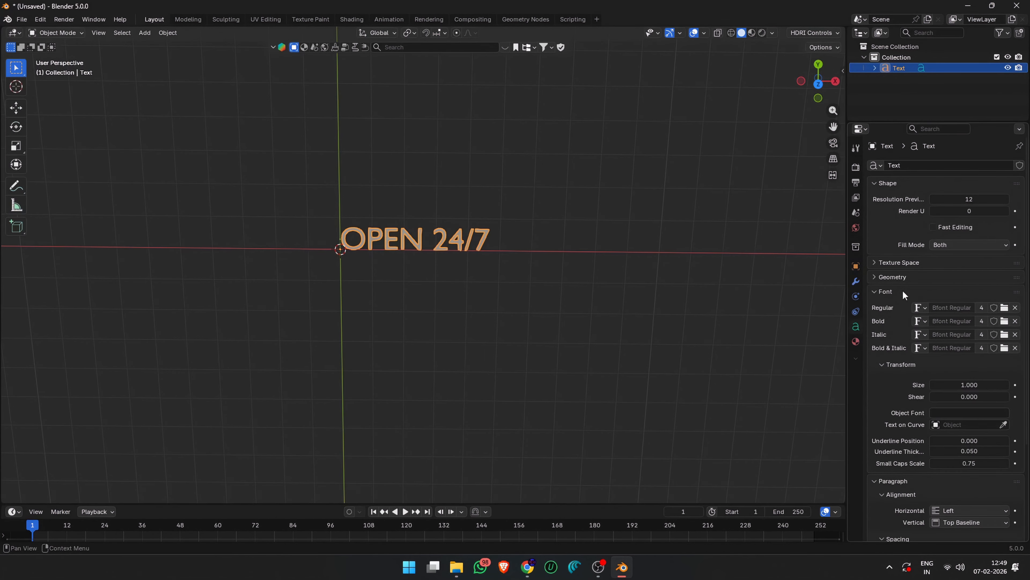
click(1006, 309)
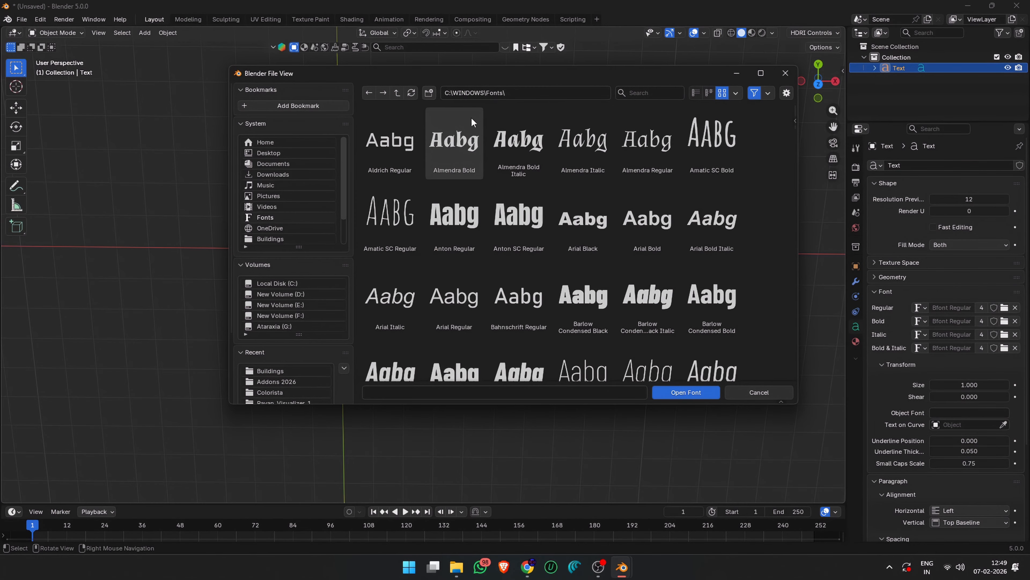
click(289, 173)
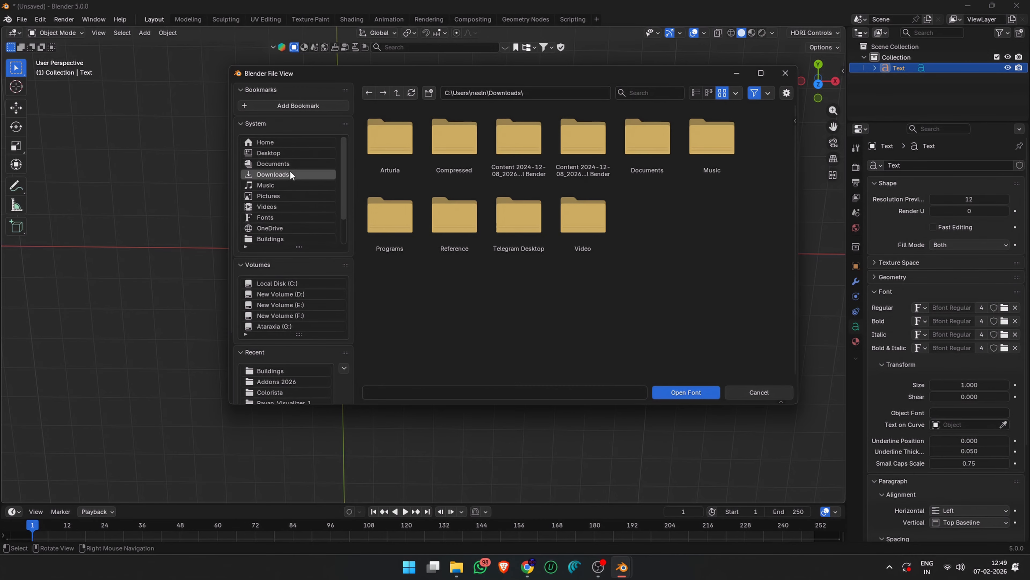
click(483, 151)
click(654, 133)
double_click(400, 149)
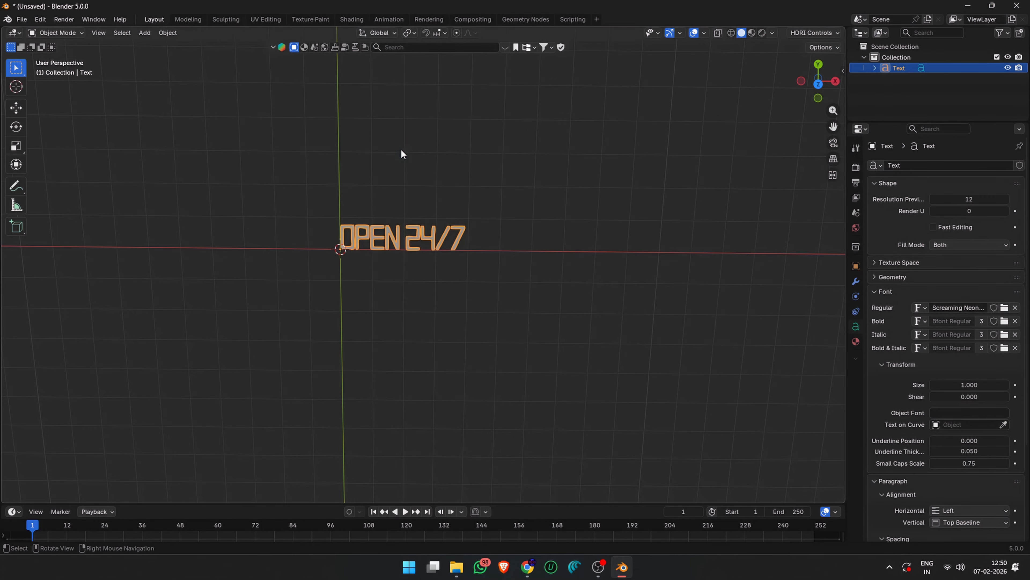
- Set the text's fill mode to None and increase its round bevel depth to form outline tubes
scroll(435, 288, up, 4)
click(406, 230)
shift+middle_drag(407, 231, 469, 300)
scroll(469, 300, up, 1)
scroll(468, 302, up, 1)
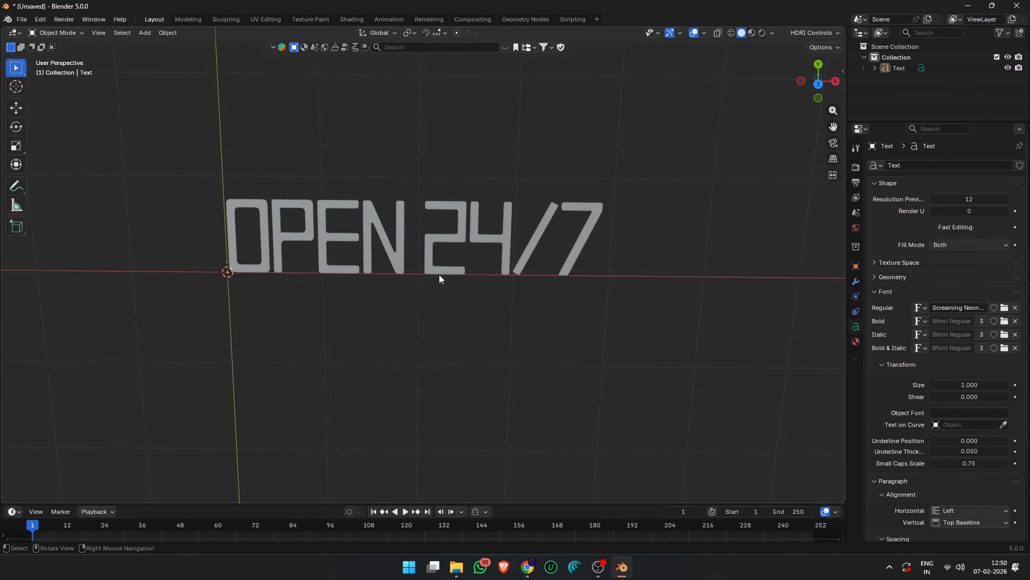
click(439, 274)
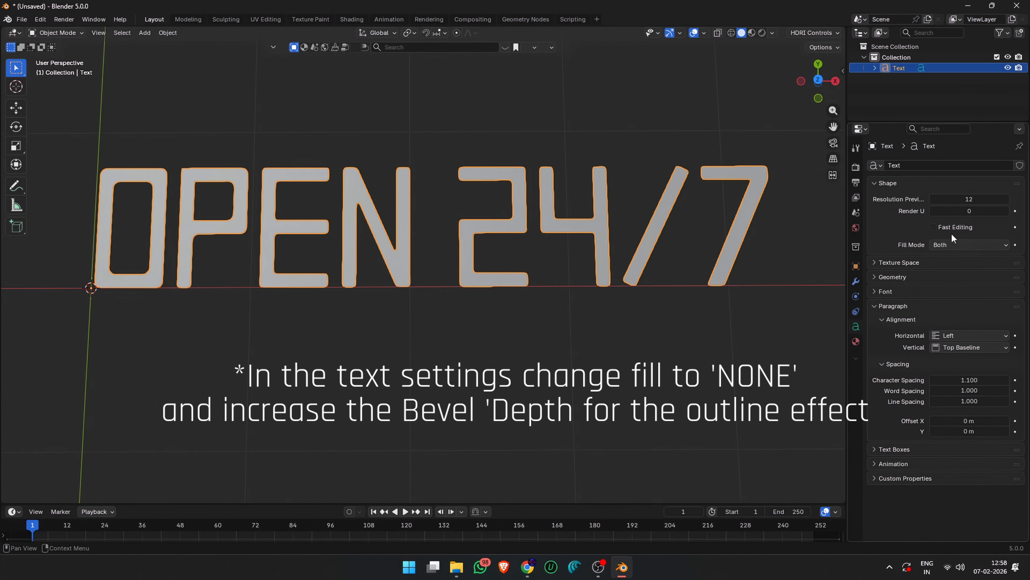
click(897, 278)
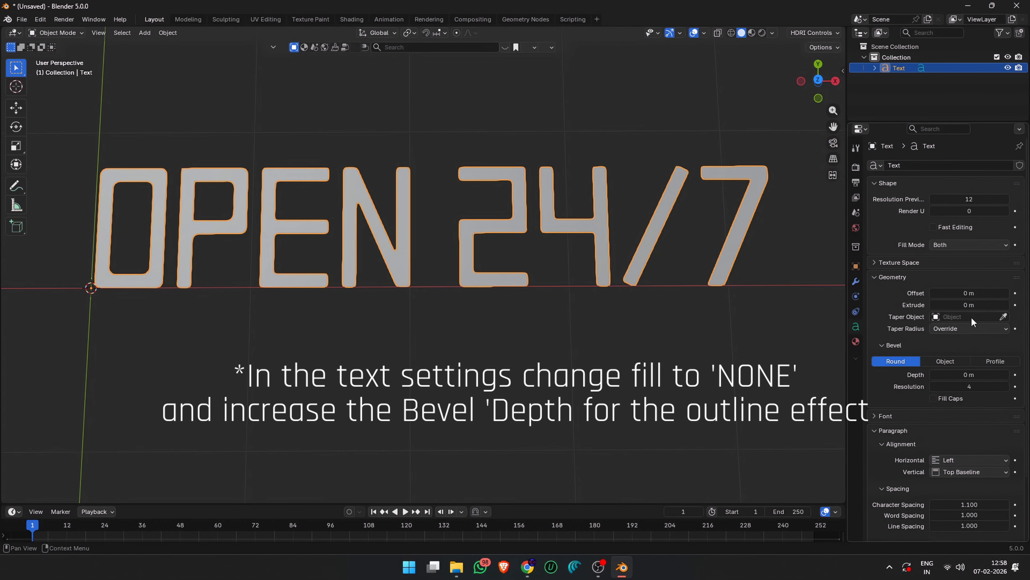
click(973, 245)
click(966, 255)
drag(969, 375, 995, 374)
scroll(469, 281, up, 5)
scroll(469, 284, down, 5)
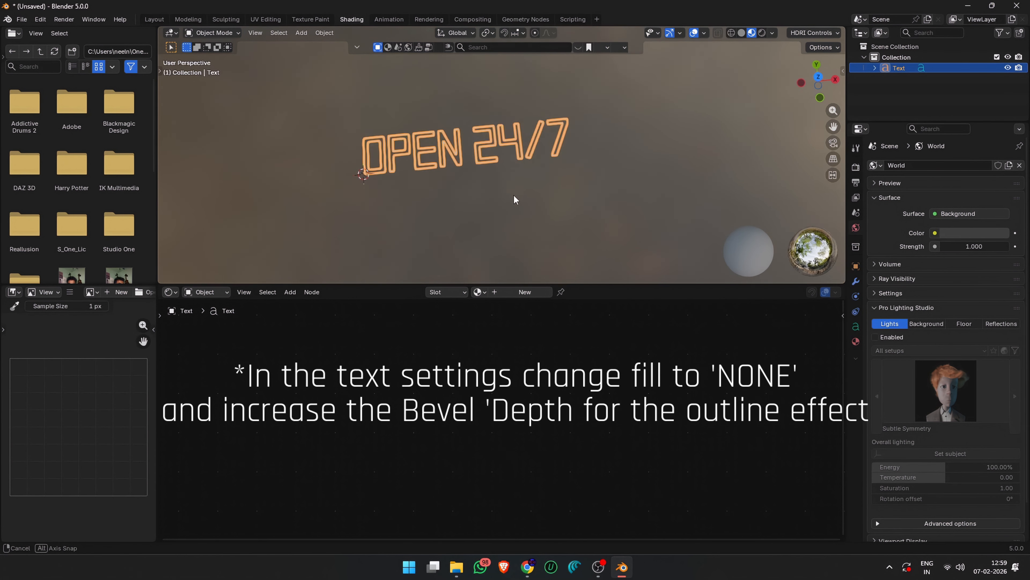
- Set the render engine to Cycles with GPU Compute and switch the viewport to rendered shading
click(978, 165)
click(987, 200)
click(978, 179)
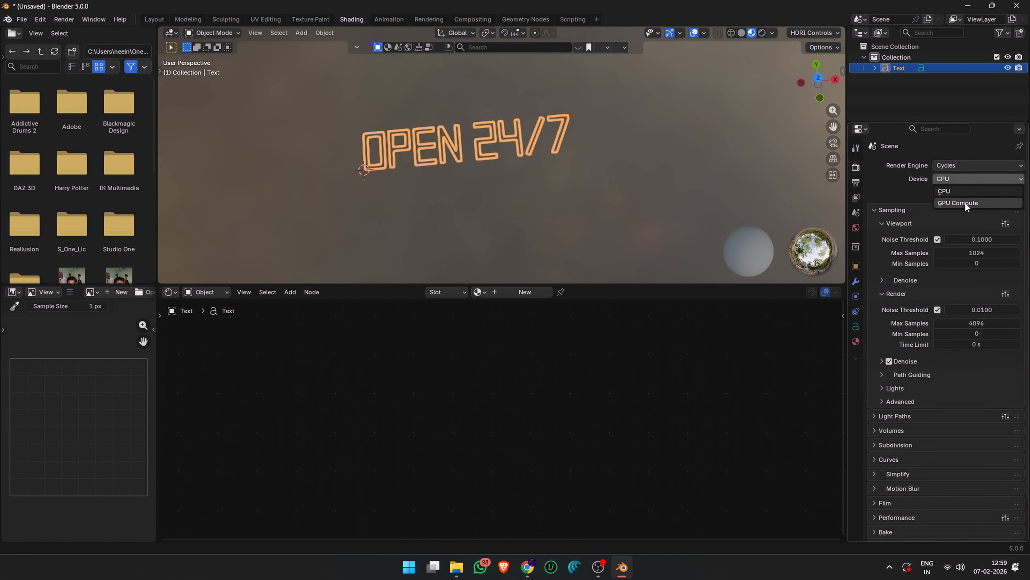
click(966, 203)
click(921, 376)
click(920, 375)
click(762, 33)
click(882, 361)
click(882, 361)
scroll(676, 209, up, 3)
middle_drag(665, 162, 657, 187)
- Create a material named Neon_Blink for the text and replace its Principled BSDF with an Emission shader connected to Surface
click(524, 292)
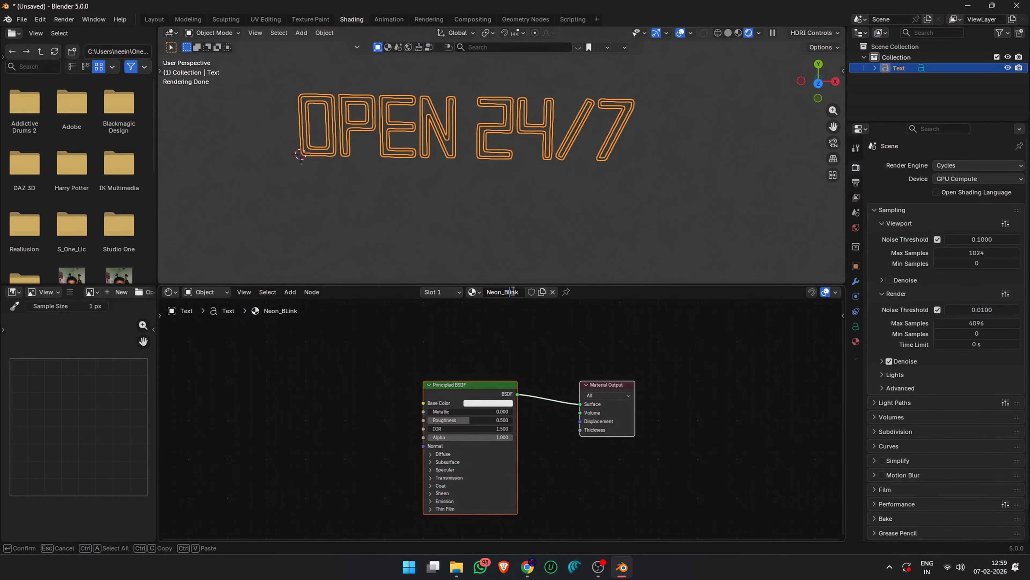
key(Return)
click(464, 392)
key(x)
key(shift+a)
text(emi)
key(Return)
click(465, 393)
drag(519, 403, 580, 404)
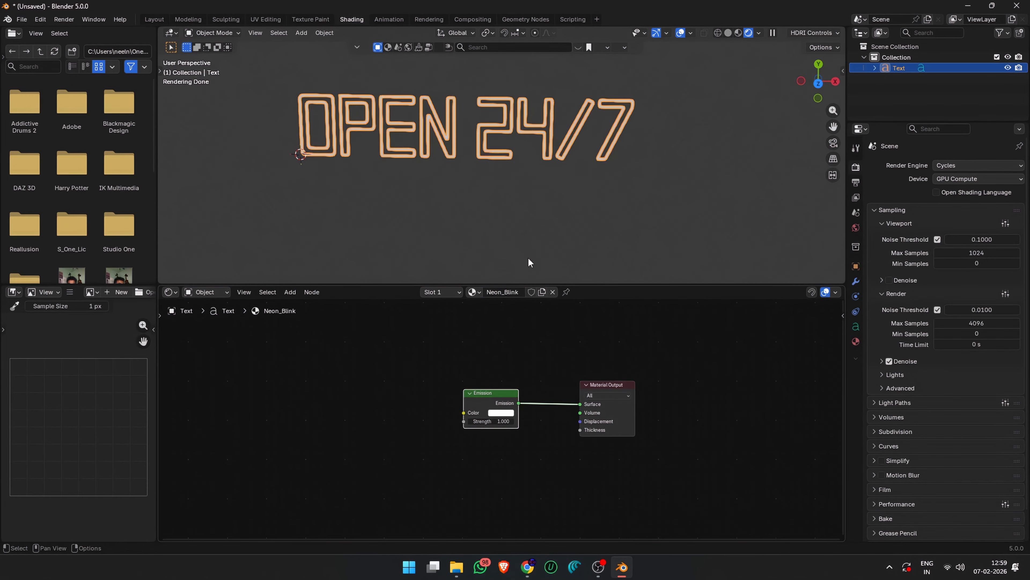
- Set the Emission shader's color to hot pink and its strength to 3
scroll(479, 175, up, 3)
middle_drag(456, 160, 462, 163)
click(501, 412)
click(551, 323)
click(499, 422)
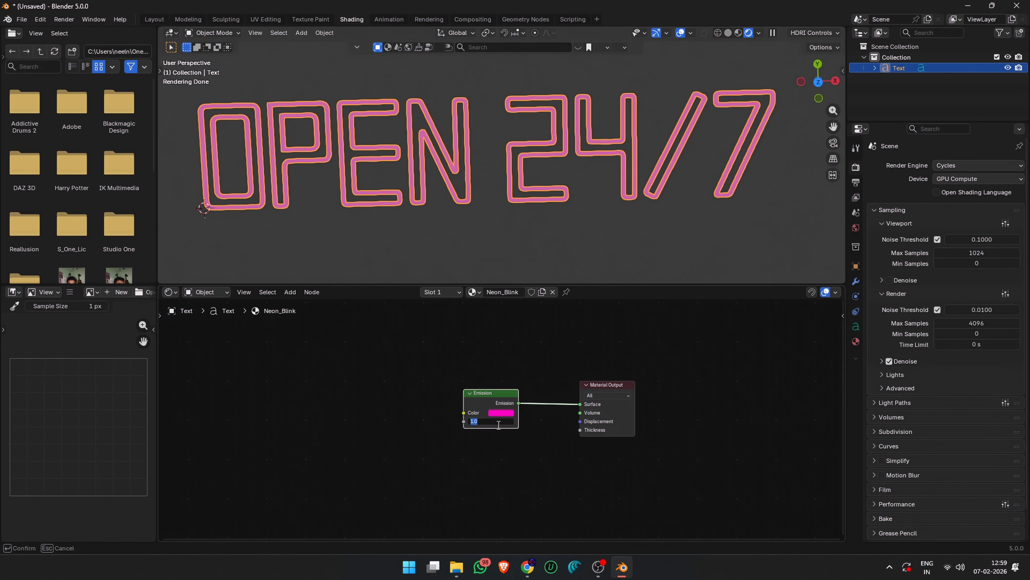
text(10)
key(Return)
- Add a Glare node set to Bloom in a new compositing node tree and enable the compositor in the shading viewport
click(473, 19)
click(410, 33)
key(shift+a)
text(bloom)
key(Return)
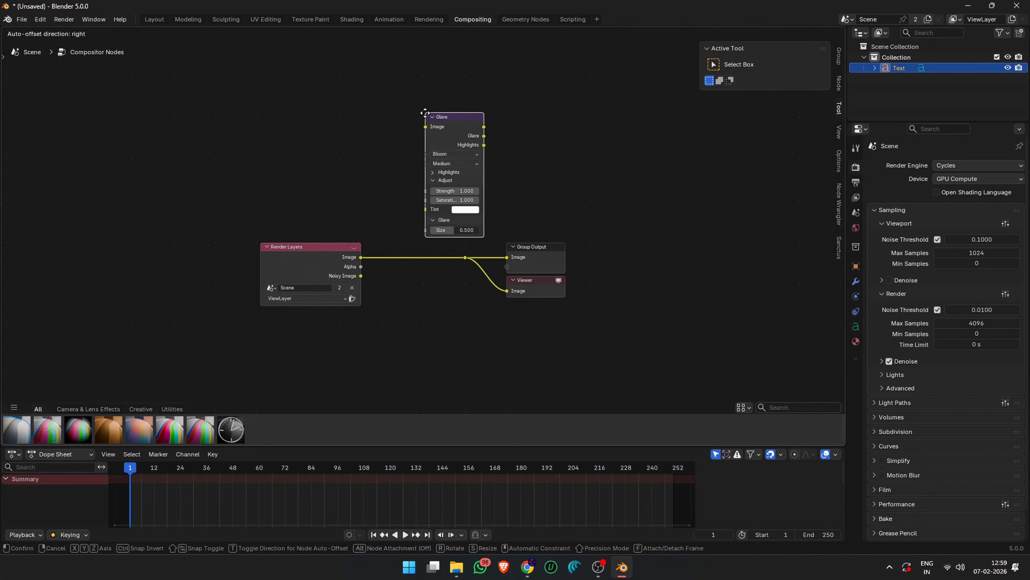
click(385, 184)
click(352, 19)
click(758, 32)
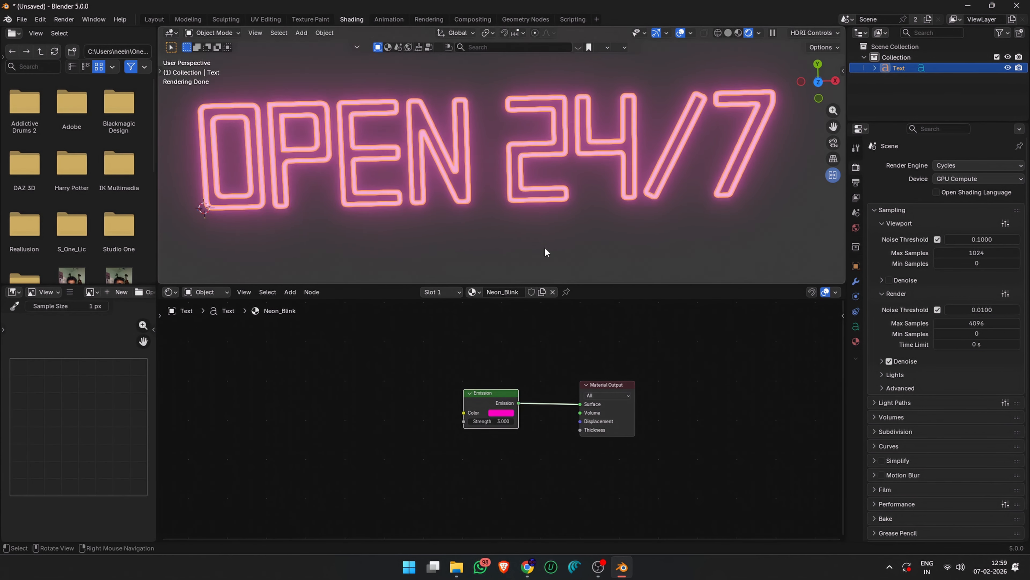
click(545, 252)
- Insert a Mix Shader between the Emission shader and the Material Output
middle_drag(522, 245, 508, 241)
scroll(507, 242, down, 2)
middle_drag(444, 401, 406, 339)
scroll(407, 339, up, 4)
key(shift+a)
text(mix)
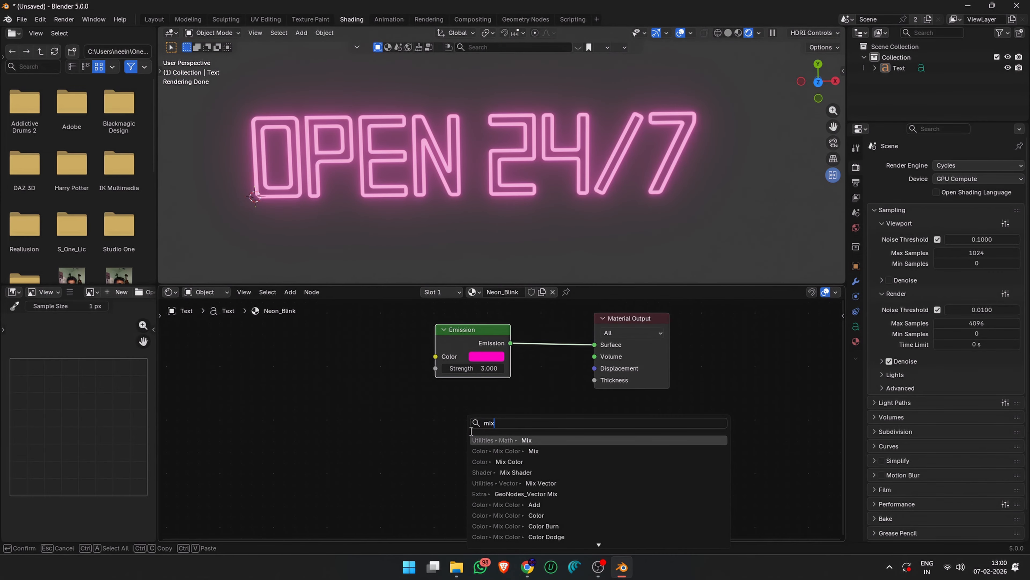
key(Return)
click(548, 340)
- Duplicate the Emission node into the Mix Shader's second shader input and change the copy's color to dark purple
click(487, 345)
key(shift+d)
click(470, 418)
click(470, 429)
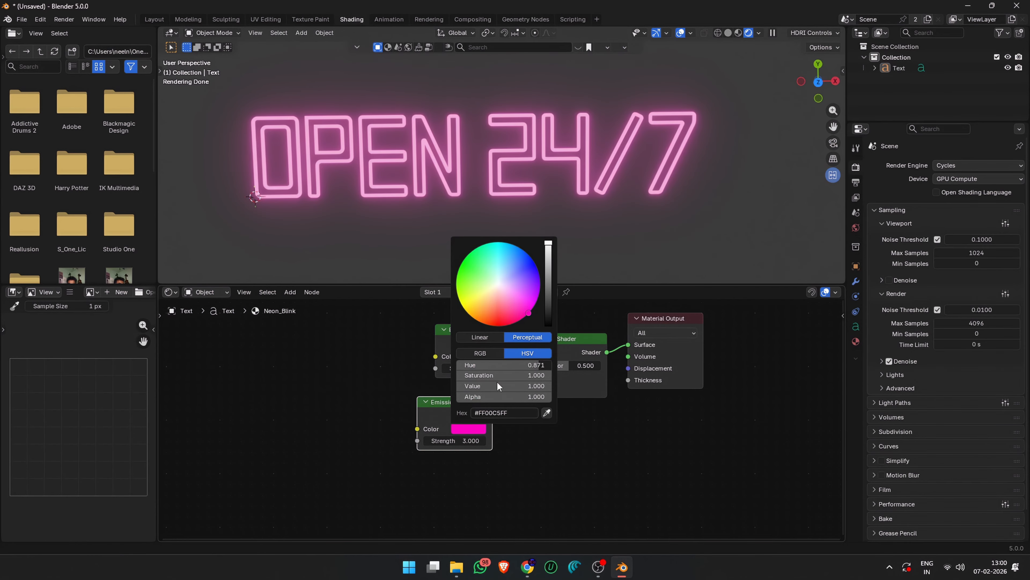
drag(497, 385, 462, 385)
drag(524, 313, 536, 302)
- Add a Fresnel node and connect it to the Mix Shader's Factor
middle_drag(565, 227, 559, 212)
scroll(559, 211, up, 2)
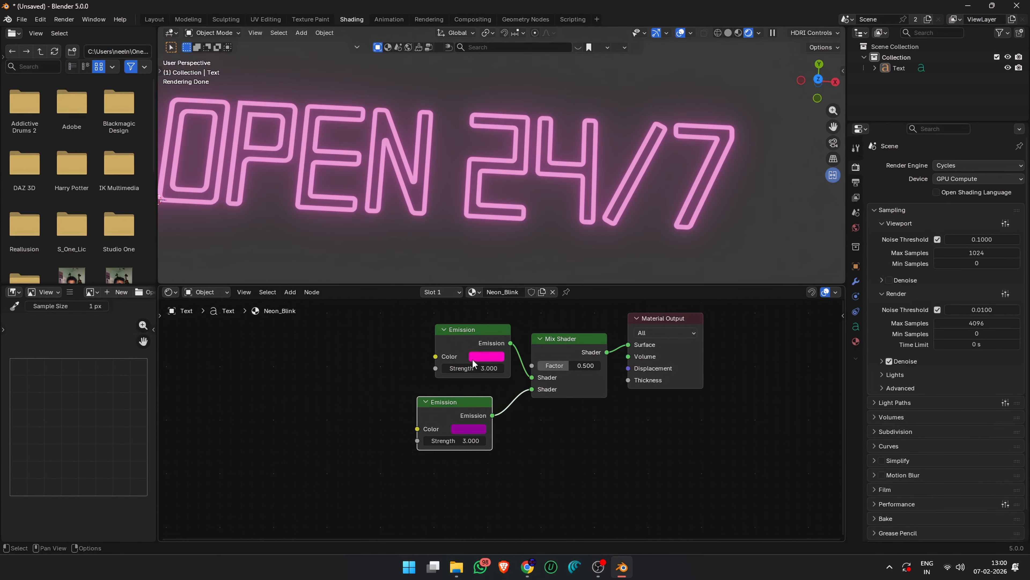
key(shift+a)
text(fr)
key(Return)
scroll(483, 191, up, 5)
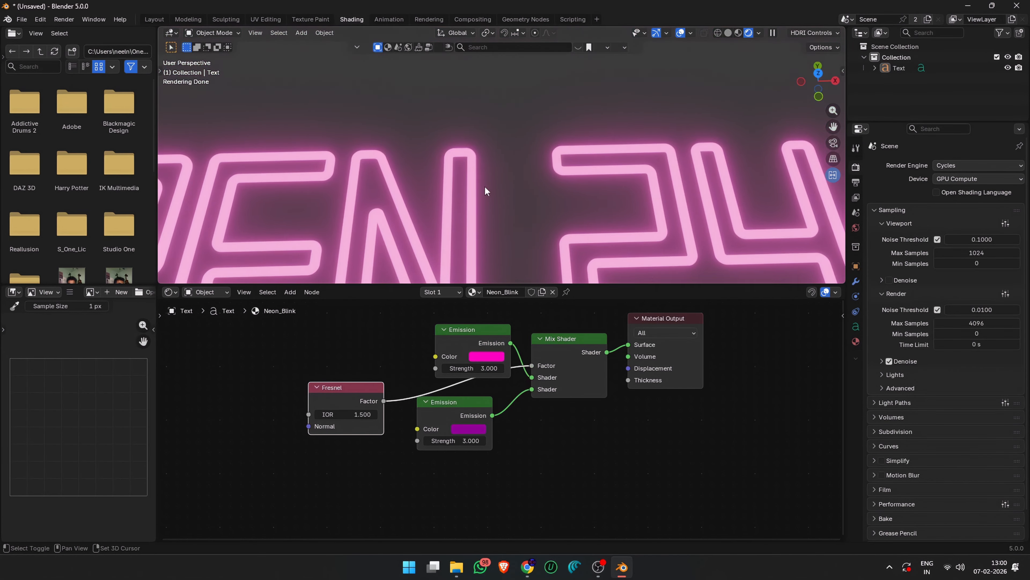
- Lower the Fresnel node's IOR to 0.430
drag(346, 414, 308, 414)
middle_drag(502, 132, 483, 181)
scroll(500, 164, down, 5)
scroll(488, 193, up, 2)
mouse_move(346, 415)
mouse_down()
mouse_move(389, 415)
mouse_move(324, 414)
mouse_move(341, 414)
mouse_up()
scroll(444, 214, down, 6)
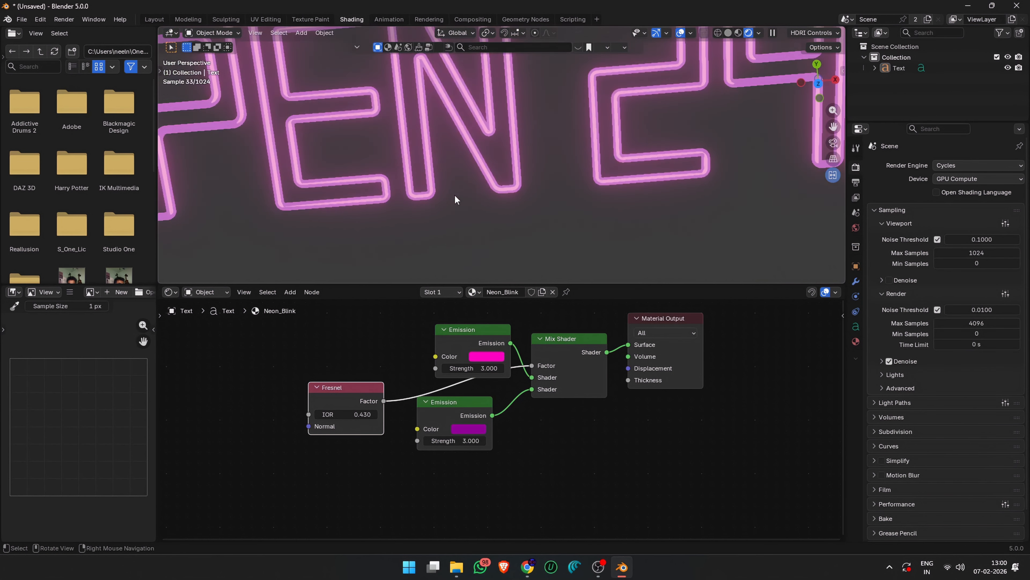
- Duplicate the neon text in place and convert the copy to a mesh
mouse_move(454, 182)
middle_down()
mouse_move(465, 181)
mouse_move(457, 176)
middle_up()
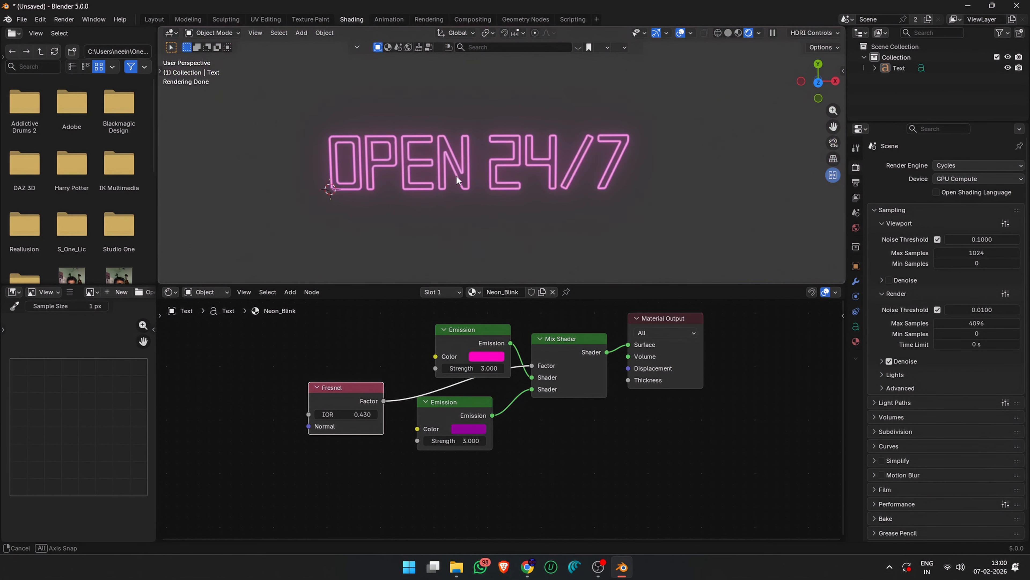
scroll(452, 178, up, 4)
click(432, 174)
scroll(432, 179, down, 4)
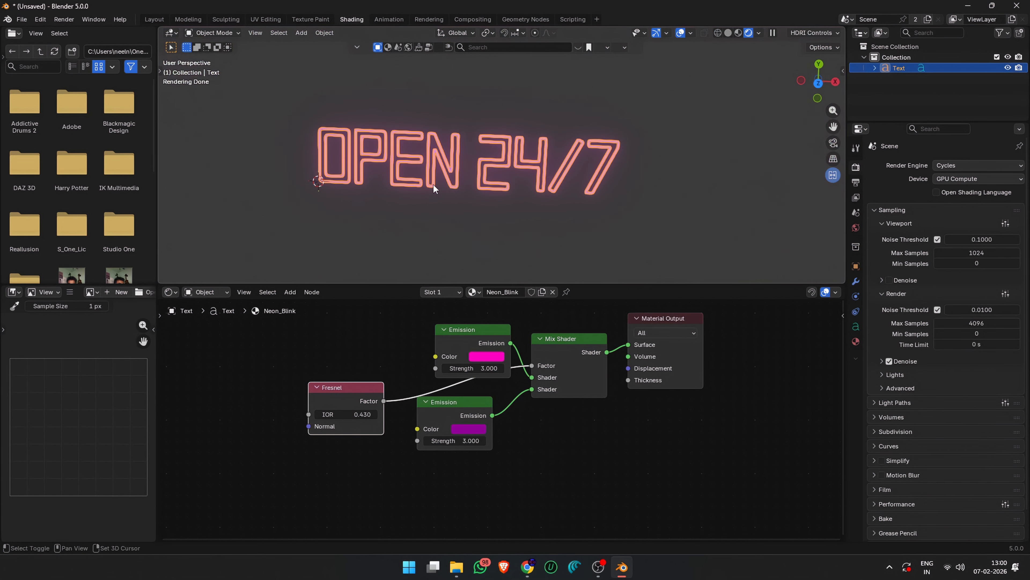
key(shift+d)
right_click(446, 188)
key(Tab)
key(Tab)
key(F3)
click(467, 200)
- Fatten the whole mesh copy along its normals so that it forms a thicker shell around the neon tubes
scroll(446, 195, up, 3)
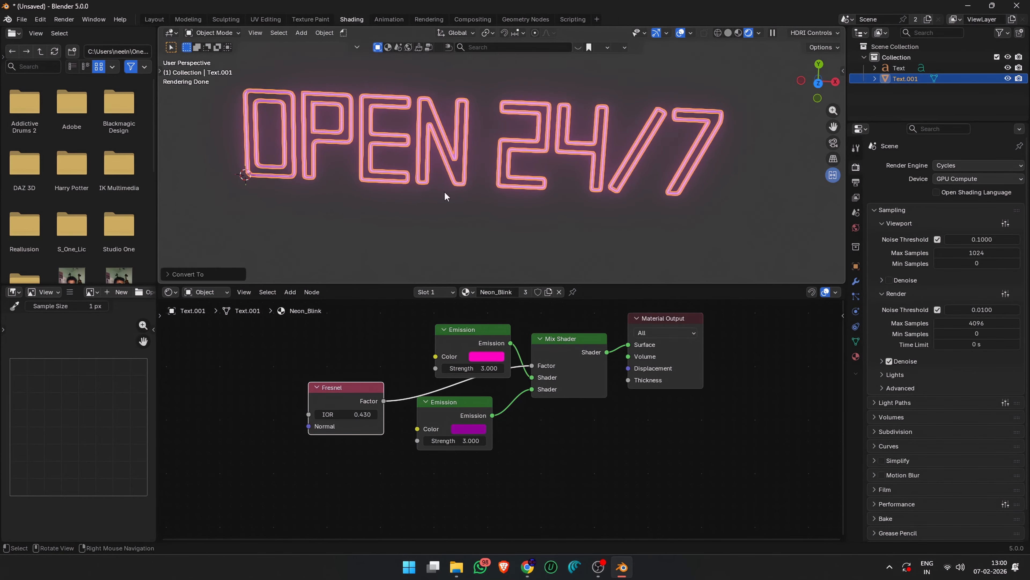
key(Tab)
key(a)
key(alt+s)
click(455, 220)
key(Tab)
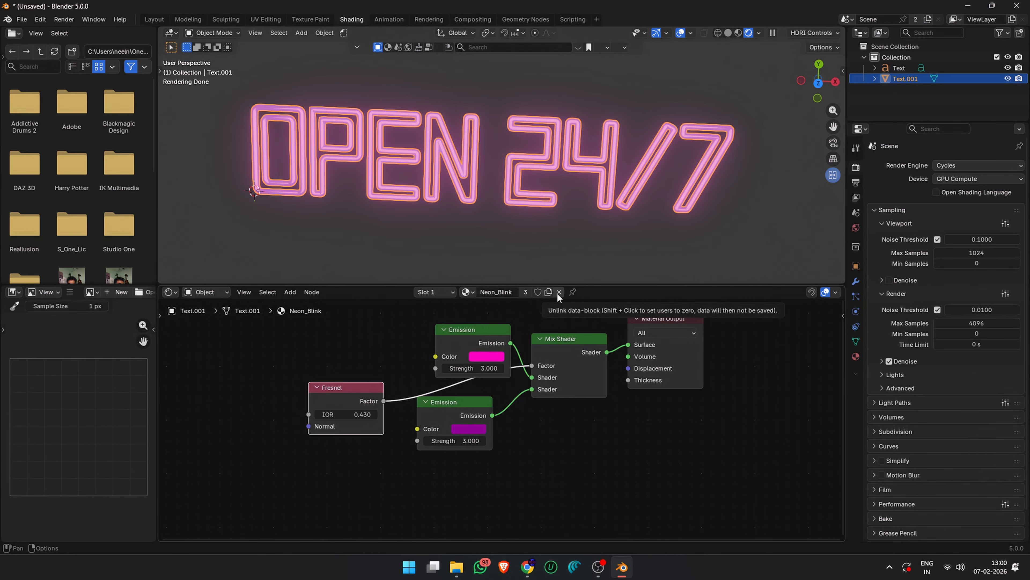
- Replace the mesh copy's Neon_Blink material with a new one named Glass, using a Glass BSDF as its surface shader
click(559, 291)
click(499, 292)
key(x)
key(shift+a)
text(gla)
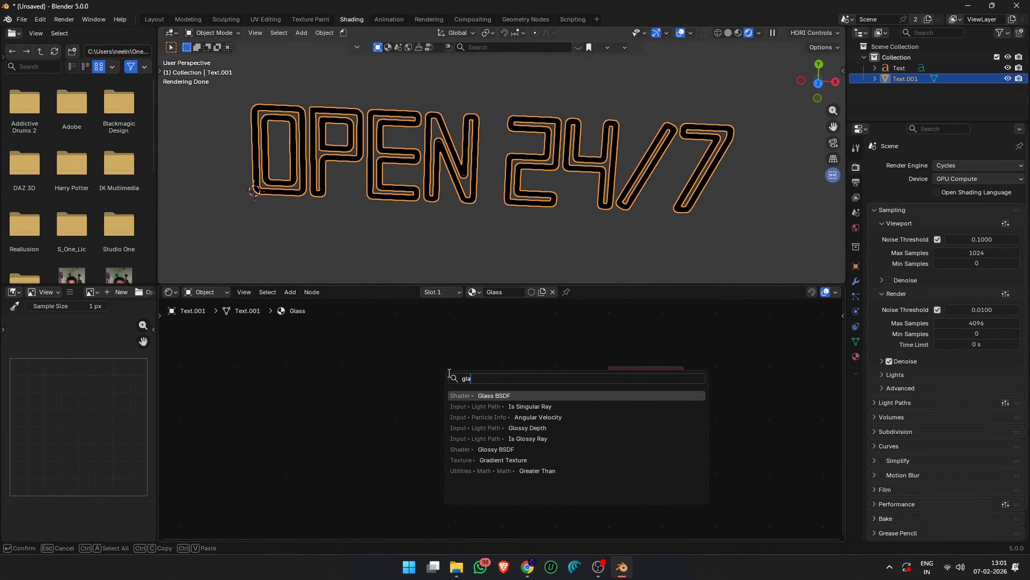
key(Return)
click(448, 373)
drag(529, 391, 608, 398)
scroll(553, 191, up, 7)
middle_drag(553, 191, 635, 156)
middle_drag(620, 190, 620, 199)
mouse_move(477, 432)
mouse_down()
mouse_move(544, 431)
mouse_move(475, 432)
mouse_move(483, 440)
mouse_up()
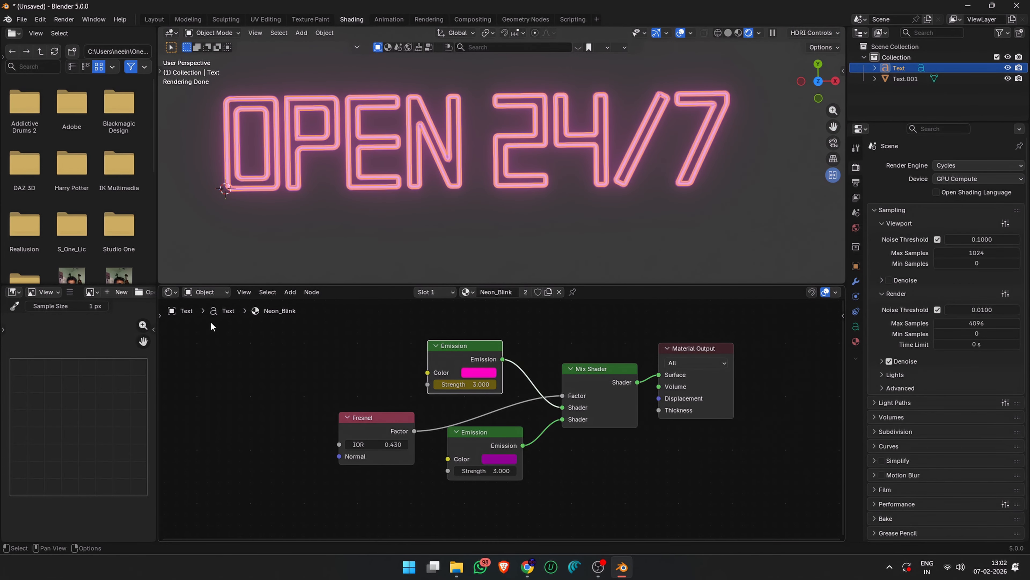
click(170, 292)
click(302, 324)
click(177, 292)
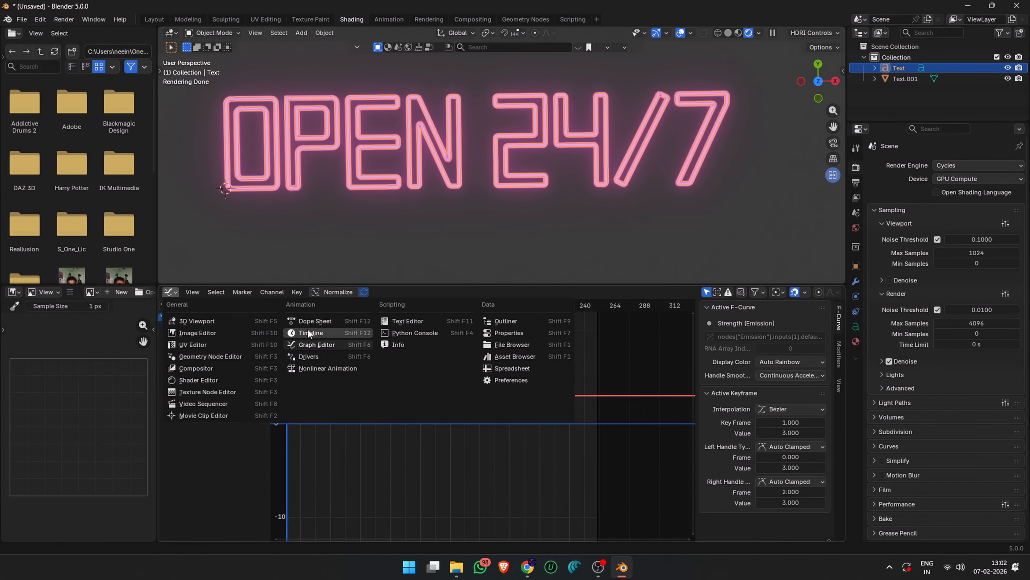
click(201, 380)
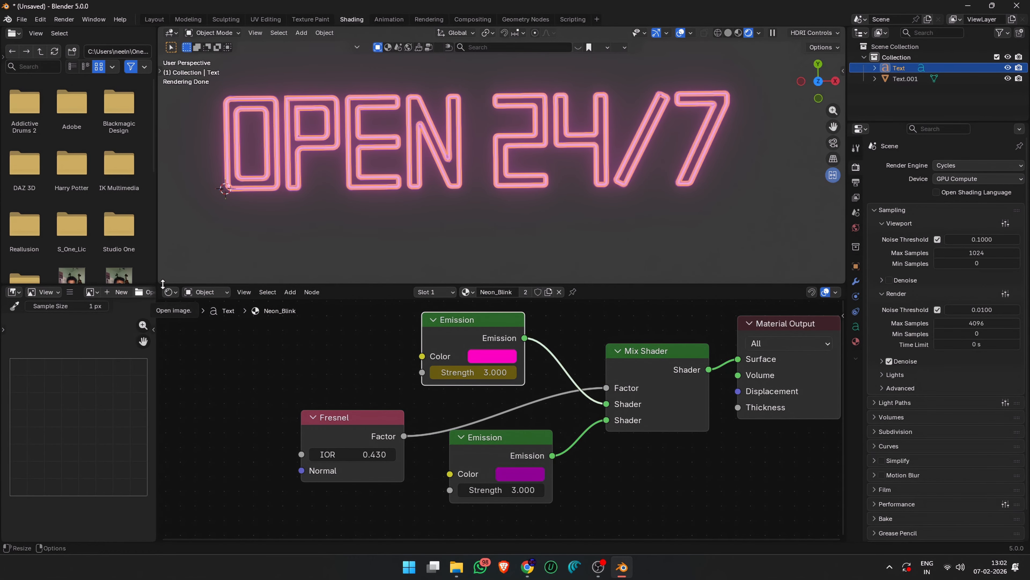
- Split off a new area between the viewport and the node graph and make it a Timeline
mouse_move(174, 285)
mouse_down()
mouse_move(175, 344)
mouse_move(172, 272)
mouse_up()
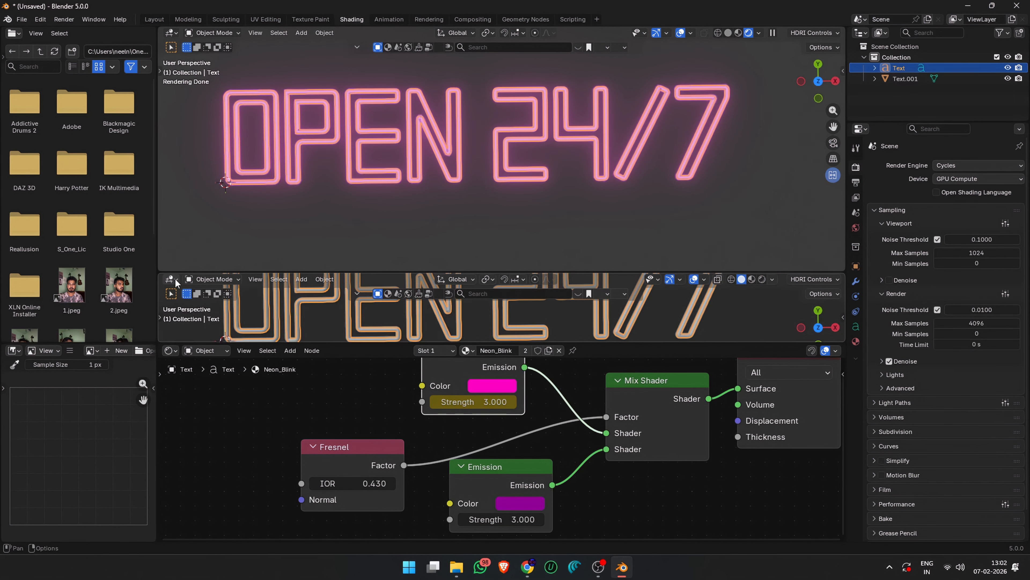
click(172, 279)
click(316, 321)
- Keyframe the pink Emission node's strength at 3.000 on frame 24
key(space)
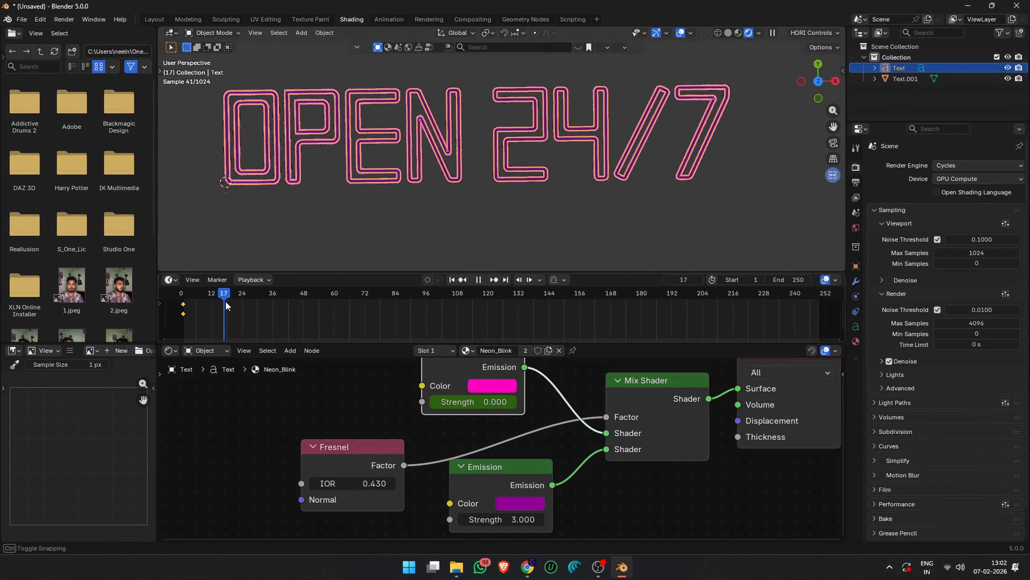
text(3.000)
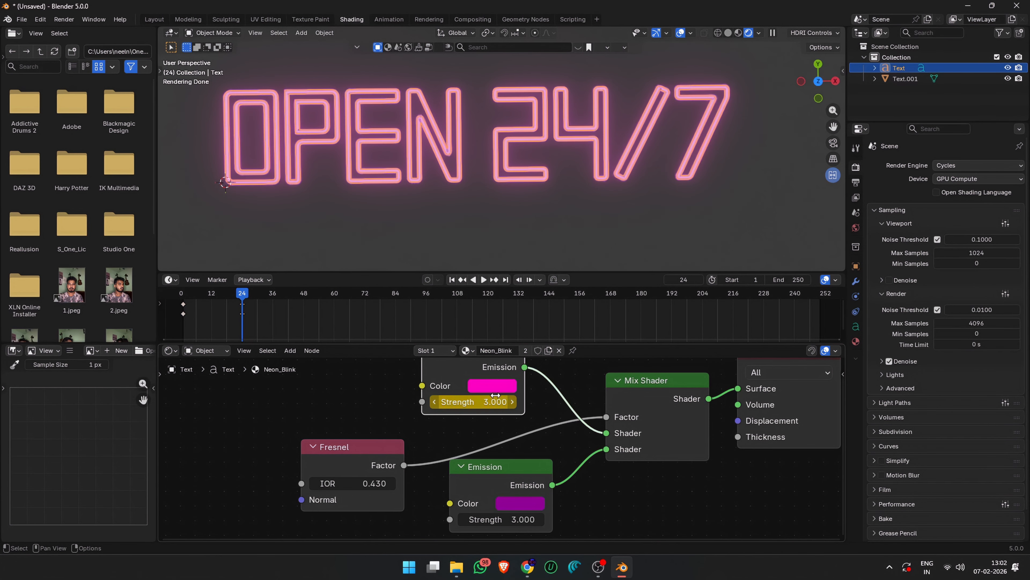
key(i)
- Try making the Emission strength keyframes repeat with Make Cyclic and play the animation back
mouse_move(242, 309)
mouse_down()
mouse_move(188, 311)
mouse_move(240, 311)
mouse_up()
key(shift+e)
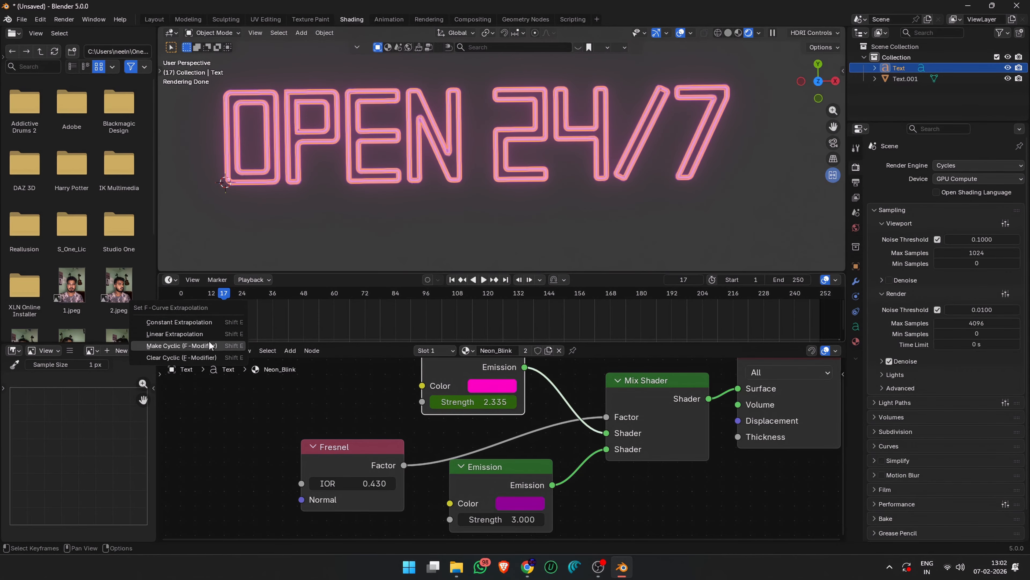
click(206, 344)
click(182, 297)
key(space)
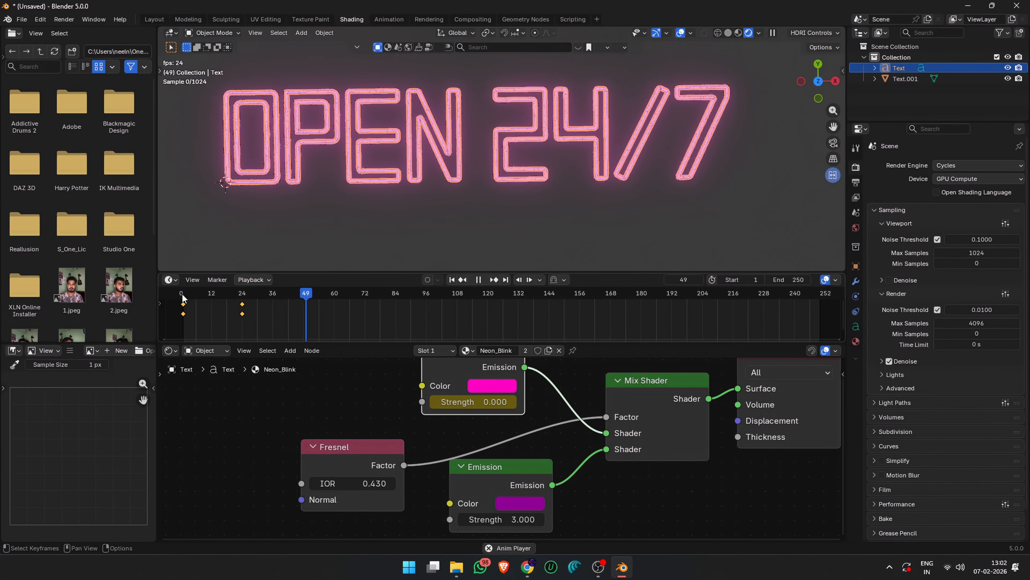
- Keyframe the pink Emission node's strength at 0.000 on frame 48
key(shift+e)
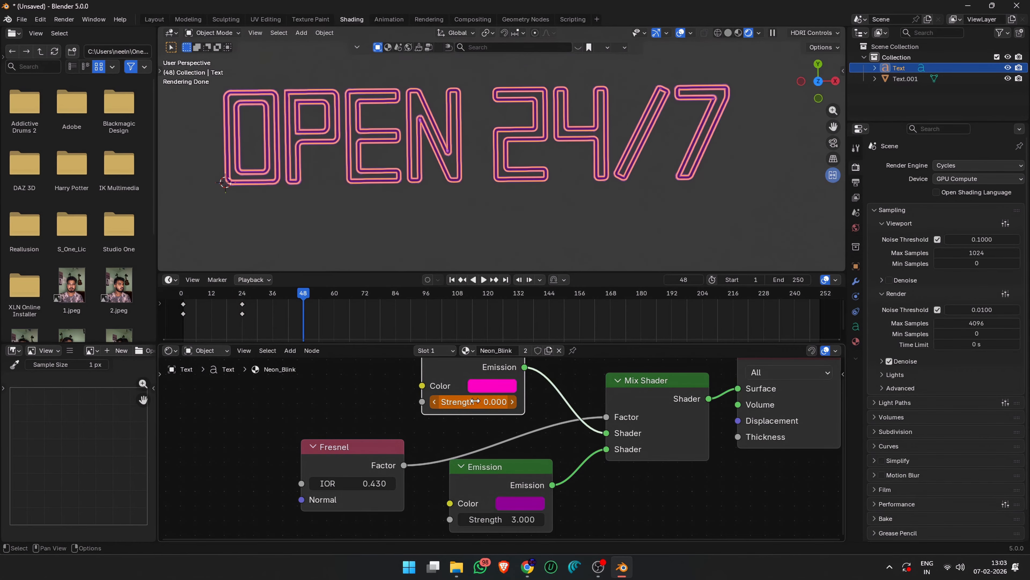
key(i)
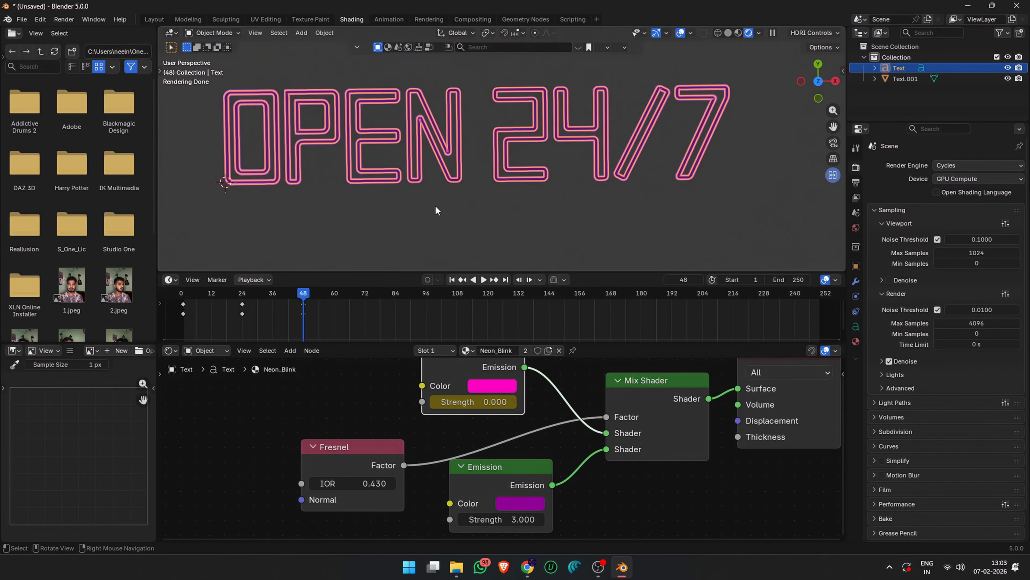
click(436, 207)
scroll(410, 185, up, 6)
scroll(410, 185, down, 6)
- Show the neon text's animation curves in a Graph Editor in place of the node graph
click(170, 350)
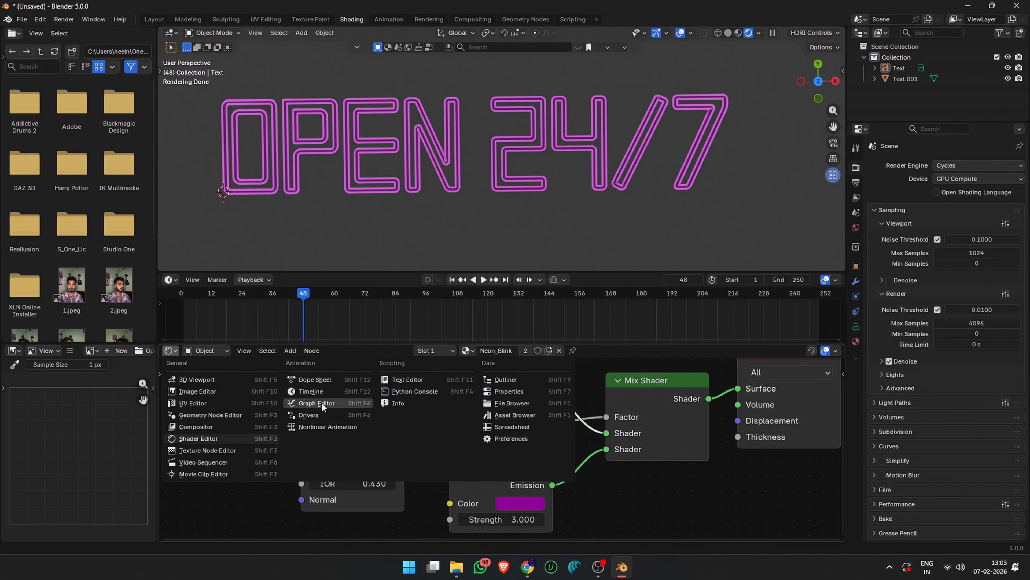
click(324, 405)
click(299, 170)
click(299, 170)
scroll(352, 477, up, 4)
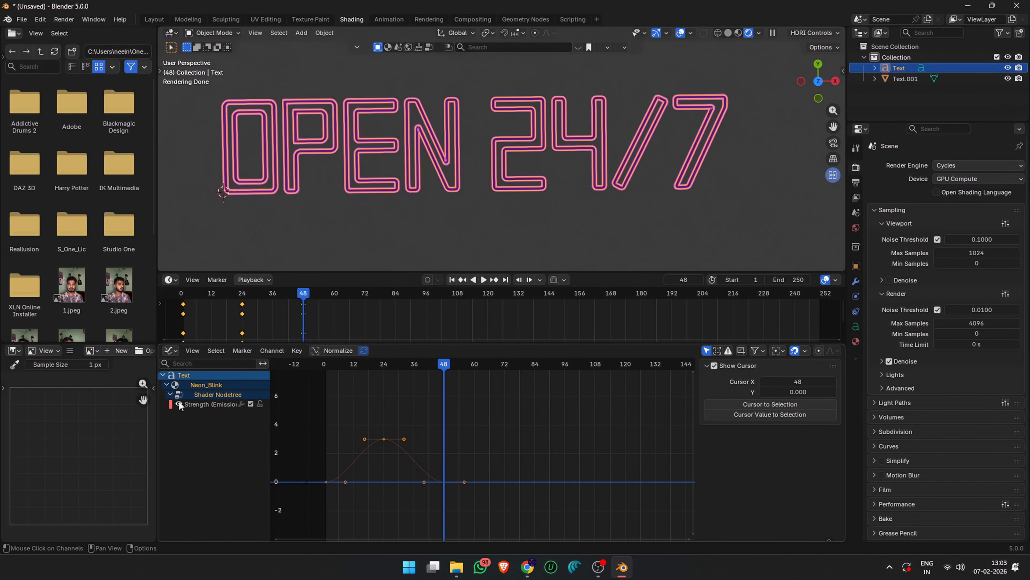
- Add a Cycles modifier to the Emission strength curve and set its After Mode count to 500
click(199, 405)
click(839, 410)
click(731, 368)
click(733, 416)
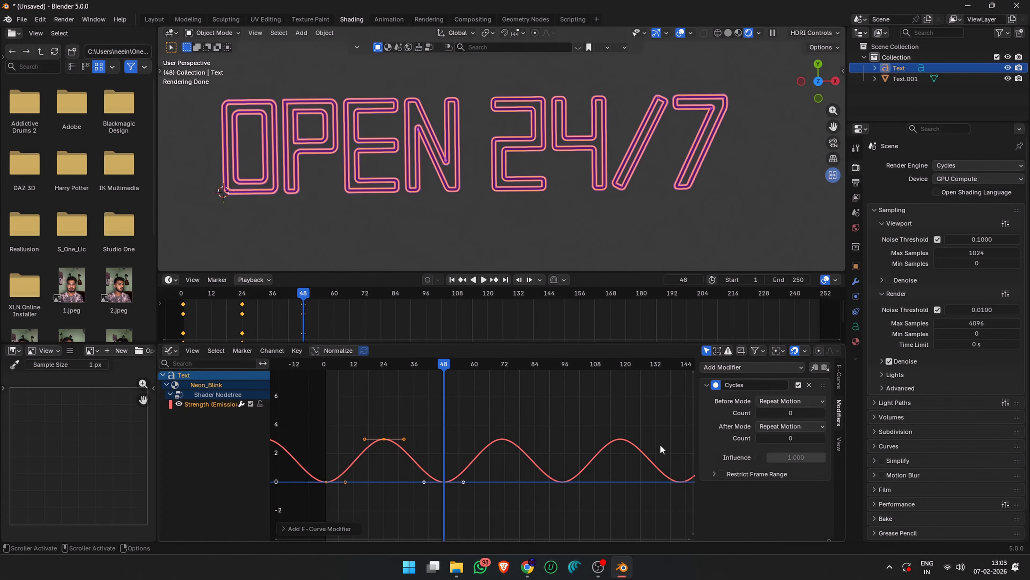
key(Return)
- Play back the blinking animation and bring the Neon_Blink node graph back in place of the Graph Editor
click(552, 224)
key(space)
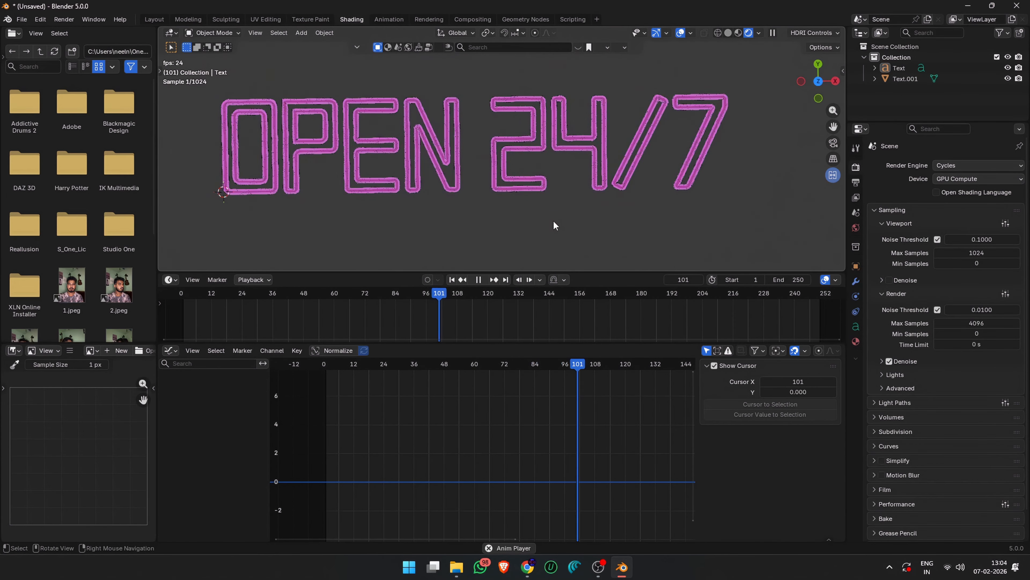
key(space)
click(171, 350)
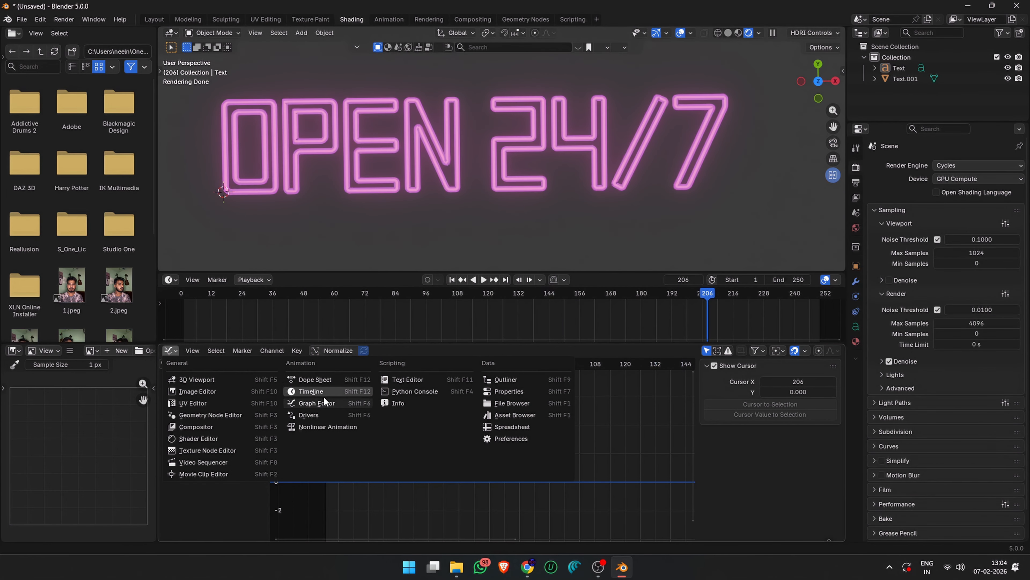
click(198, 438)
key(space)
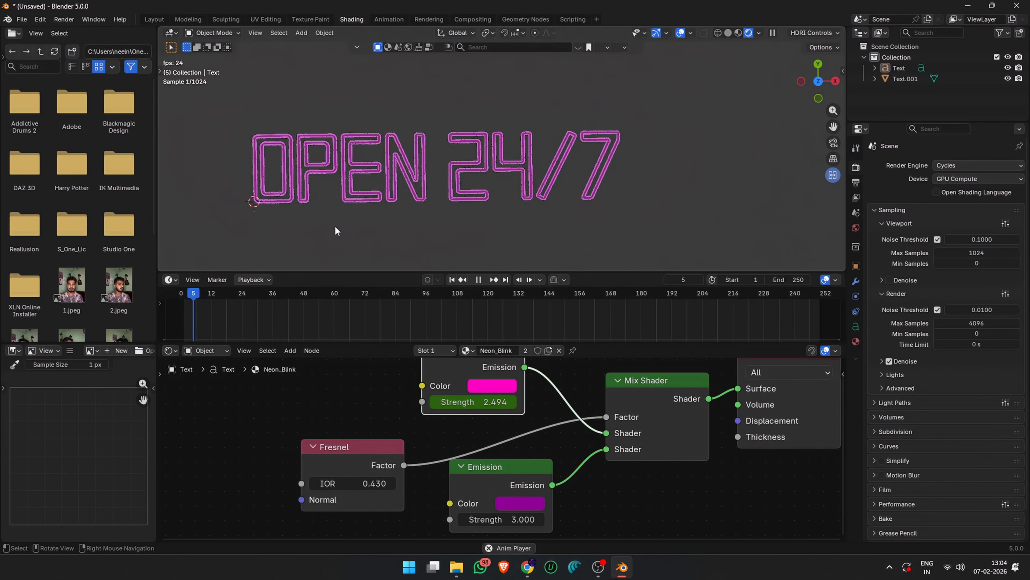
key(Escape)
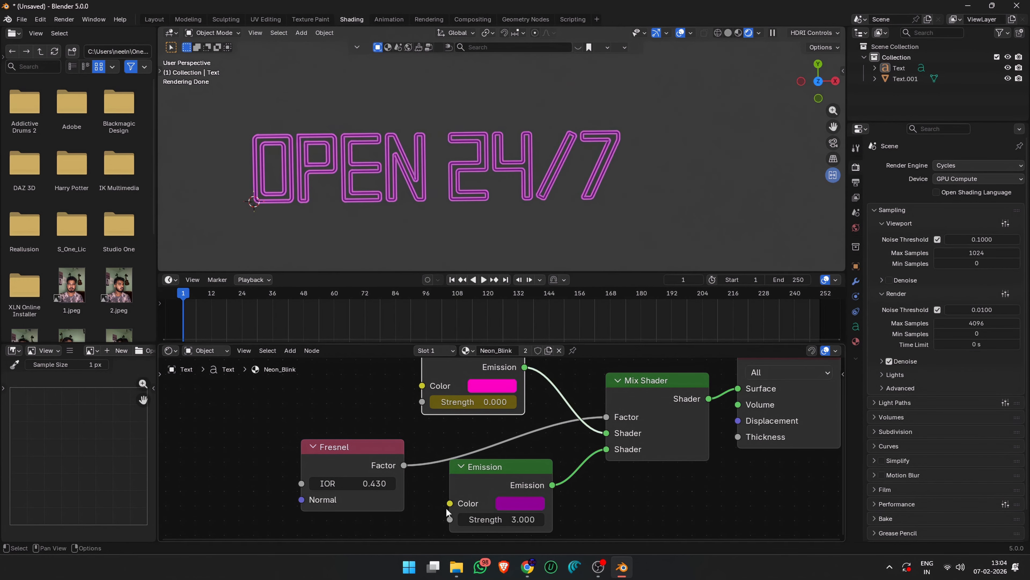
- Keyframe the purple Emission node's strength at 0 on frame 1, 3 on frame 24 and 0 on frame 48
text(0)
key(Return)
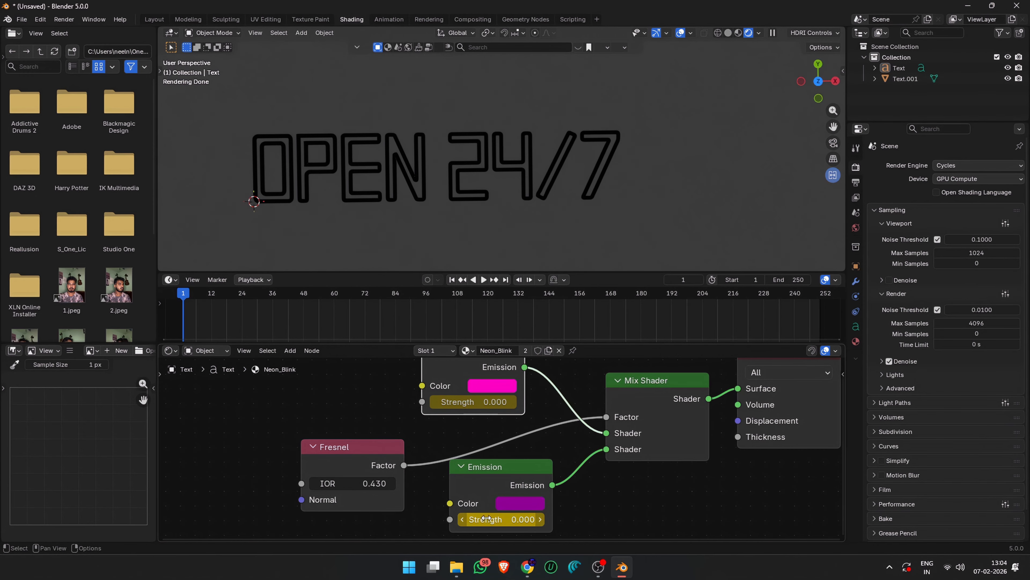
key(Up)
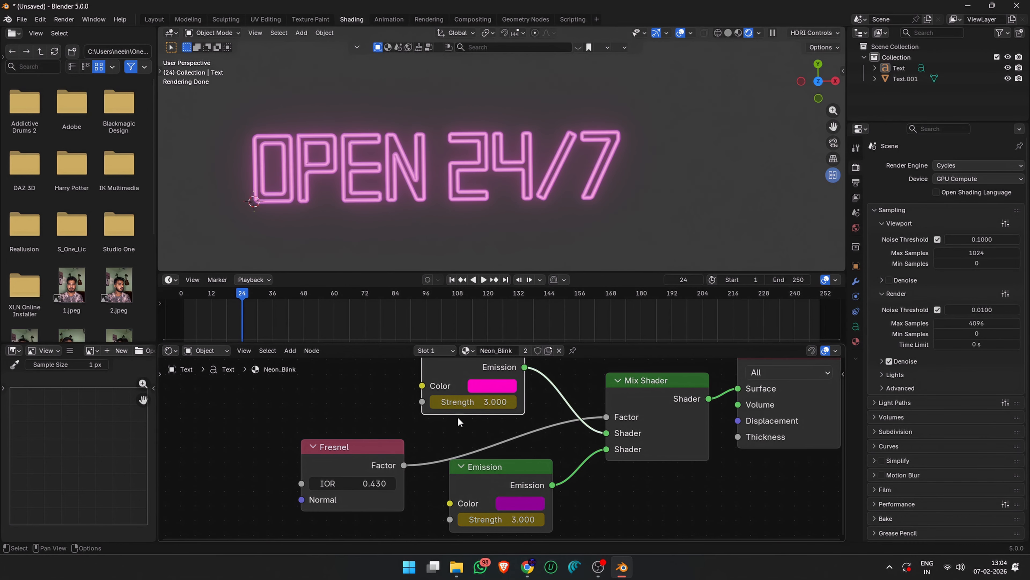
key(Up)
- Check the strength curve's Cycles modifier in the Graph Editor and play back the blinking sign up close
click(170, 350)
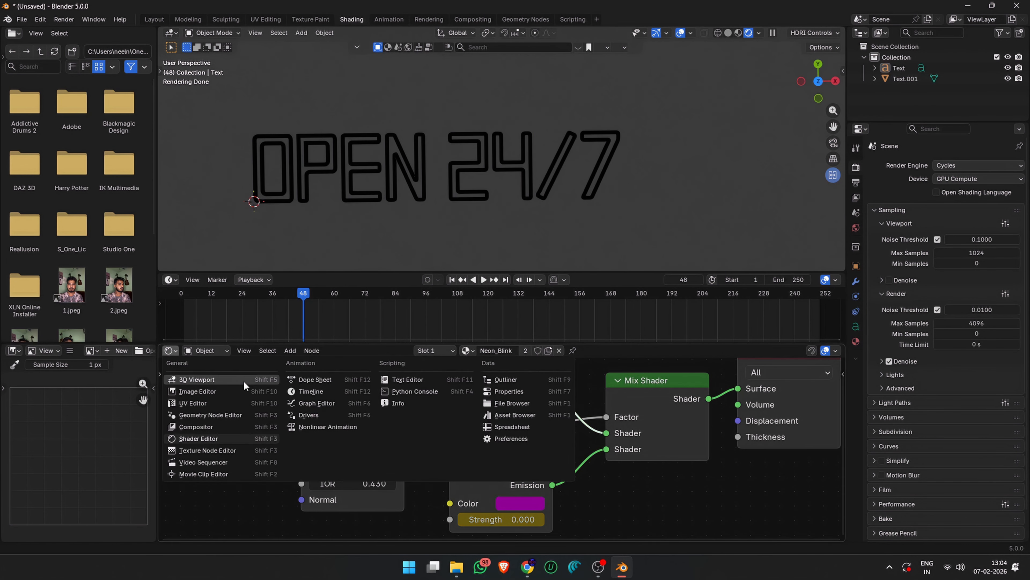
click(317, 403)
click(188, 407)
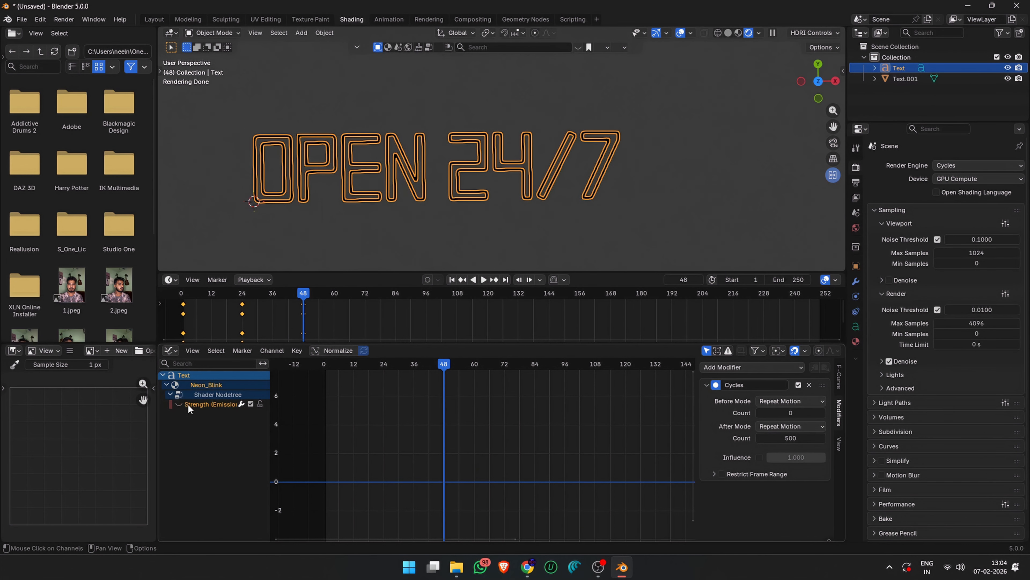
click(325, 235)
key(space)
scroll(324, 234, up, 3)
scroll(315, 229, down, 2)
scroll(409, 163, up, 3)
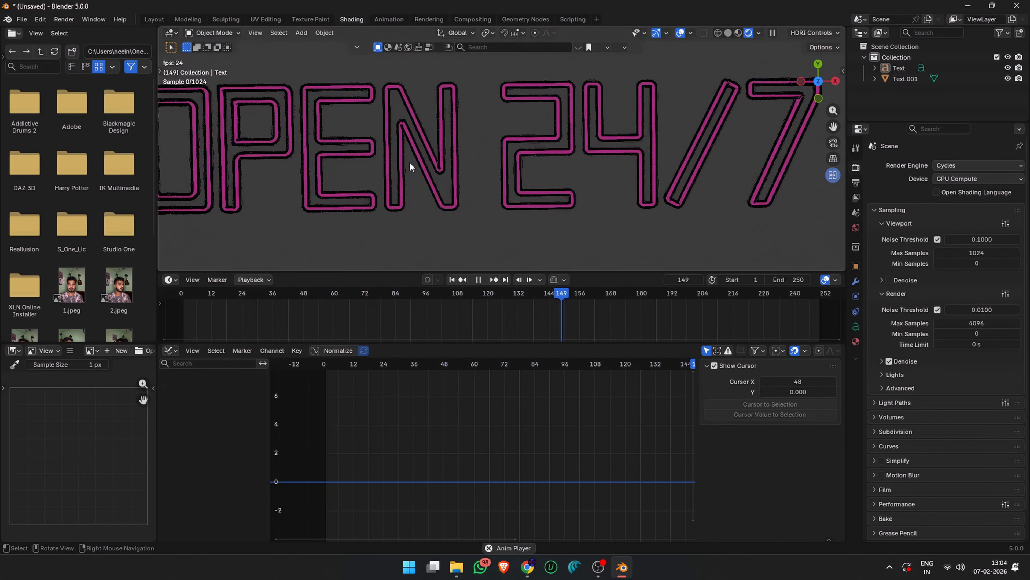
scroll(409, 162, down, 4)
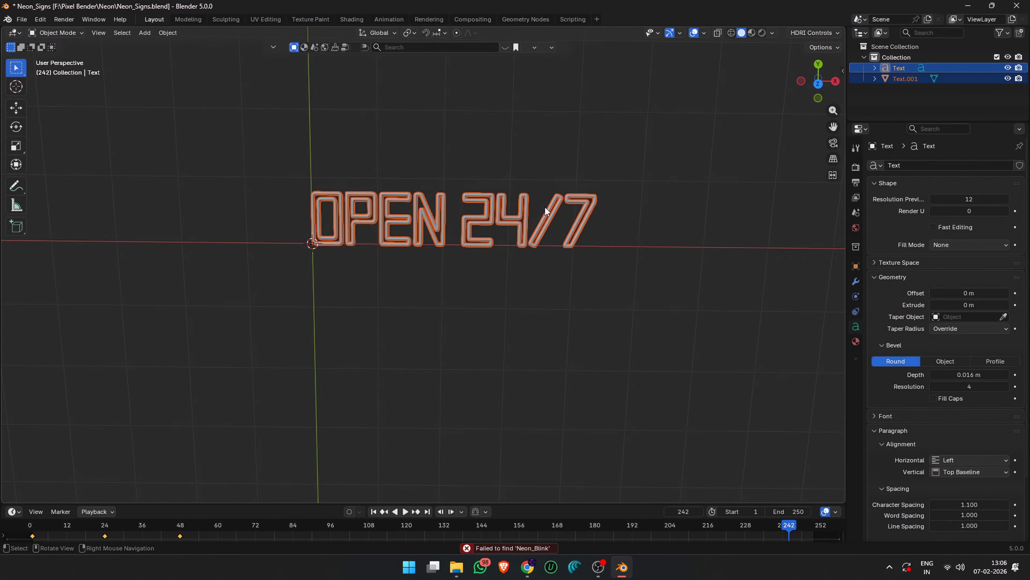
key(F3)
text(Neon_Blink)
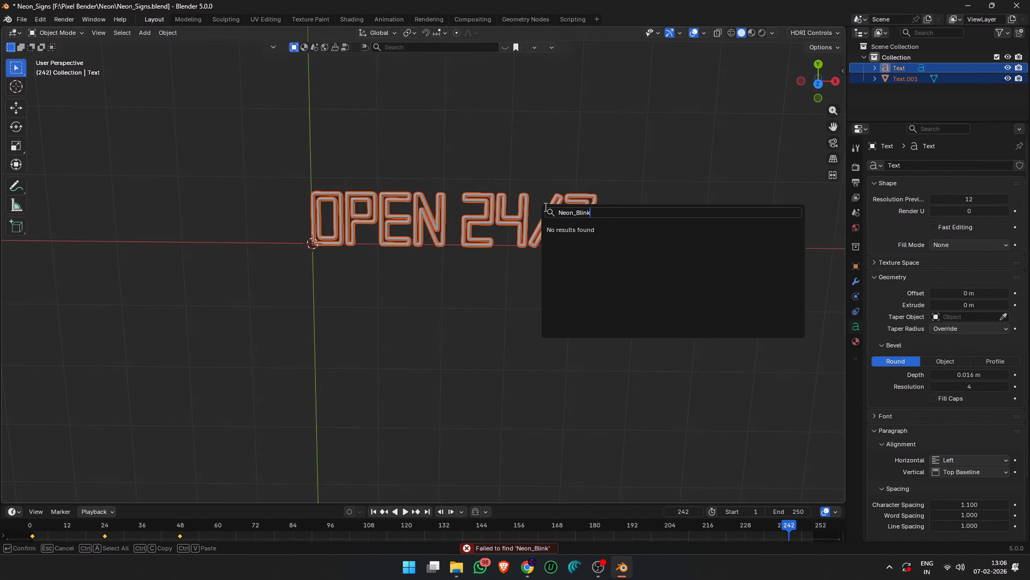
key(Return)
- Move the neon text and its mesh copy into a new collection named Neon_Blink
key(m)
click(503, 223)
text(Neon_Blink)
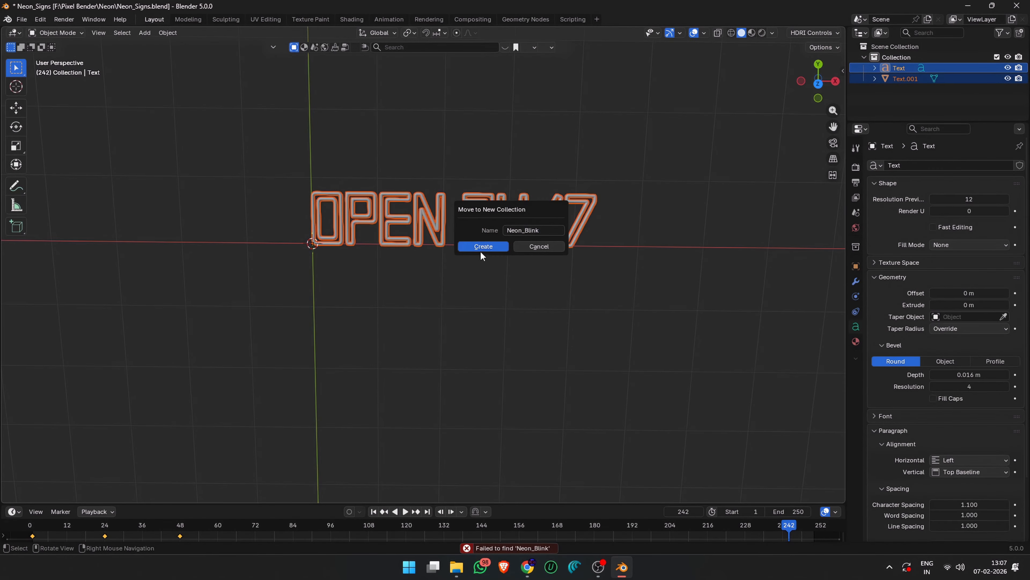
click(483, 246)
- Rename the text object Open_24/7_Neon and the mesh copy Open_24/7_Glass
click(911, 78)
text(Open_24/7_)
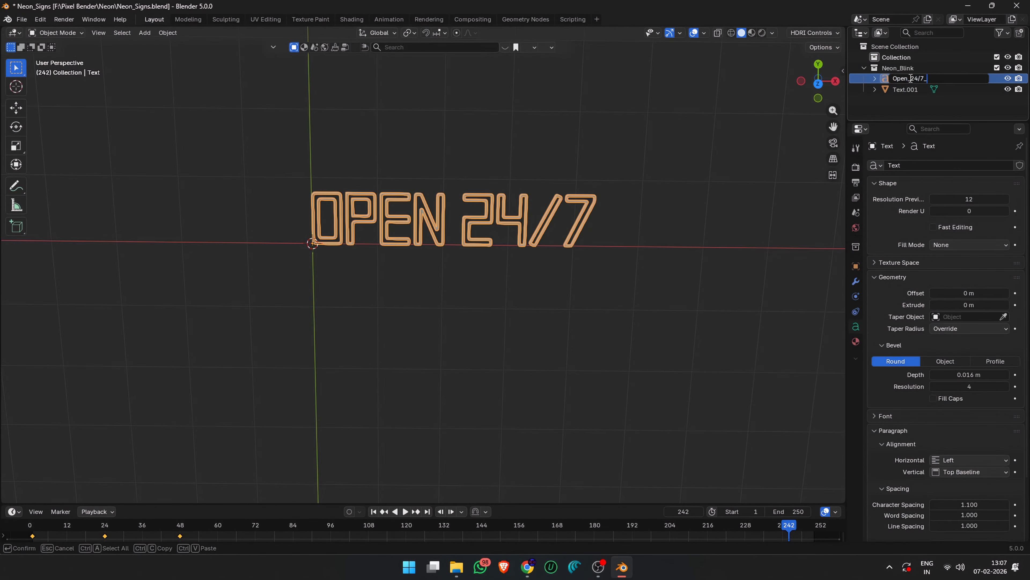
text(Neon)
key(Return)
double_click(905, 88)
text(Open_24)
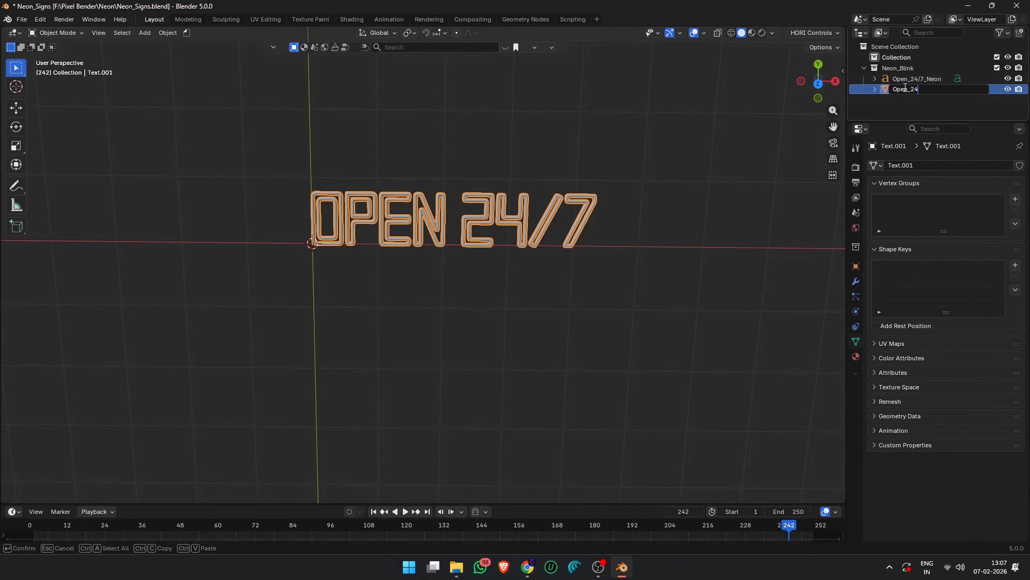
text(/7_Glass)
key(Return)
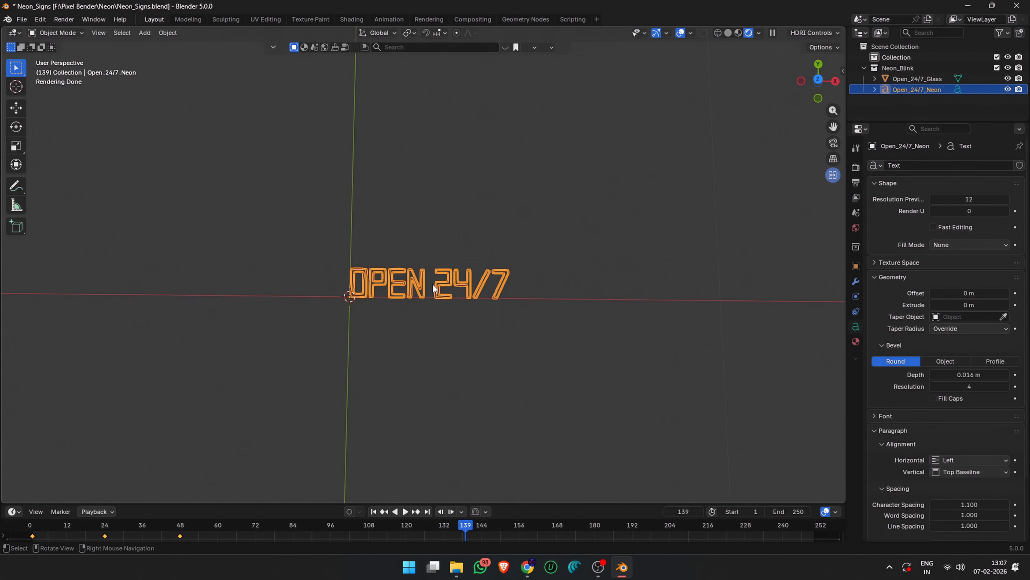
- Move the neon text upward along the Y axis and place a duplicate of it below along Y
key(g)
key(y)
click(432, 116)
key(shift+d)
right_click(434, 125)
key(g)
key(y)
click(412, 212)
- Replace the duplicate's wording with RECHARGE & REPAIR
key(Tab)
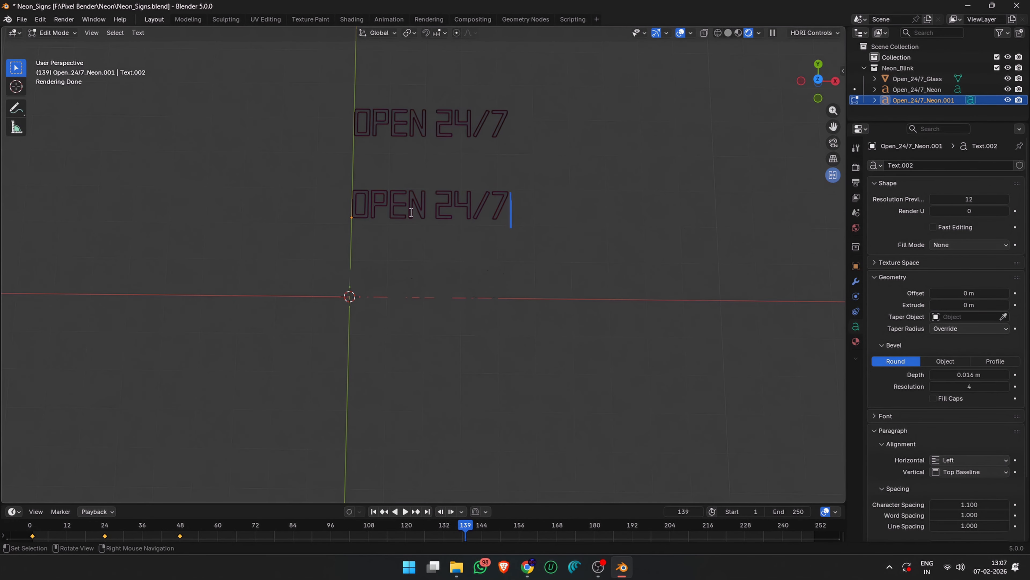
key(ctrl+a)
text(RE)
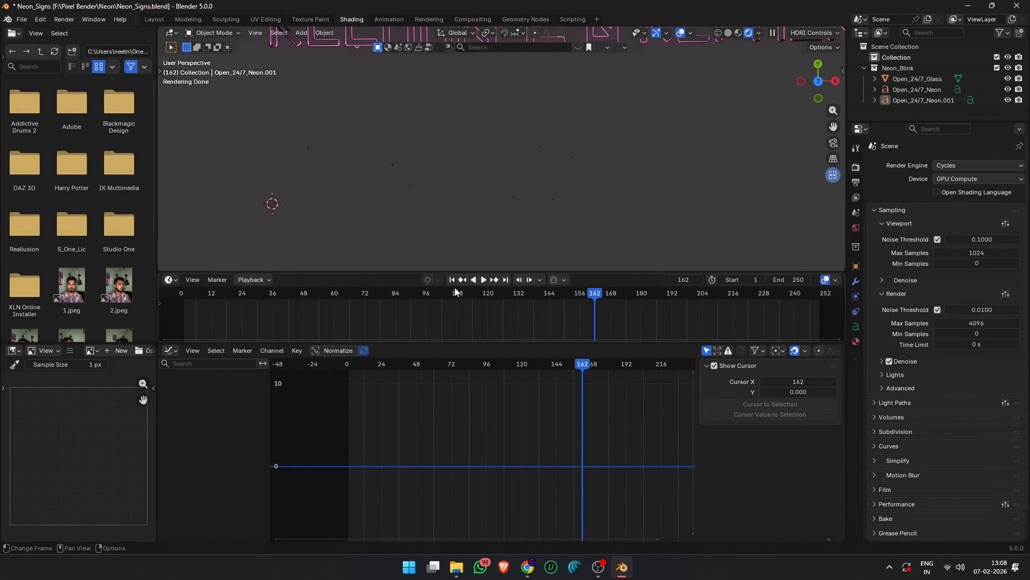
- Clear the strength keyframes from both Emission nodes in the duplicate's material
click(171, 350)
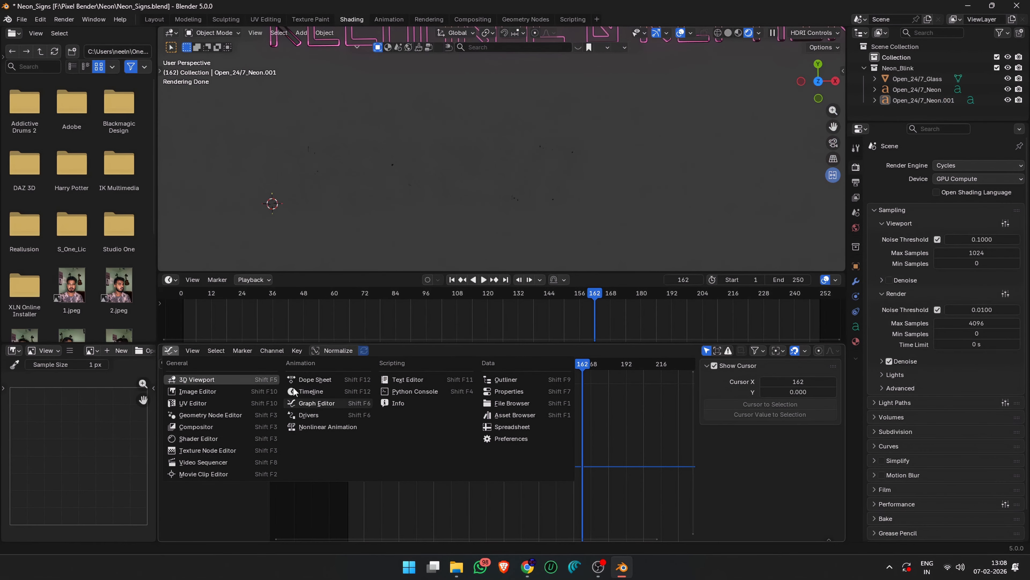
click(201, 439)
scroll(464, 221, down, 6)
scroll(478, 132, up, 5)
right_click(474, 402)
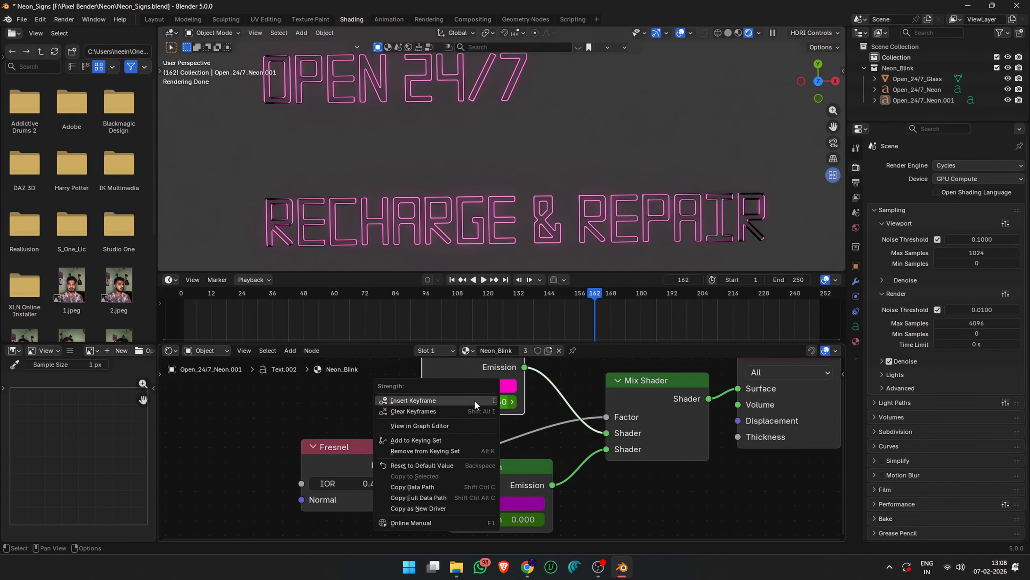
click(475, 412)
right_click(501, 519)
click(481, 429)
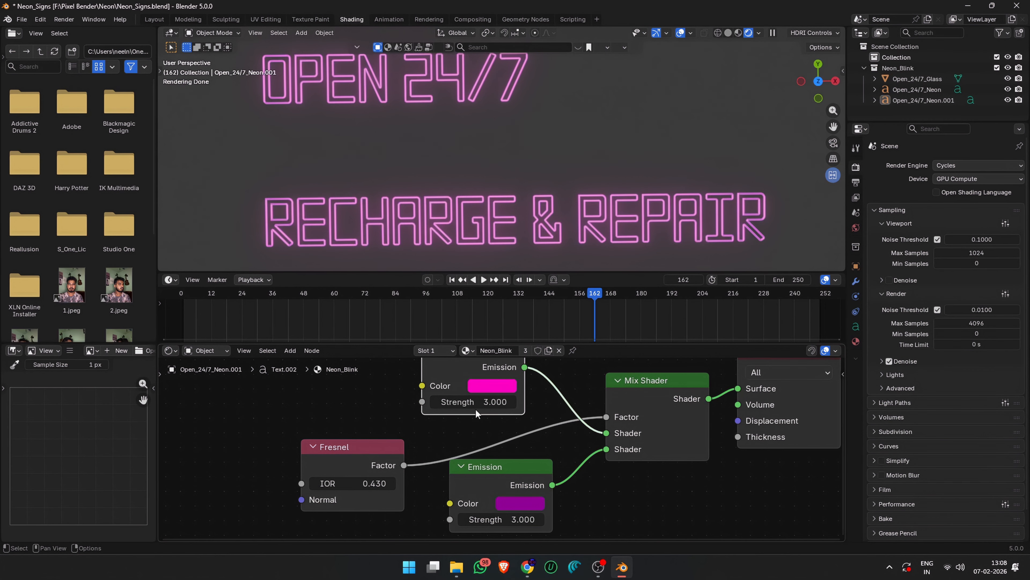
- Try recolouring the pink Emission node to blue #0090FF in the shared Neon_Blink material
shift+middle_drag(459, 227, 448, 195)
click(492, 386)
drag(516, 218, 556, 142)
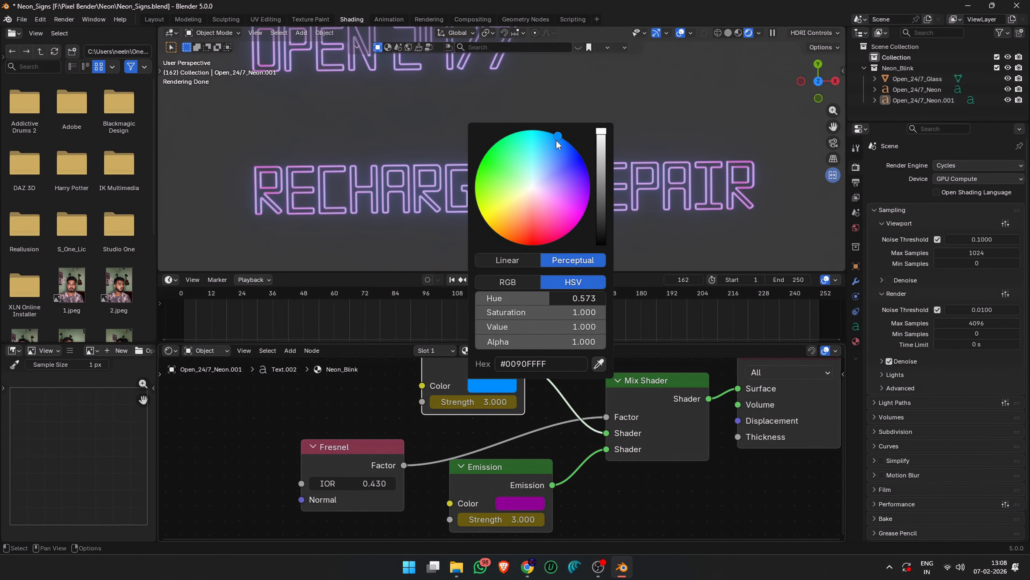
key(ctrl+z)
- Make the RECHARGE & REPAIR text's material a separate copy and name it Neon_Flicker_Noise
click(526, 350)
double_click(508, 349)
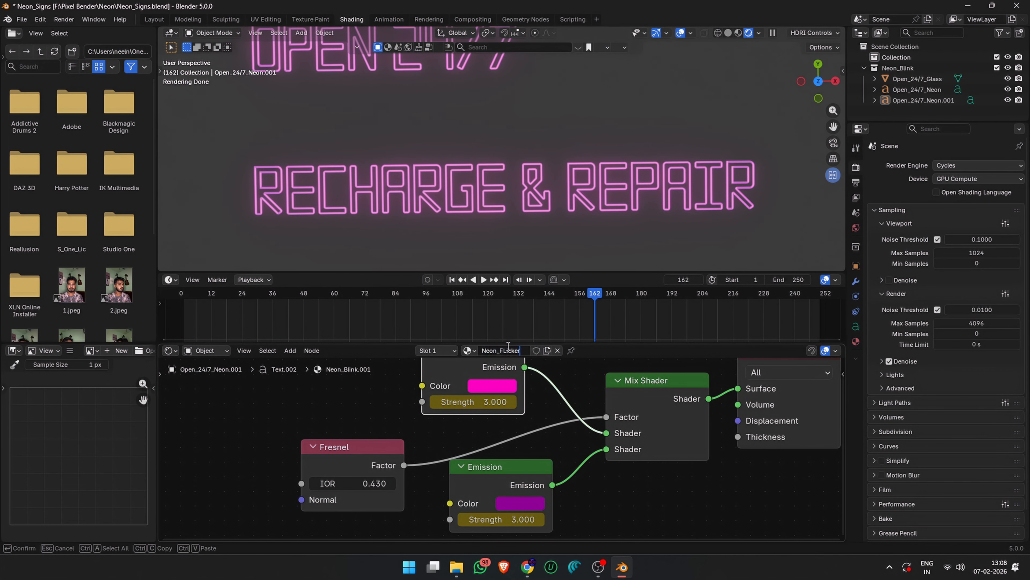
text(Neon_Flicker_Noise)
key(Return)
- Change the pink Emission node's colour in Neon_Flicker_Noise to blue #0076FF
click(479, 435)
click(493, 386)
drag(544, 203, 563, 138)
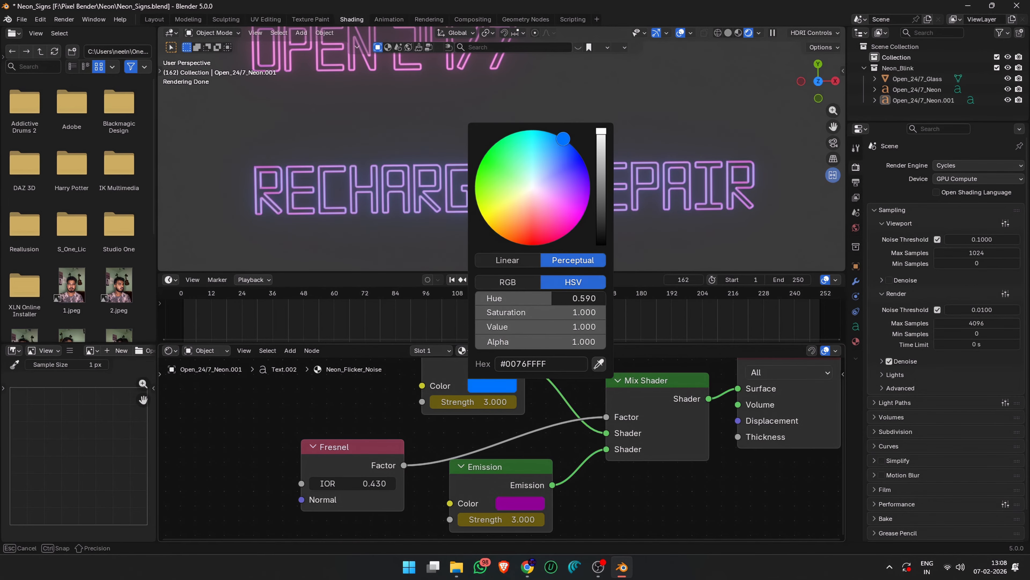
- Change the purple Emission node's colour in Neon_Flicker_Noise to dark blue and preview the animation
click(520, 503)
drag(579, 321, 605, 269)
scroll(487, 186, up, 9)
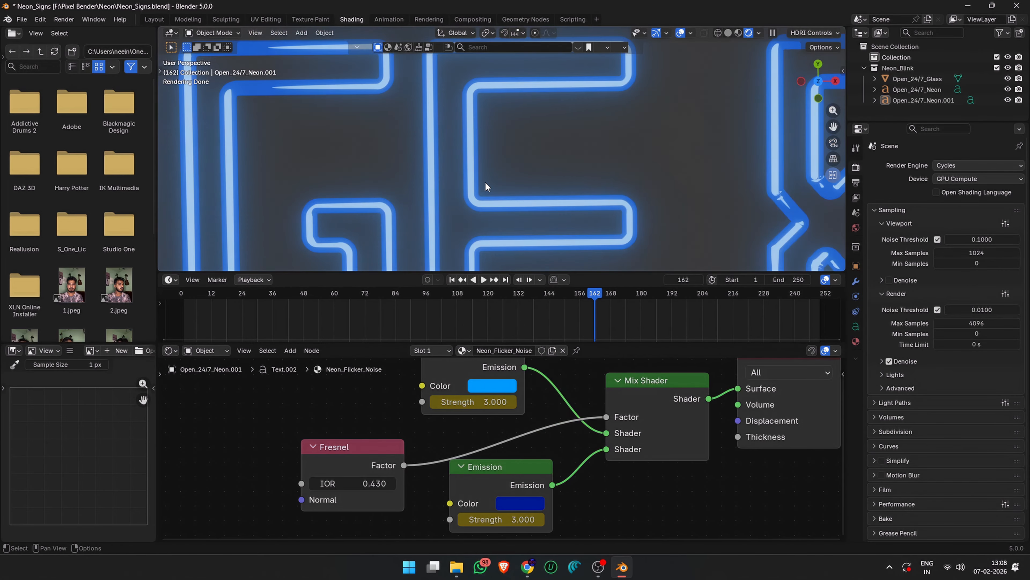
scroll(538, 233, down, 10)
key(space)
key(space)
- Return to frame 1 and switch the node editing area to the Graph Editor
click(183, 293)
click(171, 350)
click(308, 405)
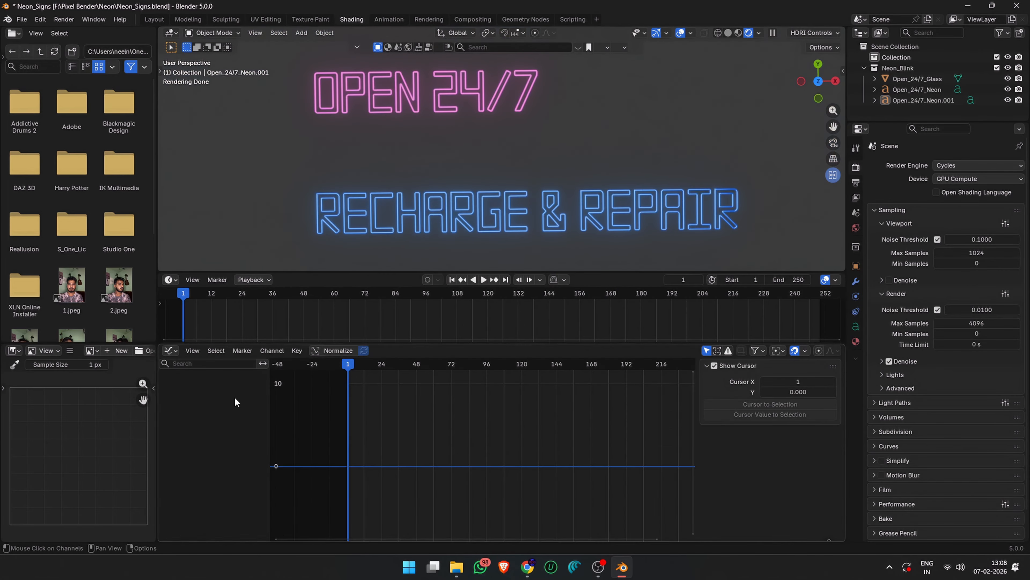
shift+middle_drag(514, 232, 460, 195)
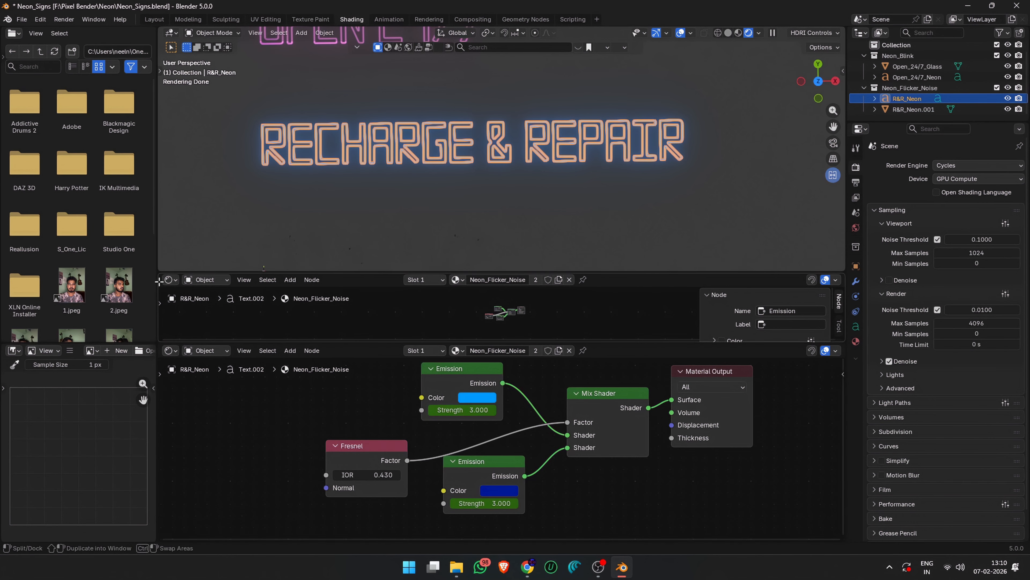
- Change the small upper node area to a Timeline and keyframe both Emission strengths at frames 1 and 30
click(169, 279)
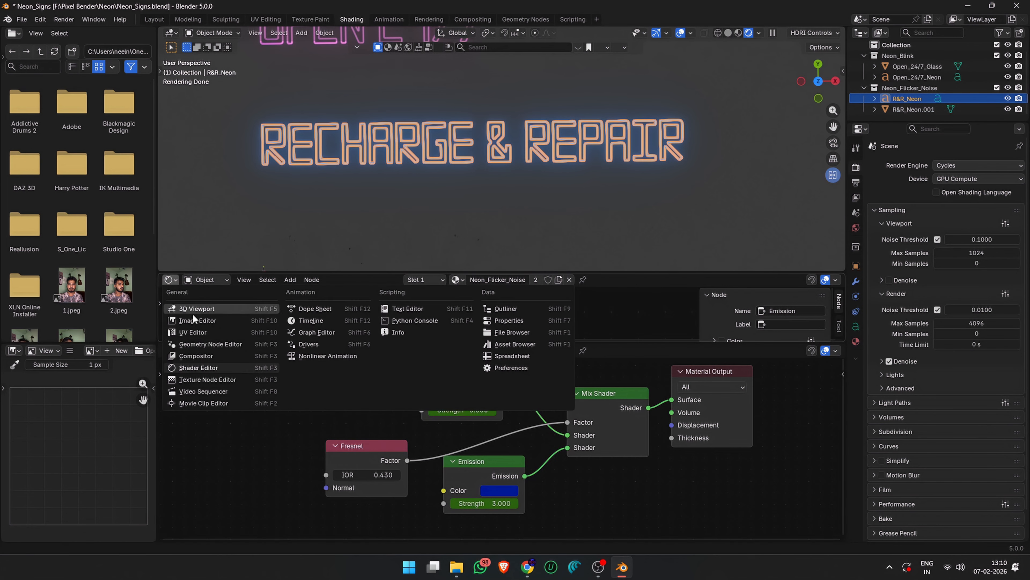
click(320, 321)
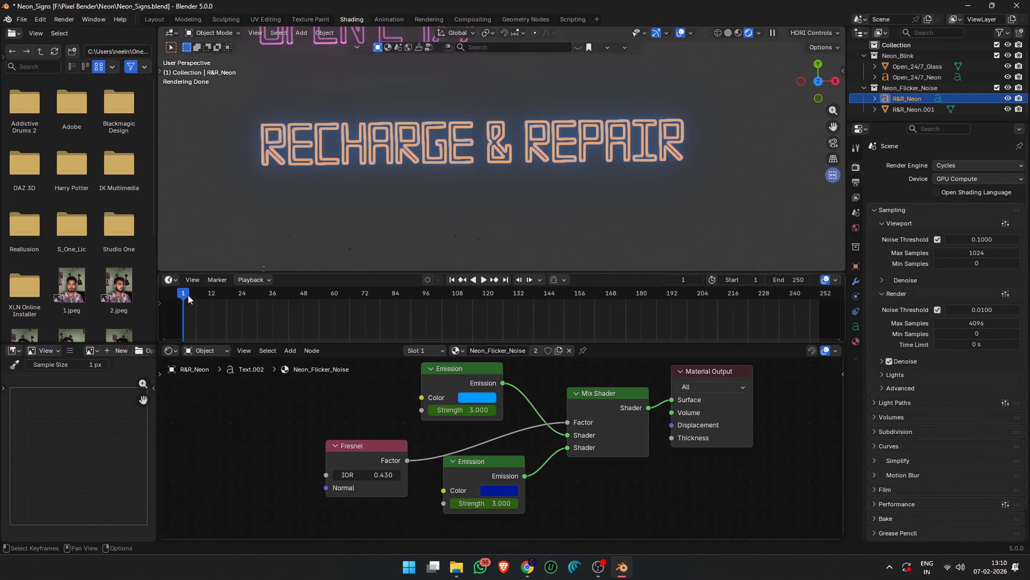
right_click(467, 409)
right_click(487, 503)
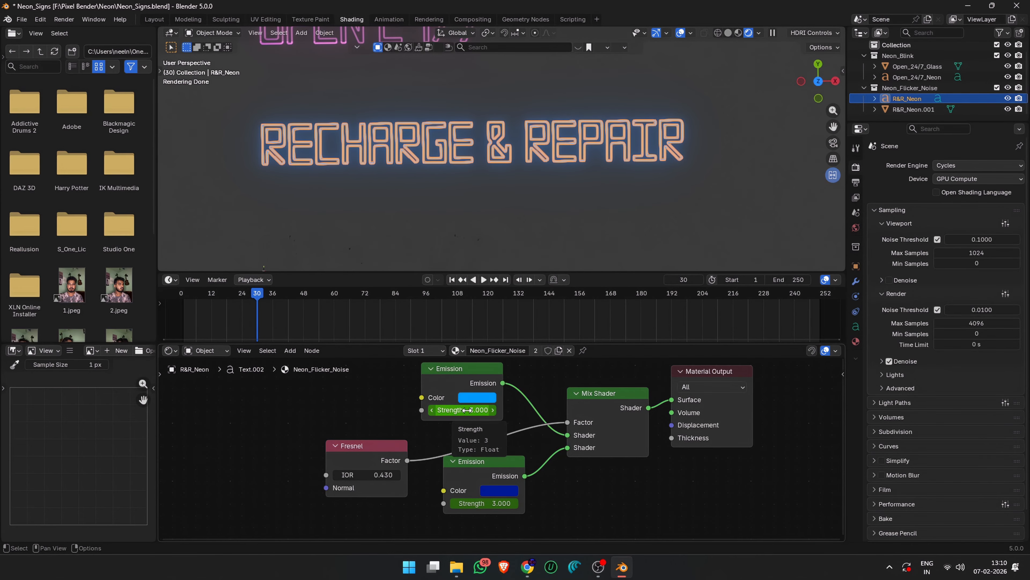
key(i)
- In the Graph Editor, add a Noise modifier to the Emission strength curve, adjusting its scale to about 8.2 and its strength
click(171, 351)
click(308, 403)
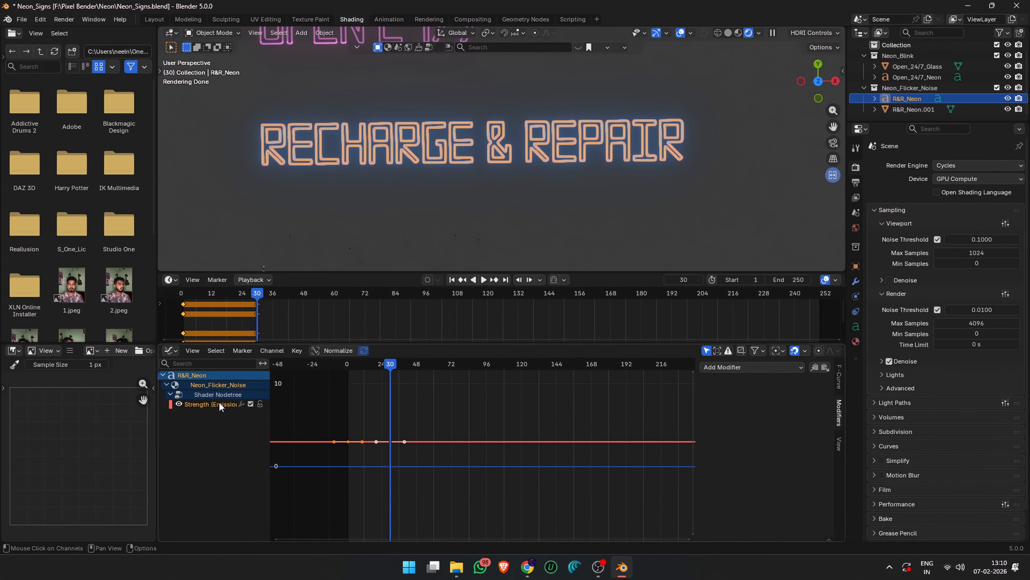
click(199, 392)
click(205, 399)
click(726, 426)
scroll(545, 186, up, 3)
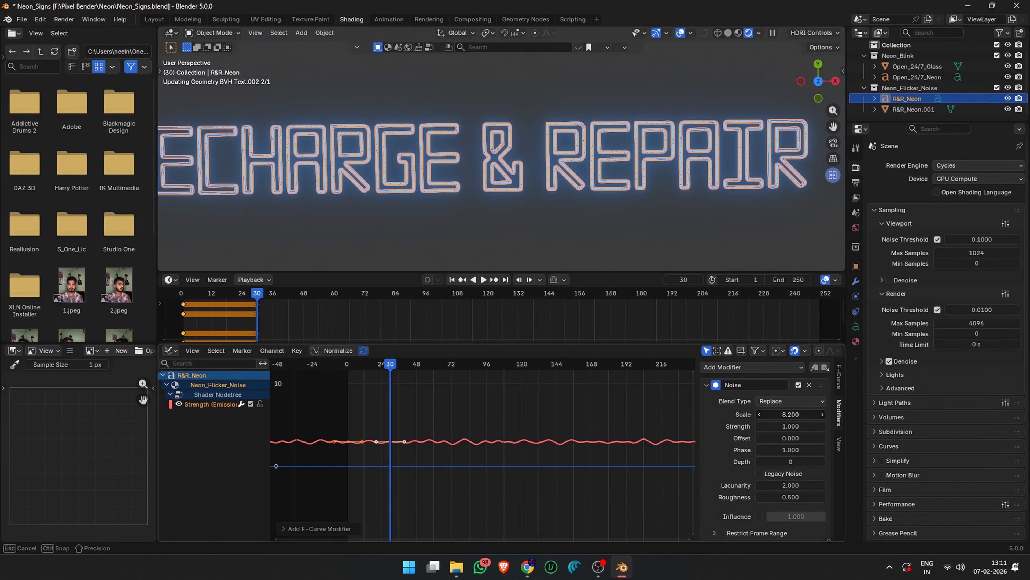
drag(786, 427, 810, 426)
- Deselect the RECHARGE & REPAIR text and play the animation to check its flicker
click(440, 233)
scroll(440, 233, down, 2)
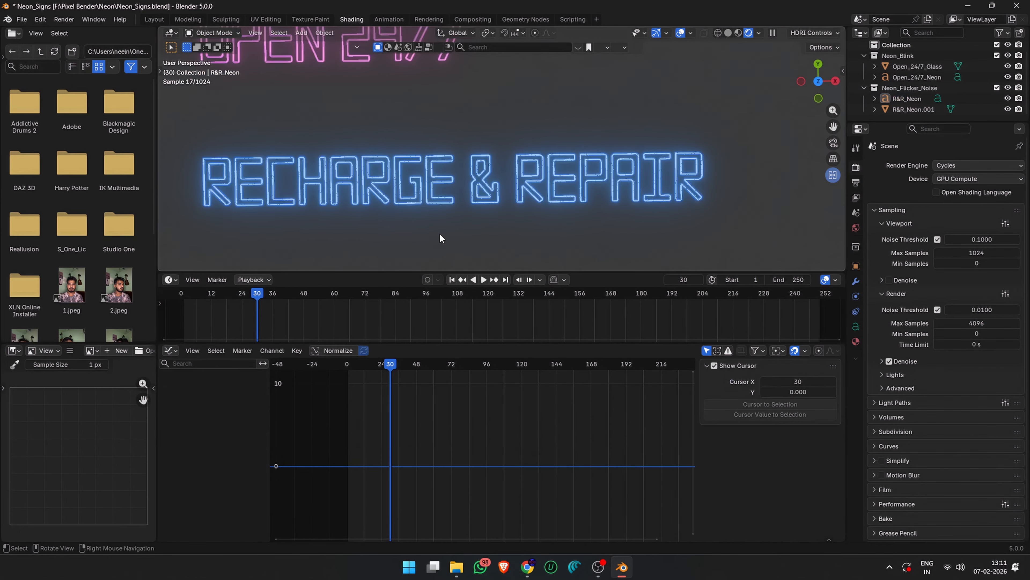
key(space)
scroll(440, 234, down, 2)
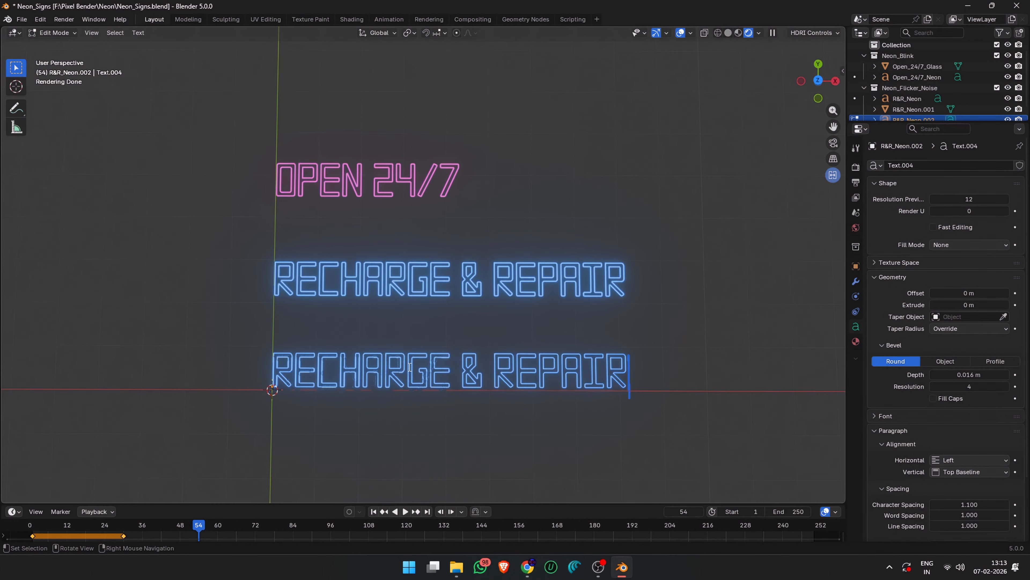
- Replace the wording of the lowest, duplicated RECHARGE & REPAIR sign with DATA DEX
key(BackSpace)
key(BackSpace)
key(BackSpace)
key(BackSpace)
key(BackSpace)
key(BackSpace)
key(BackSpace)
key(BackSpace)
key(BackSpace)
key(BackSpace)
key(BackSpace)
key(BackSpace)
key(BackSpace)
key(BackSpace)
key(BackSpace)
key(BackSpace)
key(BackSpace)
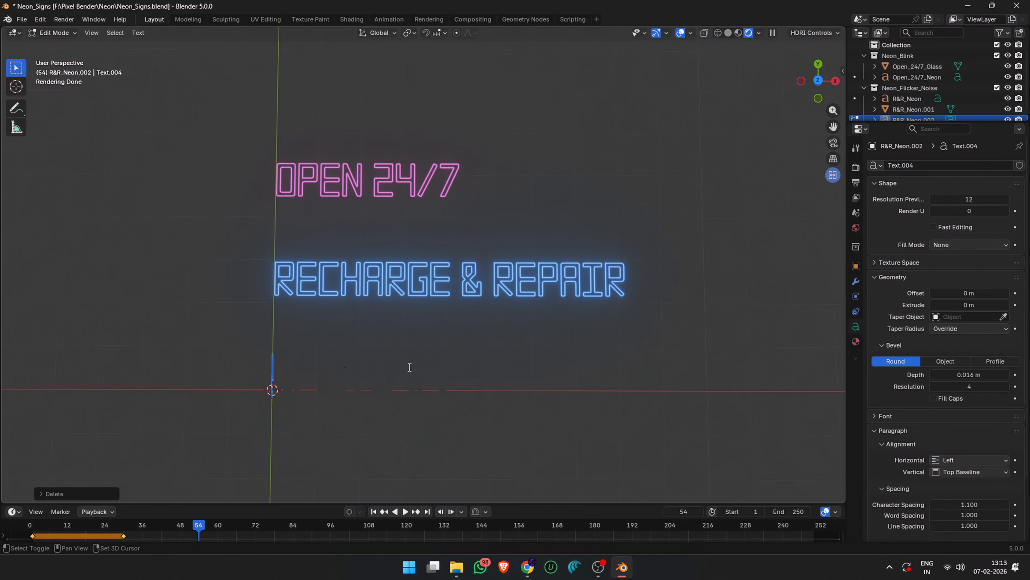
text(DATA DEX)
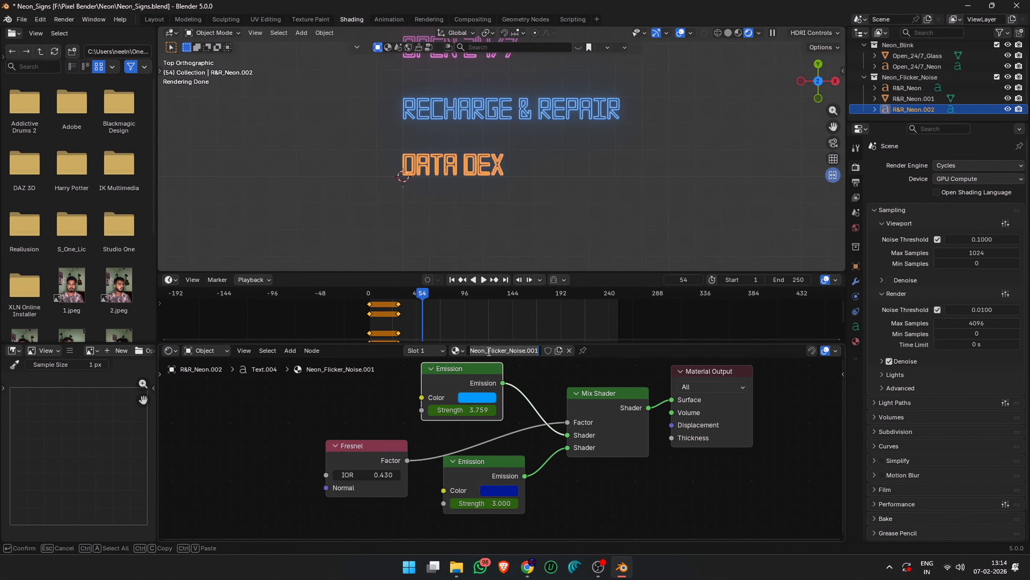
- Clear the strength keyframes from both Emission nodes in the Neon_Animated material
right_click(473, 413)
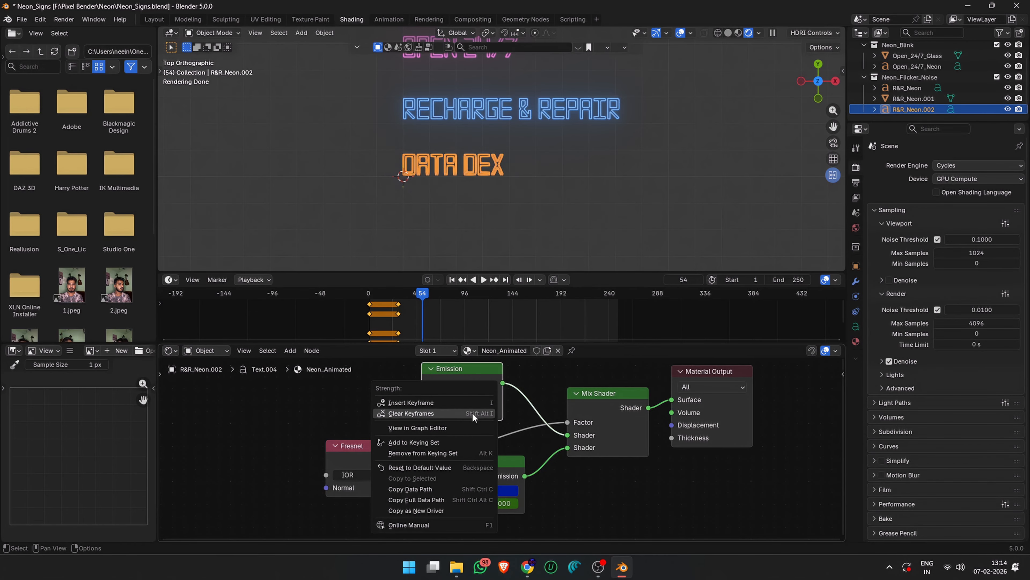
click(472, 415)
right_click(495, 504)
click(477, 430)
- Move to frame 2 and set the upper Emission node's strength to 3 in Neon_Animated
scroll(514, 225, up, 4)
click(514, 224)
shift+middle_drag(453, 154, 559, 214)
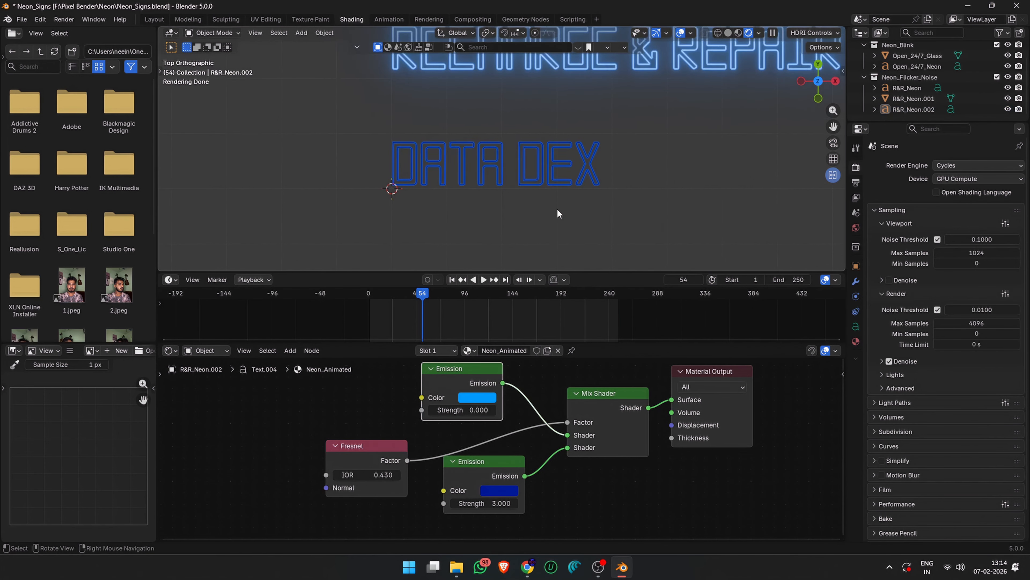
scroll(559, 214, up, 1)
click(370, 296)
text(3)
key(Return)
- Recolour the DATA DEX material's upper Emission node to orange, about #FF6300, and the lower one to amber
click(477, 397)
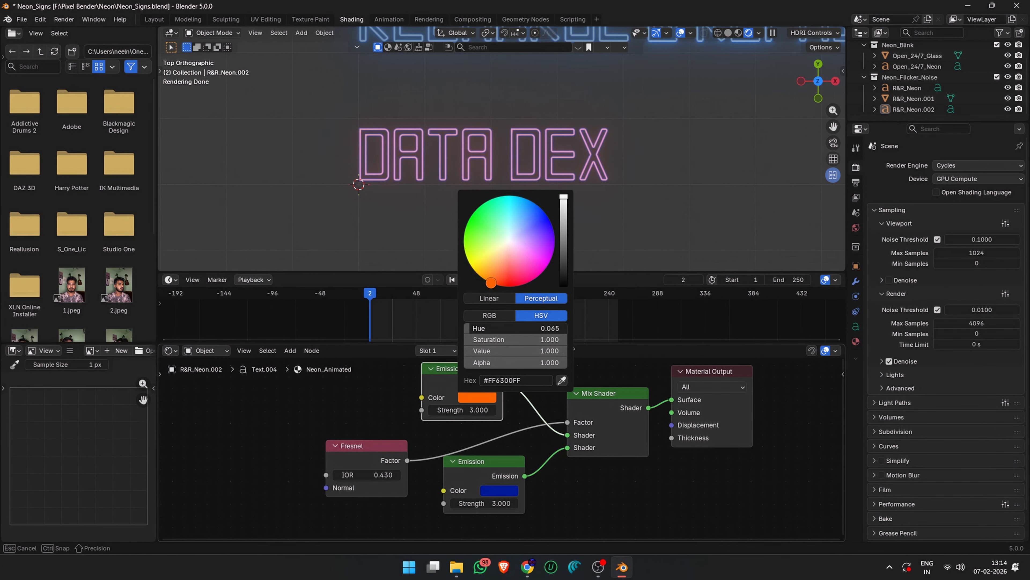
click(499, 490)
click(501, 369)
click(586, 302)
scroll(563, 203, up, 6)
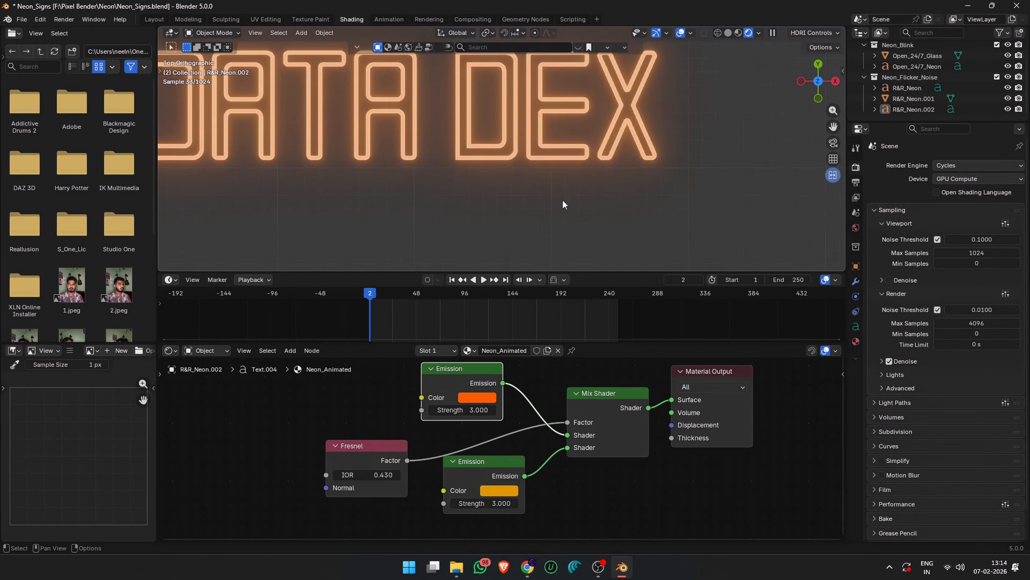
shift+middle_drag(400, 144, 492, 190)
scroll(511, 229, down, 4)
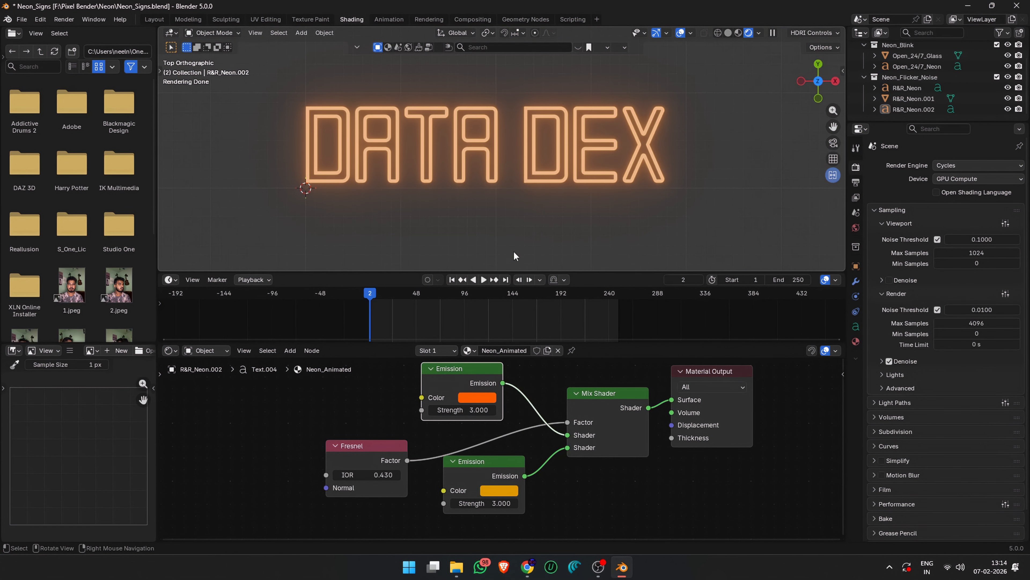
scroll(416, 171, up, 3)
scroll(414, 184, down, 3)
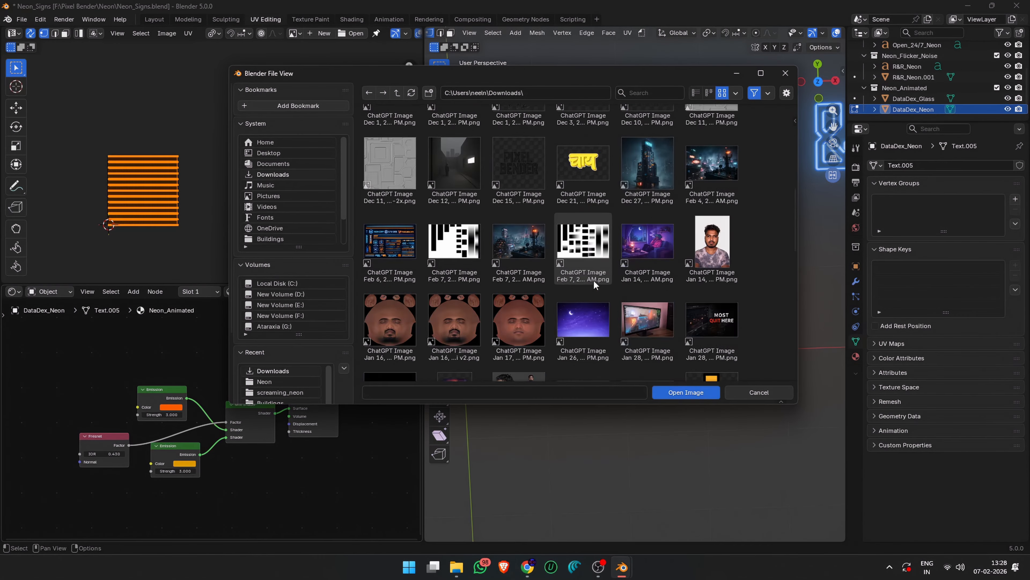
- Load Flicker_Texture.png in the UV editor and project the DATA DEX mesh's UVs from the top view
scroll(530, 239, down, 1)
double_click(454, 134)
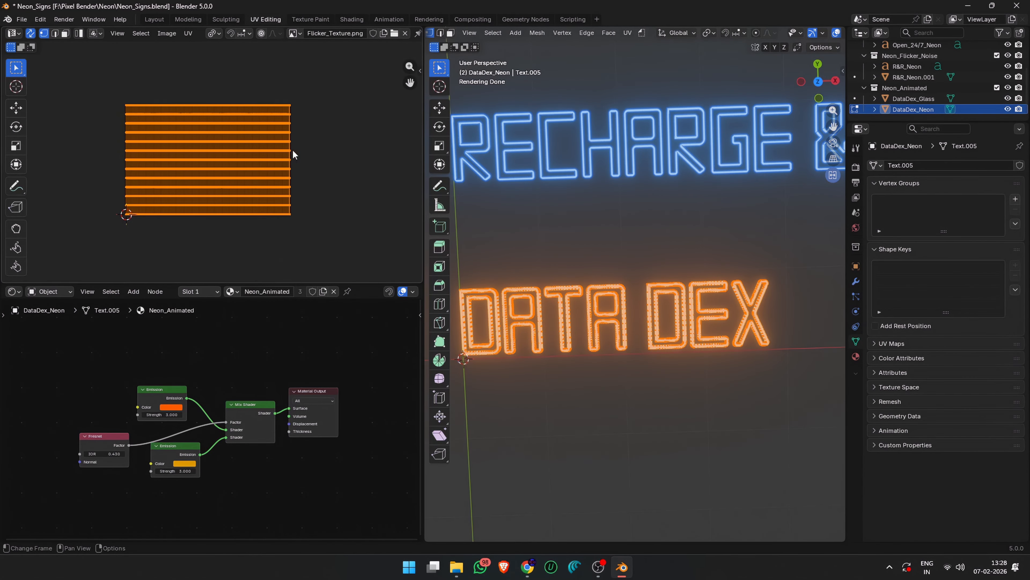
key(u)
click(689, 328)
key(KP_7)
key(u)
click(632, 309)
- Scale each DATA DEX letter's UV island down to a tiny dot around its own centre
scroll(304, 224, up, 5)
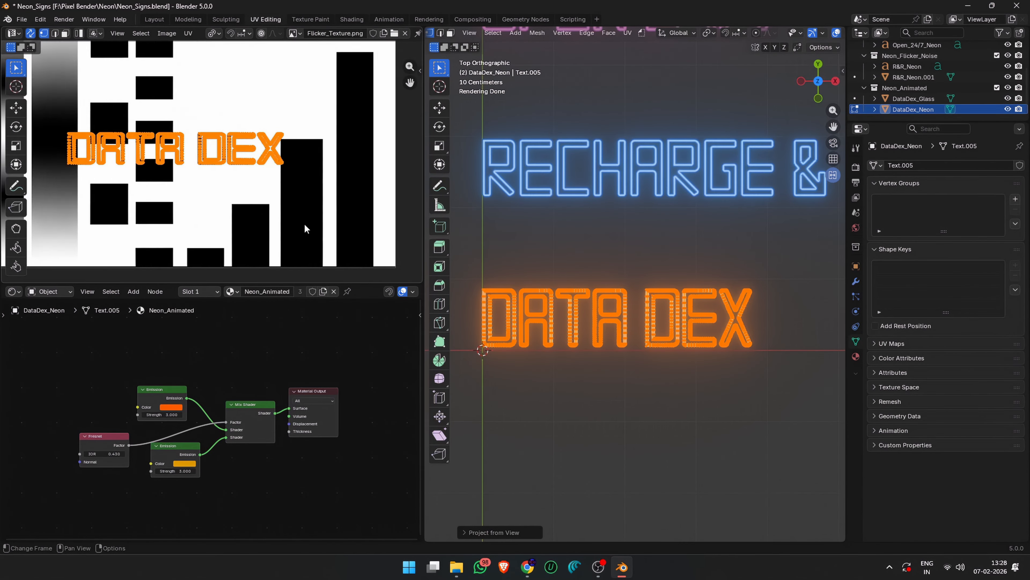
key(period)
click(342, 197)
key(s)
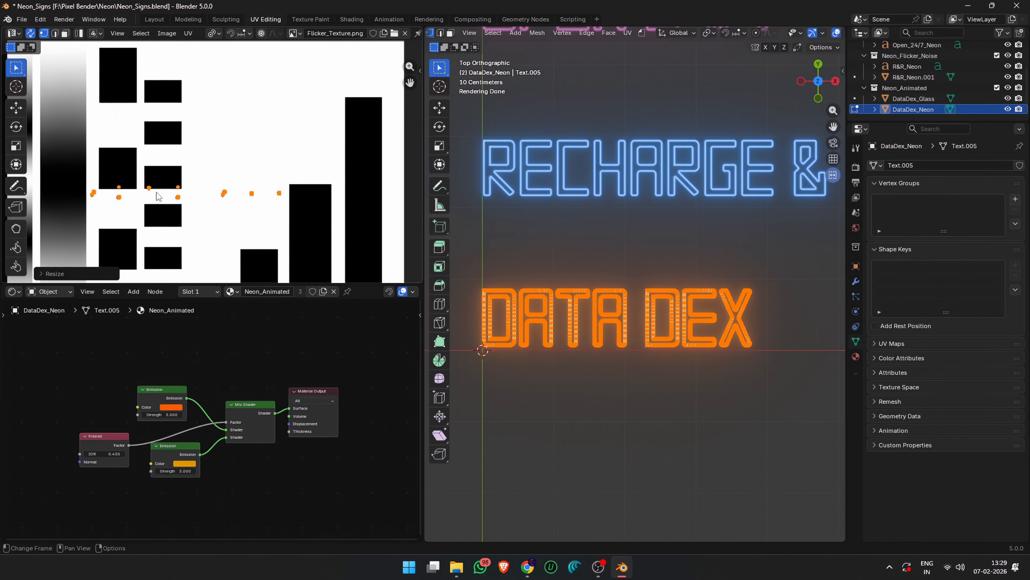
scroll(157, 192, up, 4)
scroll(165, 230, down, 4)
scroll(144, 217, up, 4)
drag(83, 198, 115, 224)
- Select all the shrunken UV islands and rotate the row into a vertical column on the texture
scroll(159, 224, down, 3)
click(345, 231)
key(a)
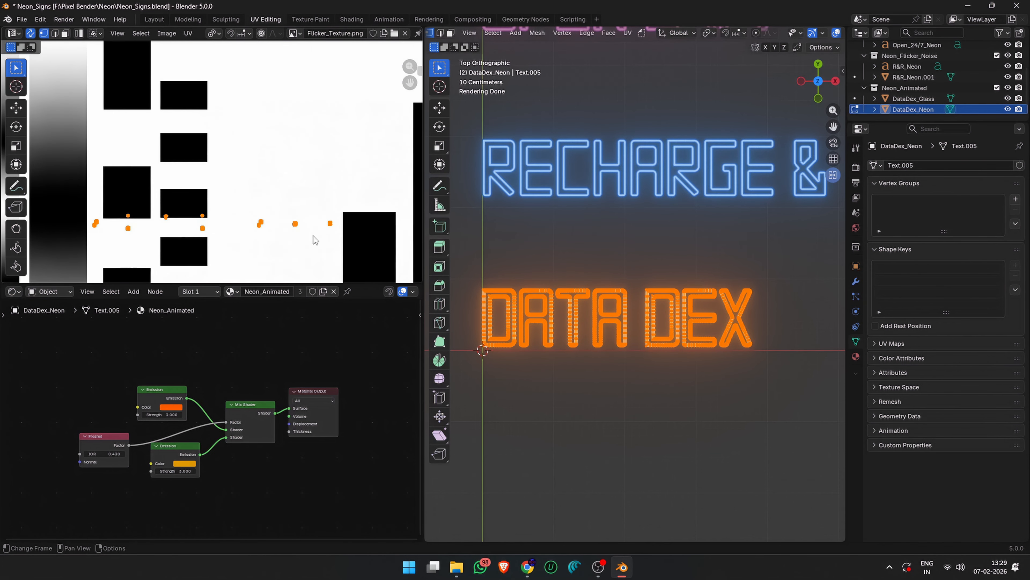
scroll(216, 244, down, 2)
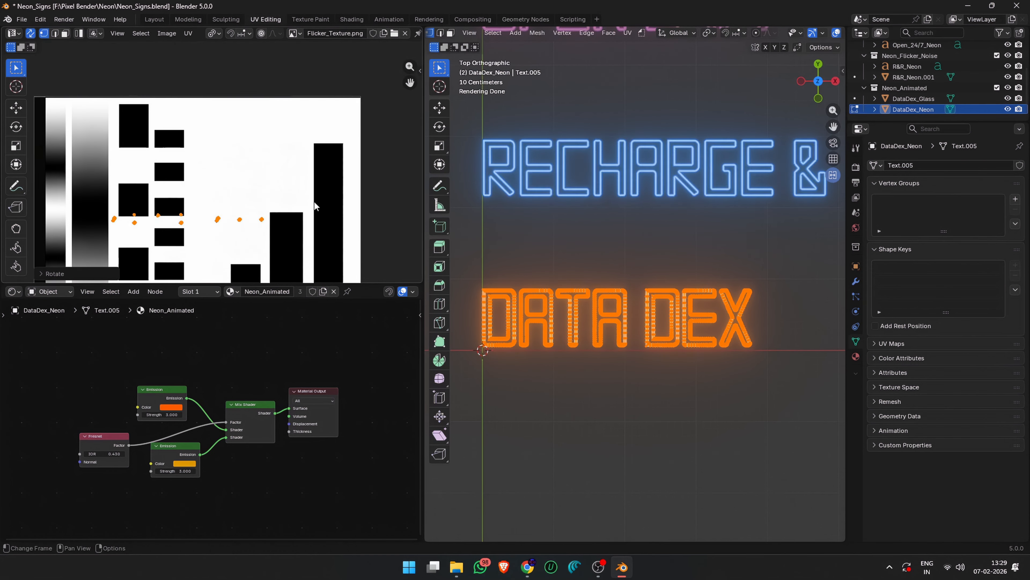
key(r)
click(201, 262)
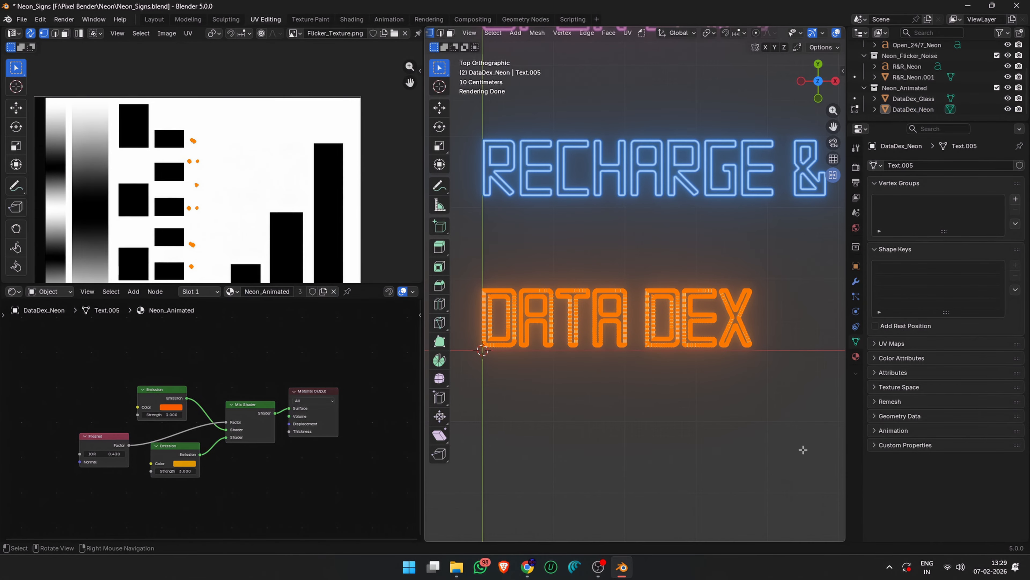
- Leave mesh editing, hide the viewport overlays, and return to editing the DATA DEX mesh
scroll(180, 213, up, 3)
key(Tab)
key(shift+alt+z)
scroll(237, 172, down, 4)
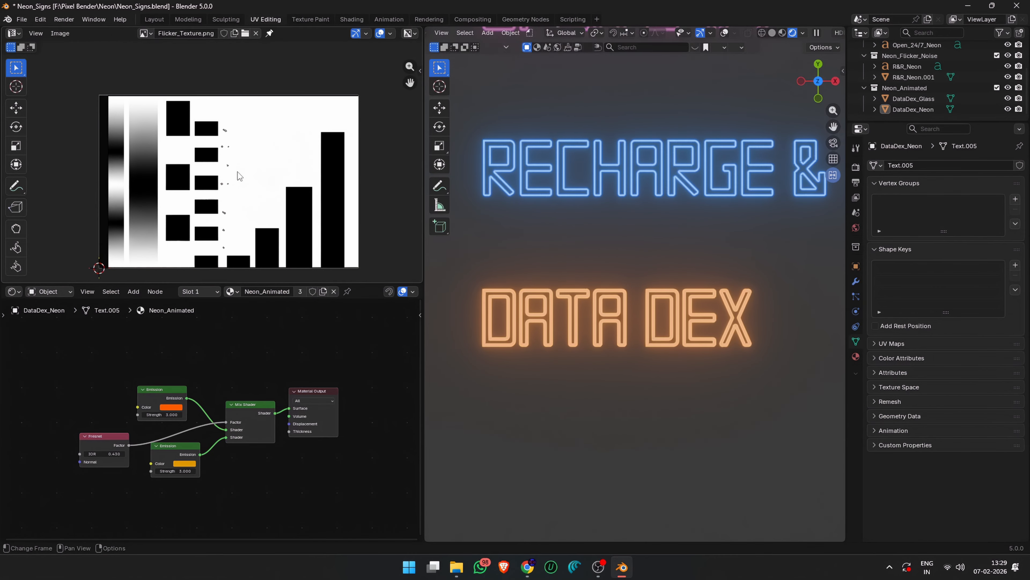
key(Tab)
- Try moving the column of UV islands across the flicker texture
key(g)
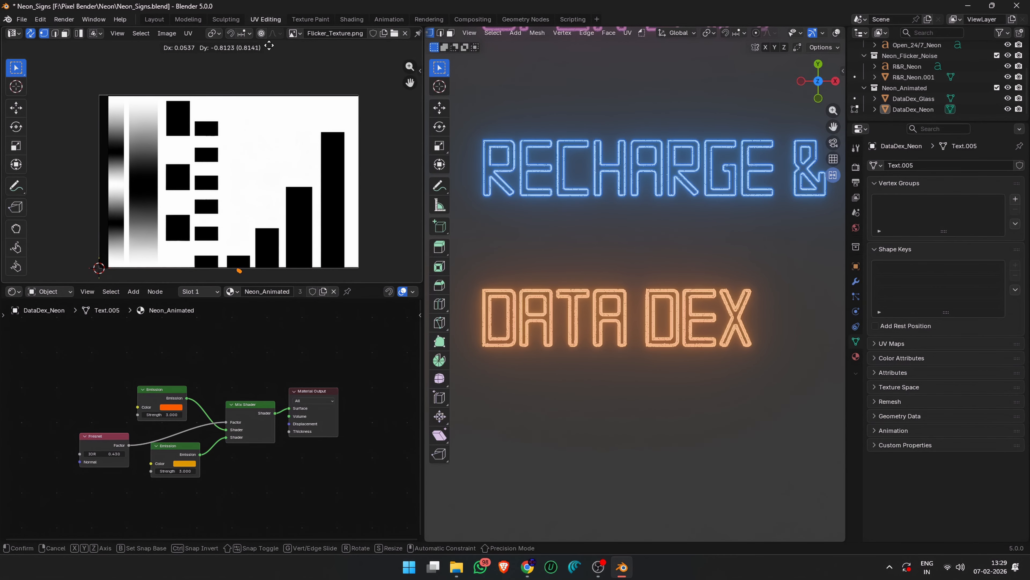
click(268, 180)
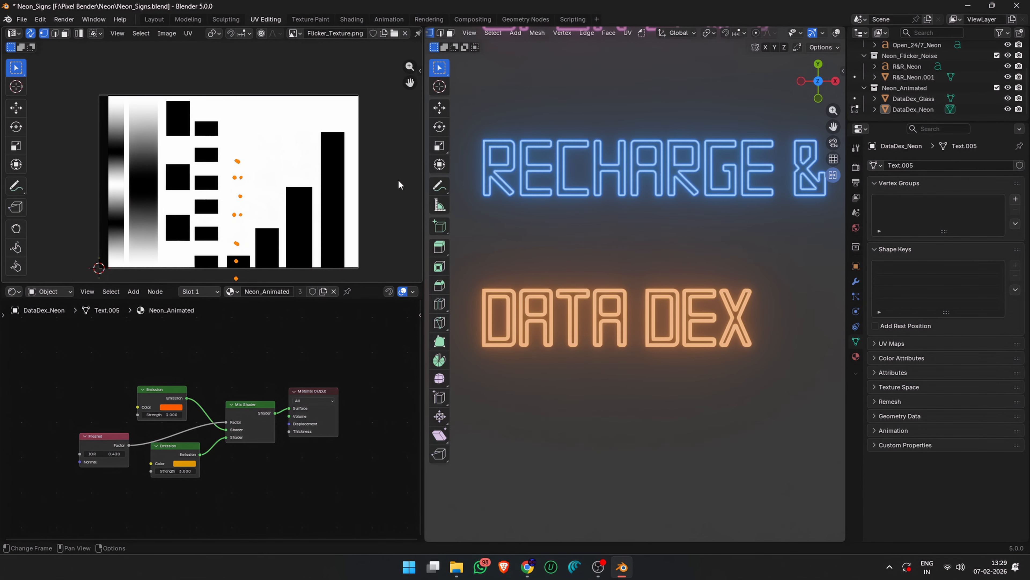
key(ctrl+z)
- Add an Image Texture node using Flicker_Texture.png to the Neon_Animated material
middle_drag(39, 391, 95, 366)
scroll(95, 365, up, 1)
key(shift+a)
text(image)
key(Return)
click(8, 375)
click(39, 402)
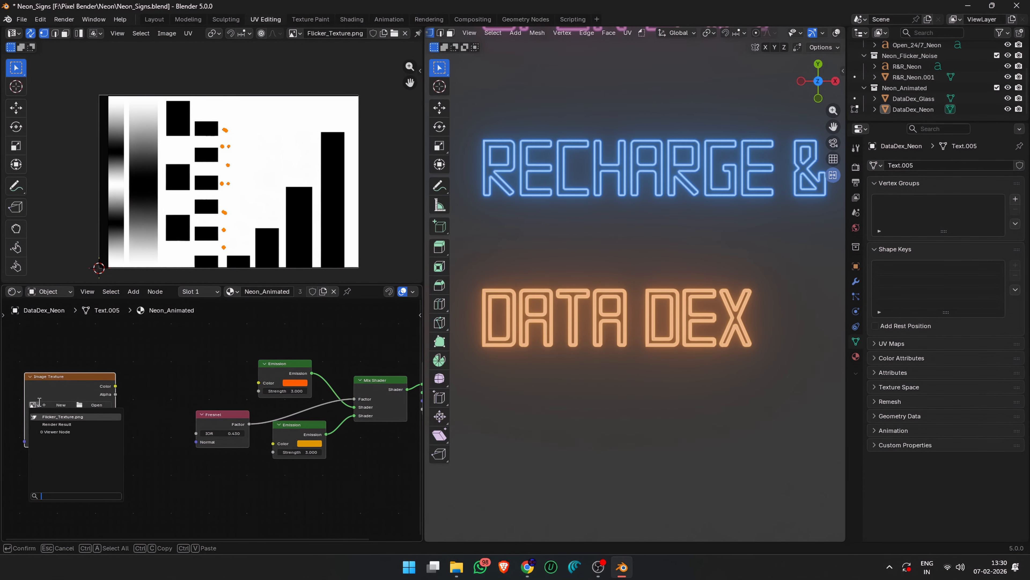
click(63, 417)
- Connect the image texture's Color output to the Strength inputs of both Emission nodes
drag(116, 386, 258, 391)
drag(158, 391, 273, 452)
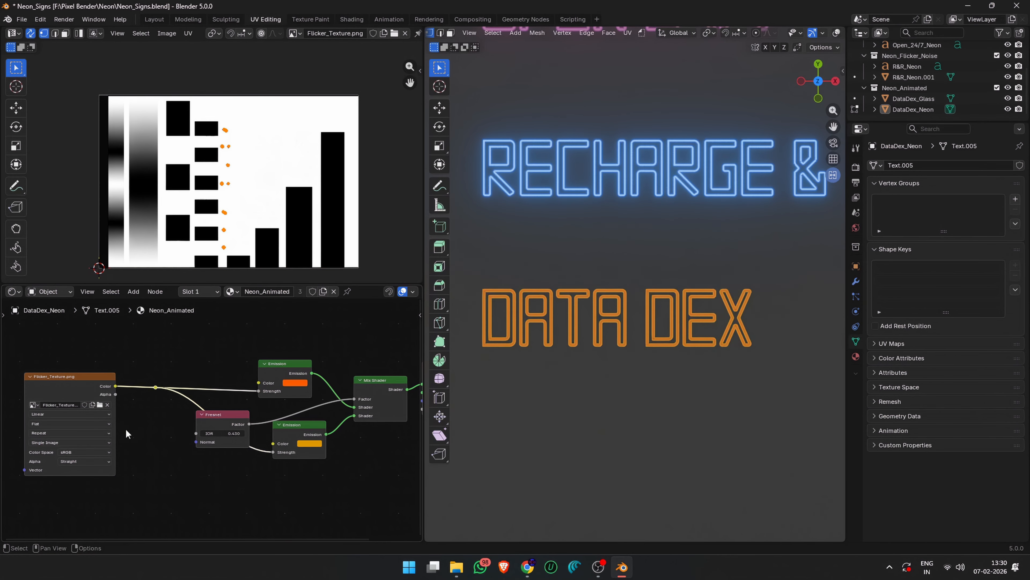
- Move the UV column over the texture's gradient stripes to test the effect, and place it on the white area
key(a)
key(g)
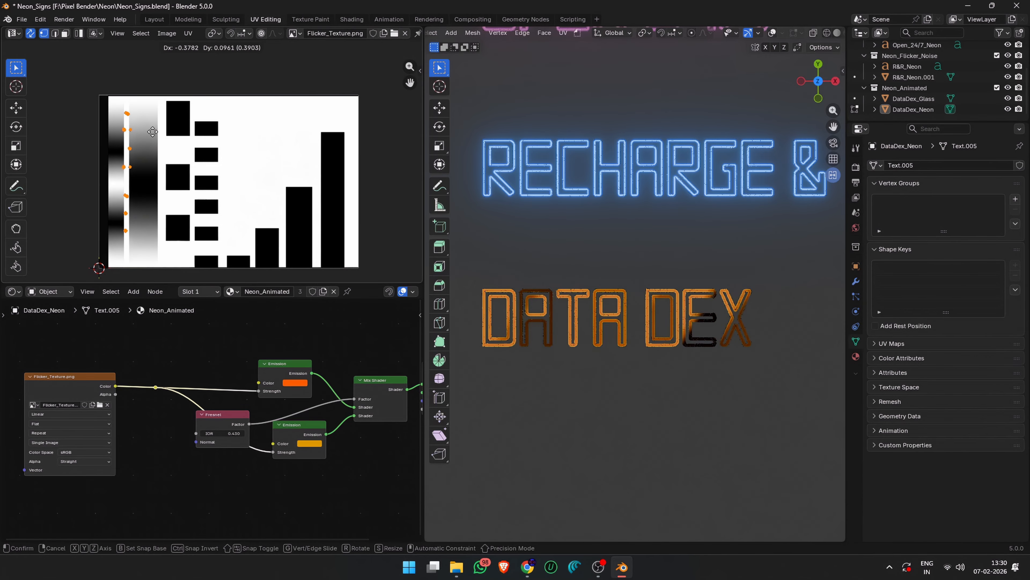
click(292, 163)
- Add Texture Coordinate and Mapping nodes before the image texture and shift the Mapping X location to 9 m
scroll(70, 394, up, 1)
middle_drag(70, 396, 293, 379)
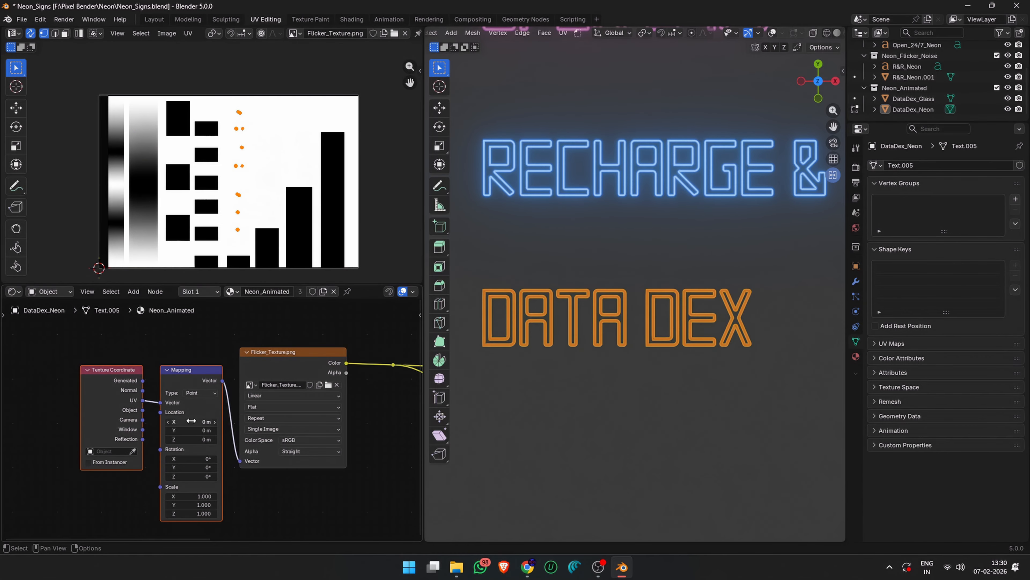
drag(190, 422, 240, 422)
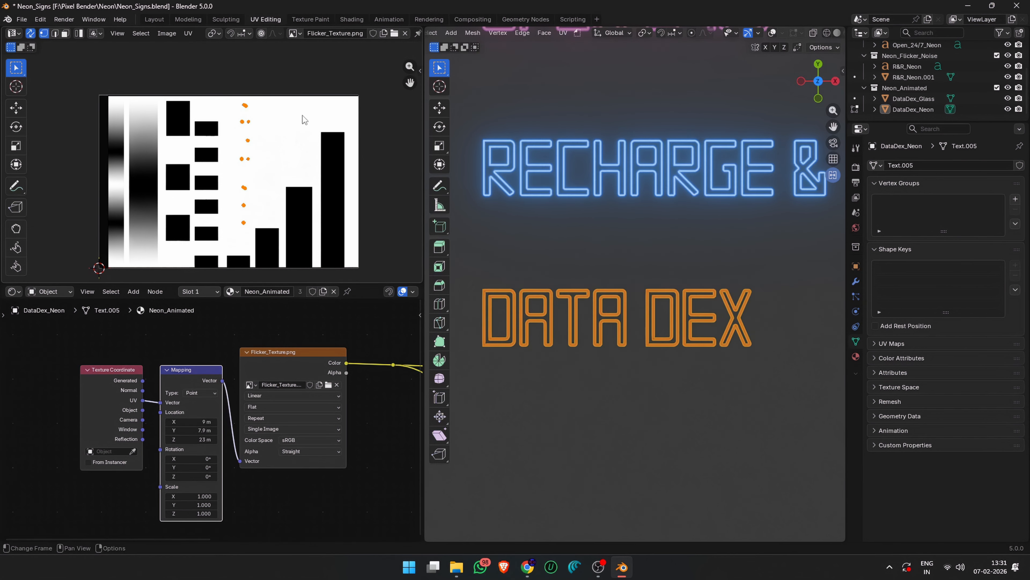
- Shift the UV column vertically on the texture and reset the Mapping node's Z location to 0 m
key(g)
key(y)
click(259, 252)
key(BackSpace)
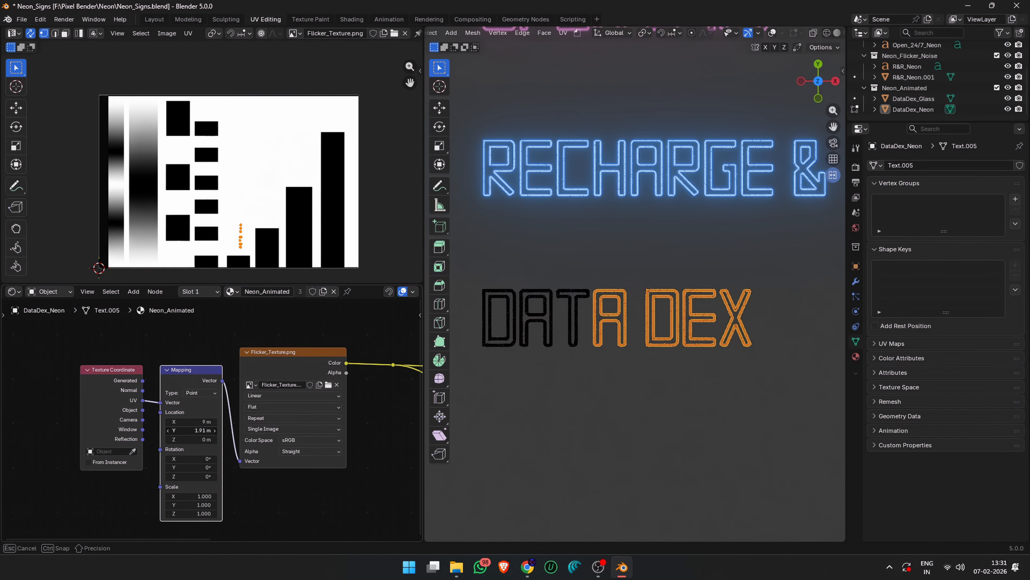
- Move the UV column above the texture's column of small black blocks and set the Mapping Y location to 0
key(g)
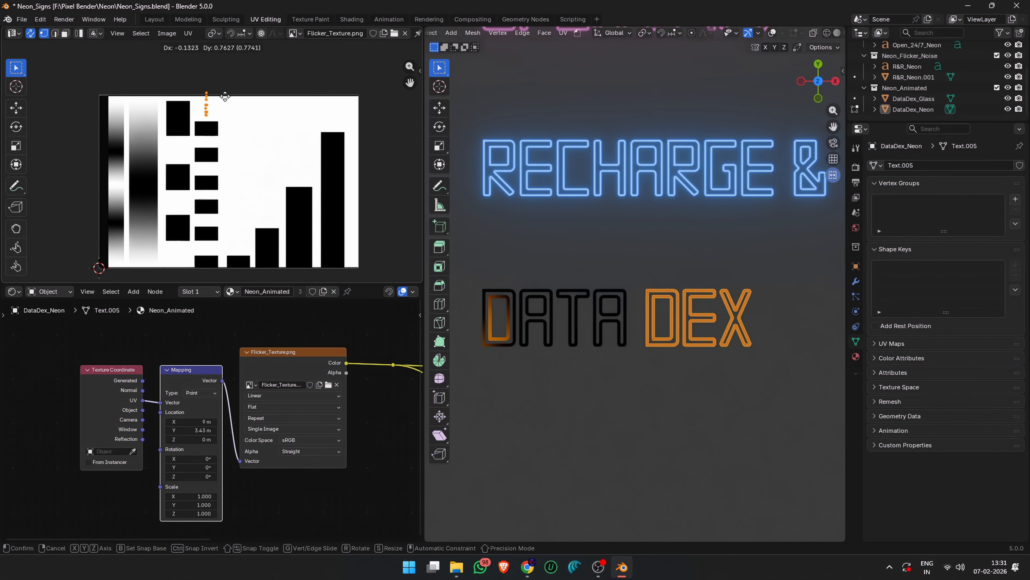
click(226, 97)
double_click(196, 428)
text(0)
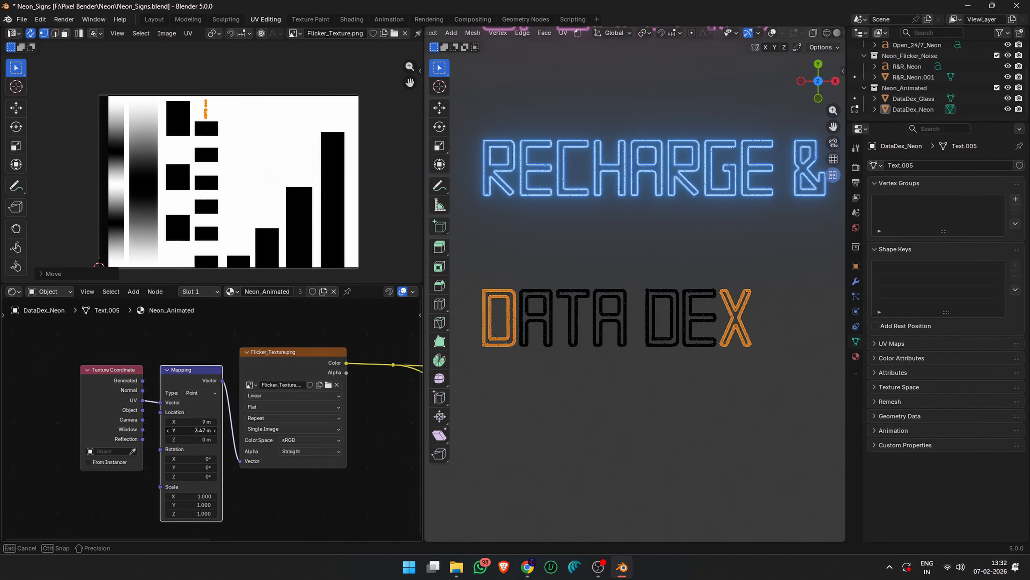
- Test the letter flicker by scrubbing the Mapping Y location with the UV column above the small black blocks and on the wide gradient stripe
drag(190, 430, 202, 429)
click(181, 111)
double_click(195, 430)
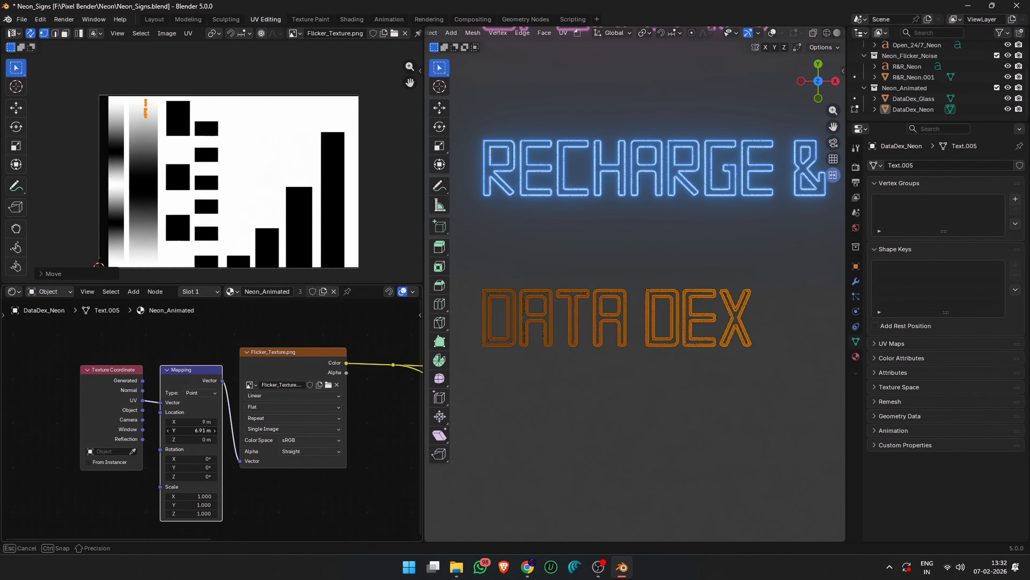
- Place the UV column above the second of the stepped black bars and reset the Mapping location to 0 m
click(315, 224)
double_click(209, 429)
text(0)
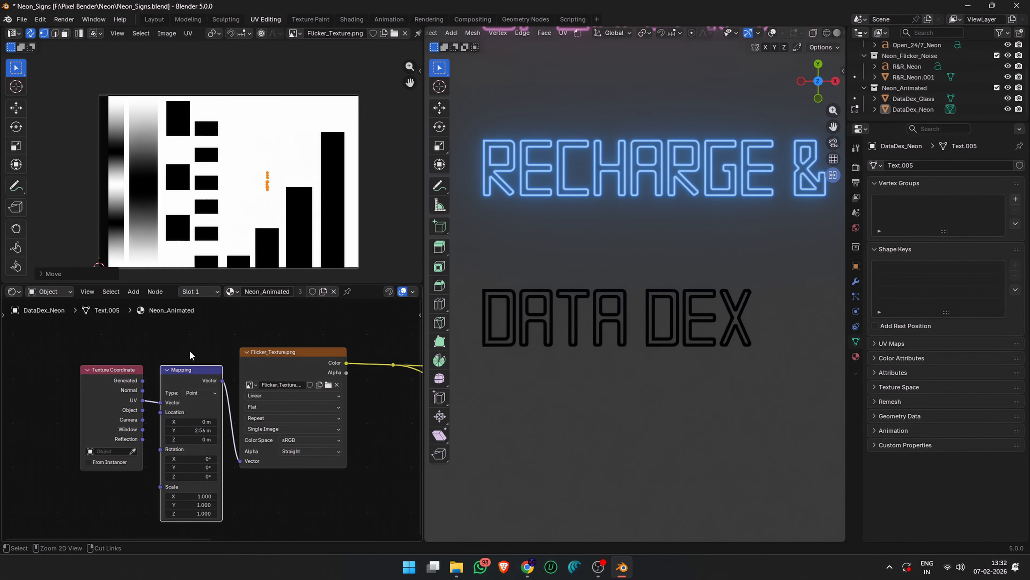
- Test Mapping location changes with the UV column above the third stepped bar and with a tilted column above the small black blocks
click(320, 185)
mouse_move(190, 422)
mouse_down()
mouse_move(200, 421)
mouse_move(191, 422)
mouse_up()
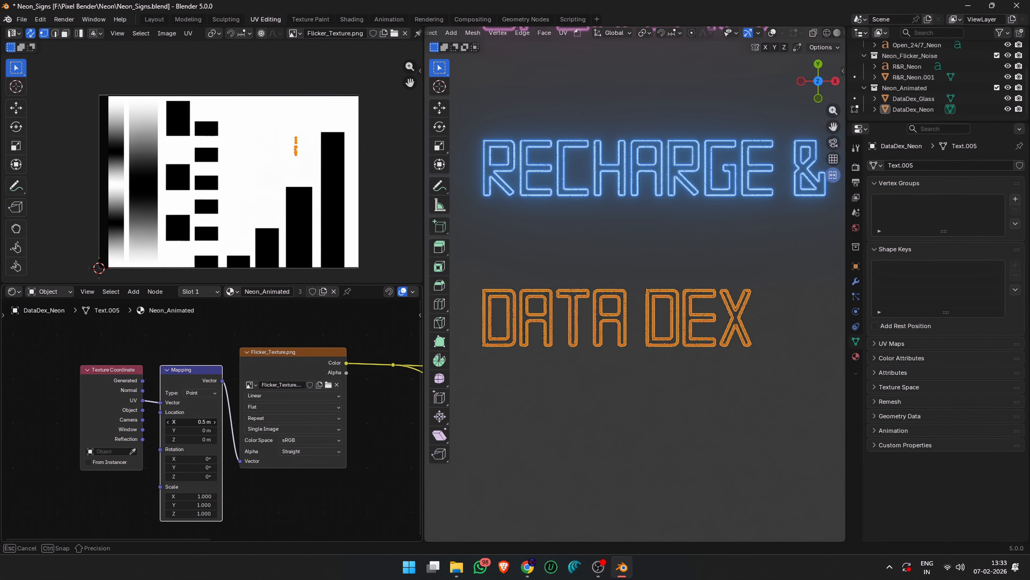
drag(190, 430, 202, 430)
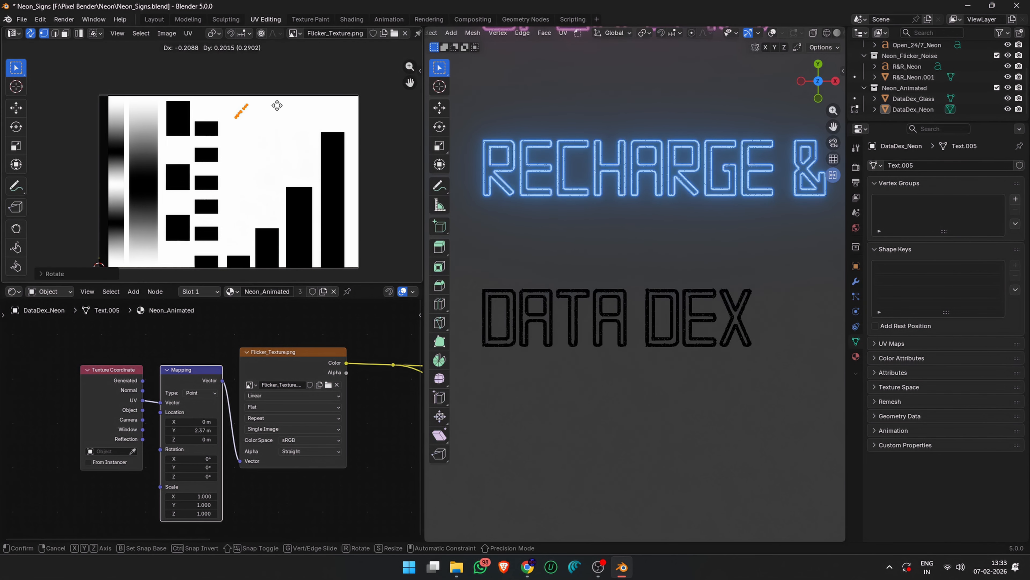
click(243, 103)
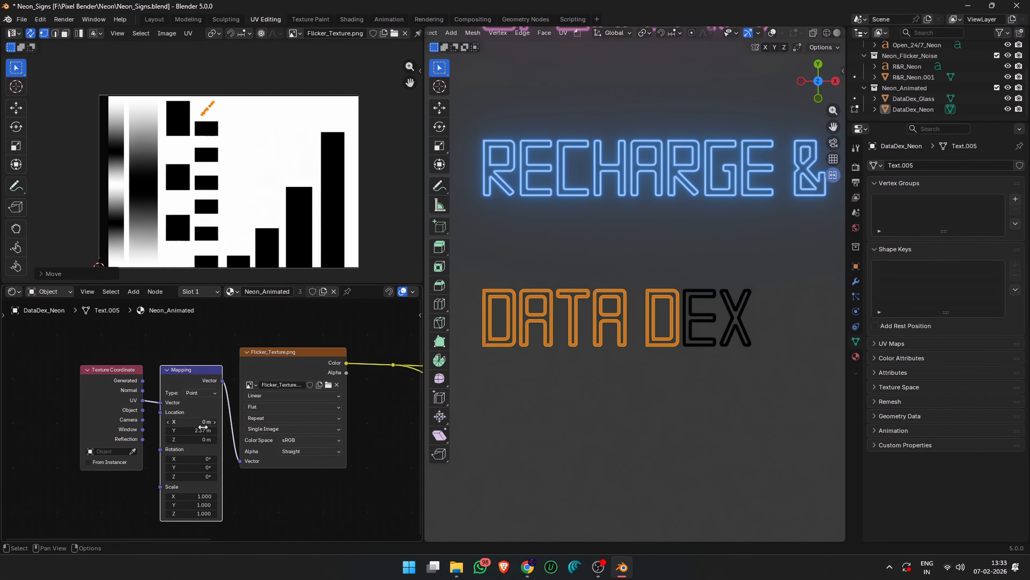
drag(199, 432, 202, 430)
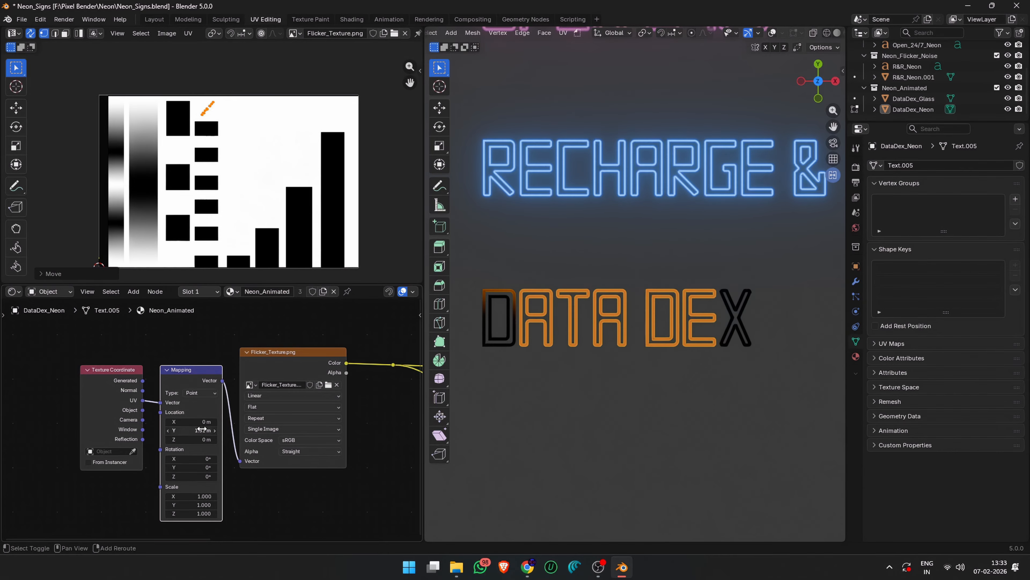
- Reset the Mapping Y location to 0 and move the tilted UV column down to the second stepped black bar
text(0)
key(Return)
key(g)
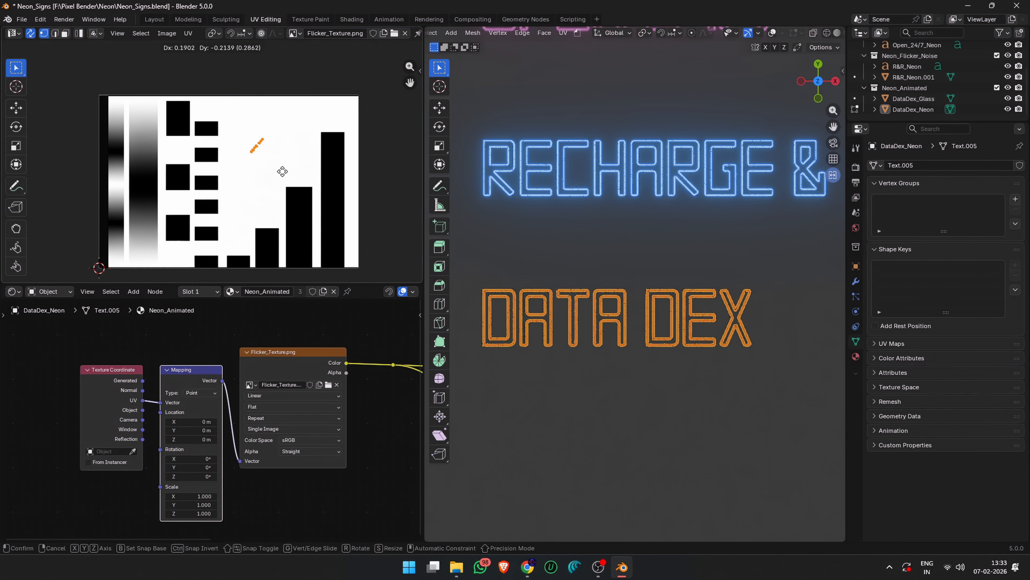
click(294, 242)
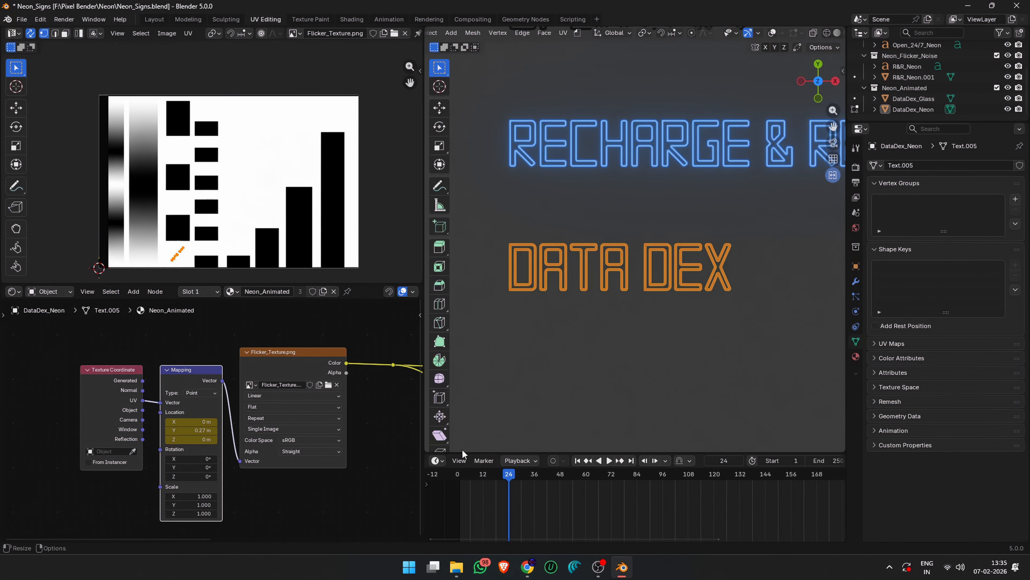
- Enlarge the timeline area and switch it to the Graph Editor
drag(462, 450, 462, 400)
click(436, 408)
click(588, 462)
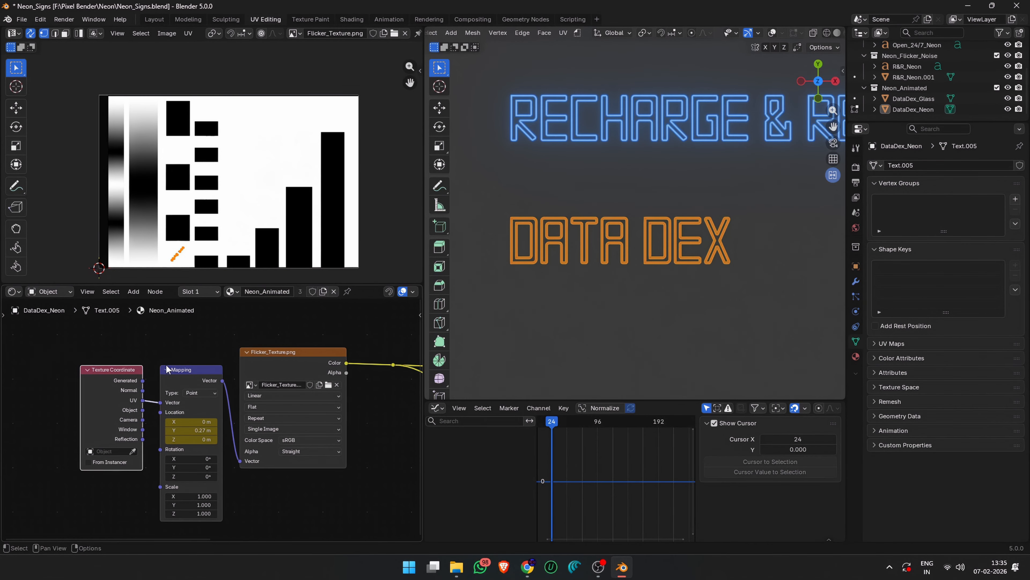
- Add a Cycles modifier to the Mapping Y Location curve of DataDex_Neon and play the animation with all three signs in view
key(Tab)
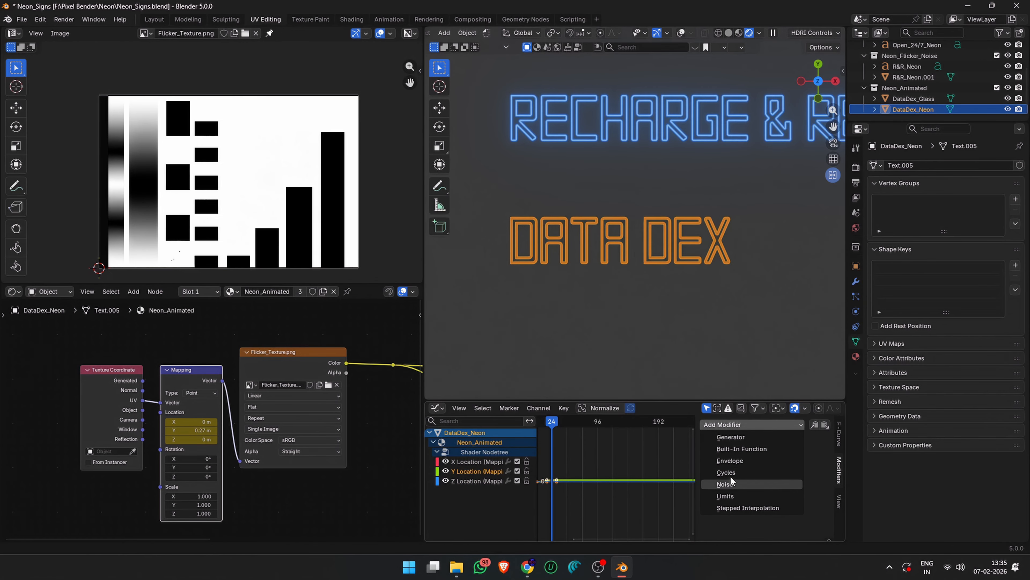
click(730, 475)
click(735, 312)
key(space)
scroll(735, 312, down, 4)
shift+middle_drag(734, 311, 662, 332)
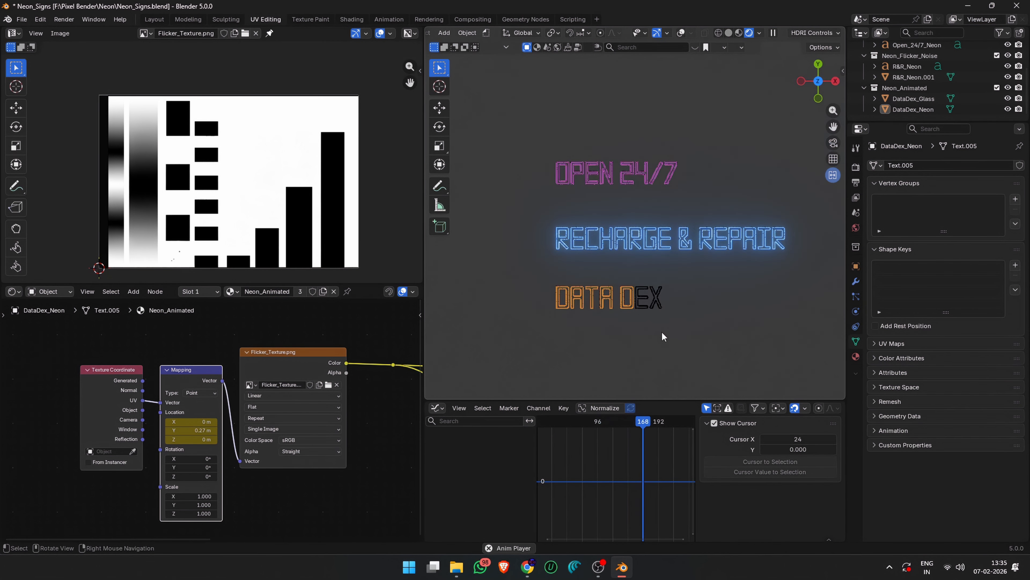
key(space)
- Move the UVs of DataDex_Neon onto the wide gradient stripe of the flicker texture and preview the animation
click(613, 306)
click(913, 110)
key(Tab)
key(a)
key(g)
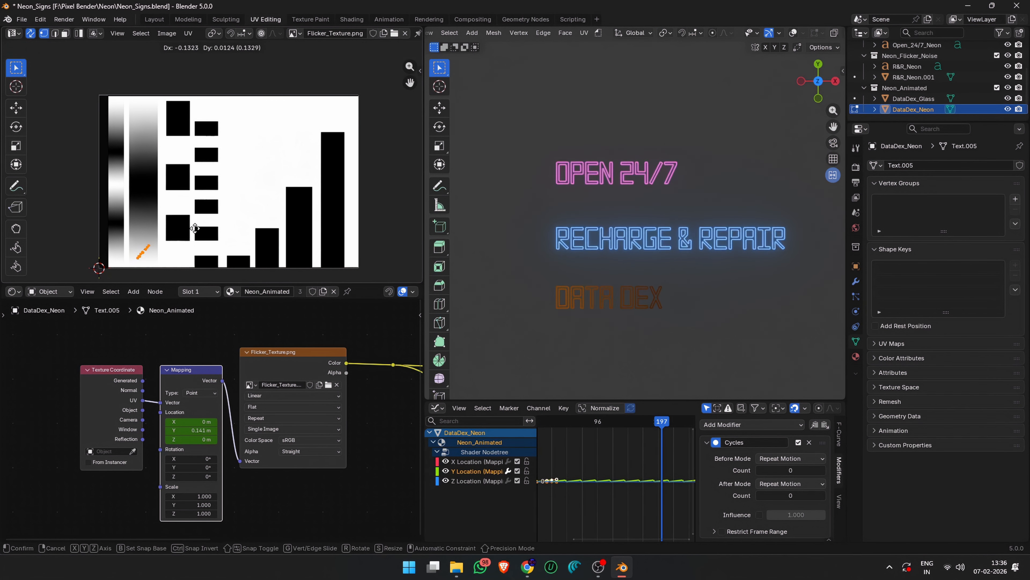
click(195, 228)
key(Tab)
key(space)
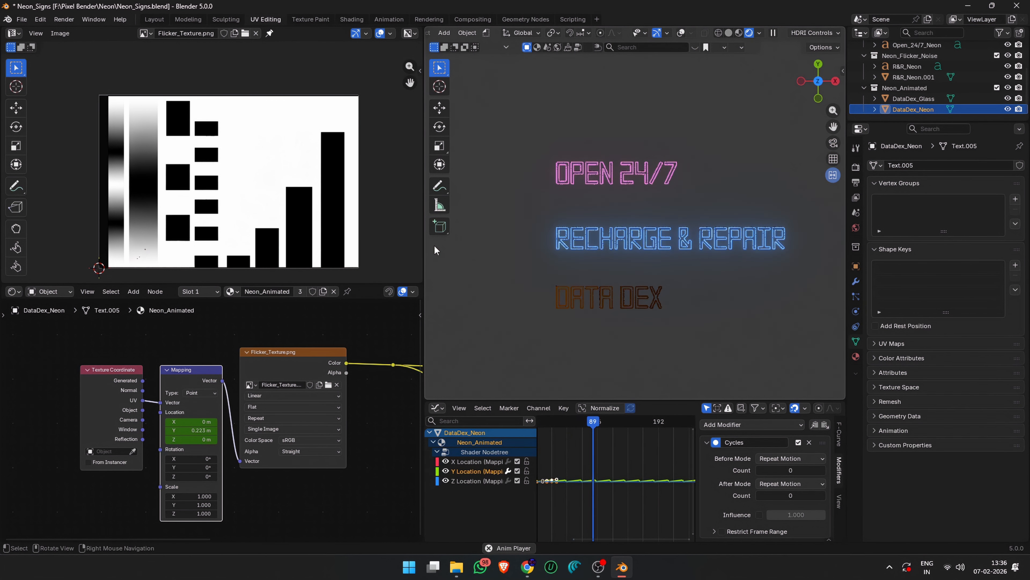
key(space)
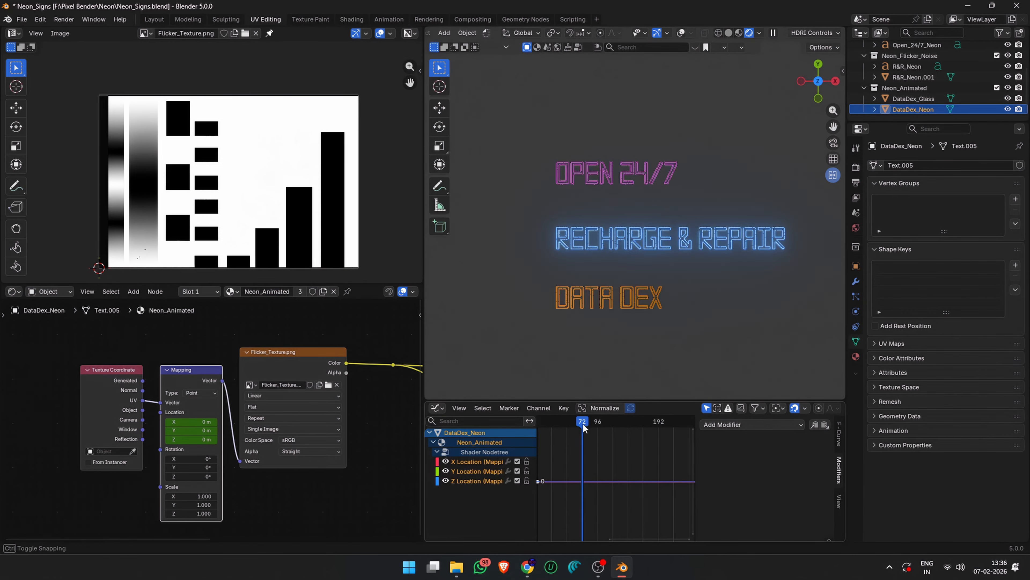
drag(583, 425, 551, 424)
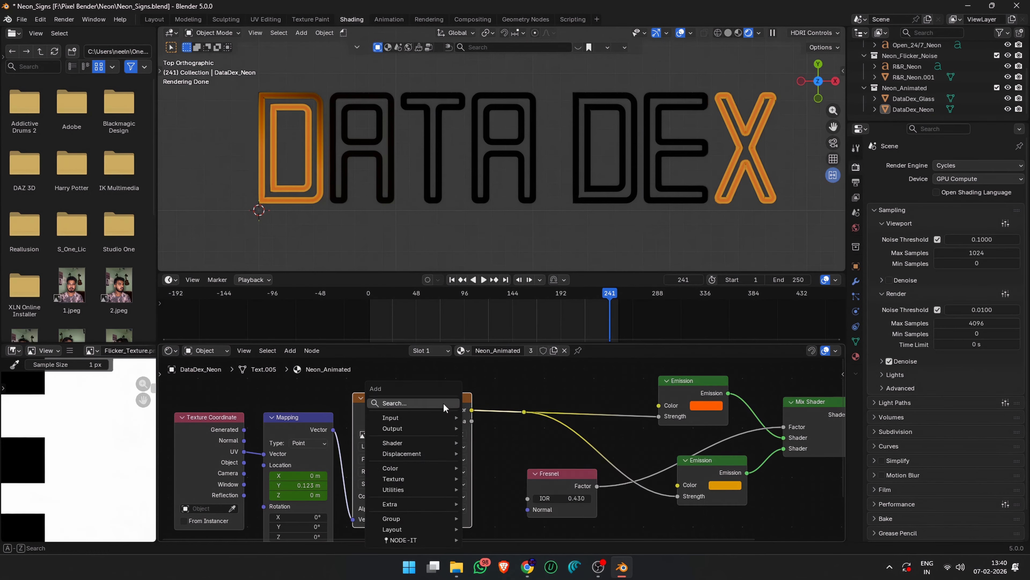
- Insert a Brightness/Contrast node after the Flicker_Texture image with Brightness 0.3 and play the animation
text(br)
click(497, 447)
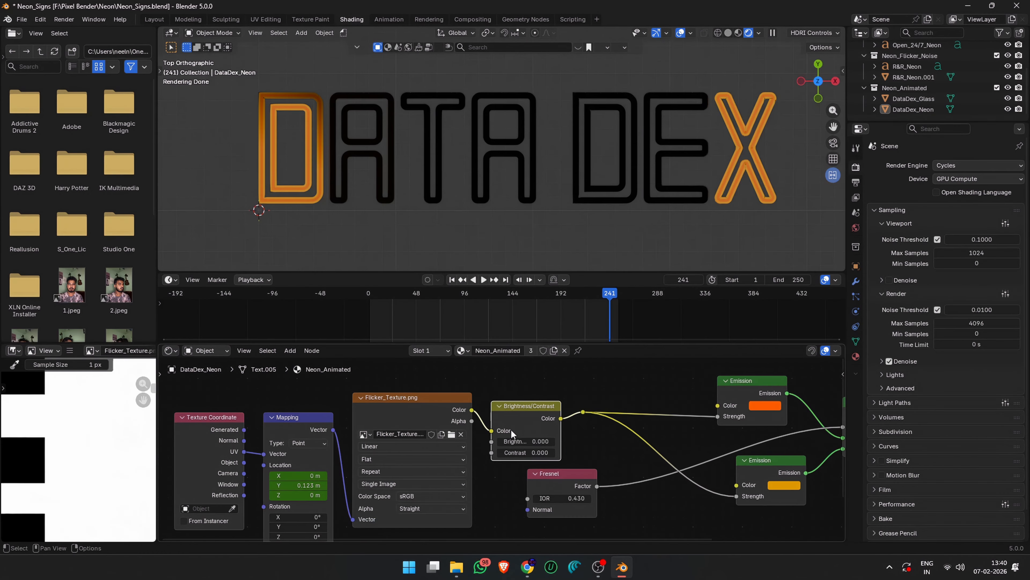
key(space)
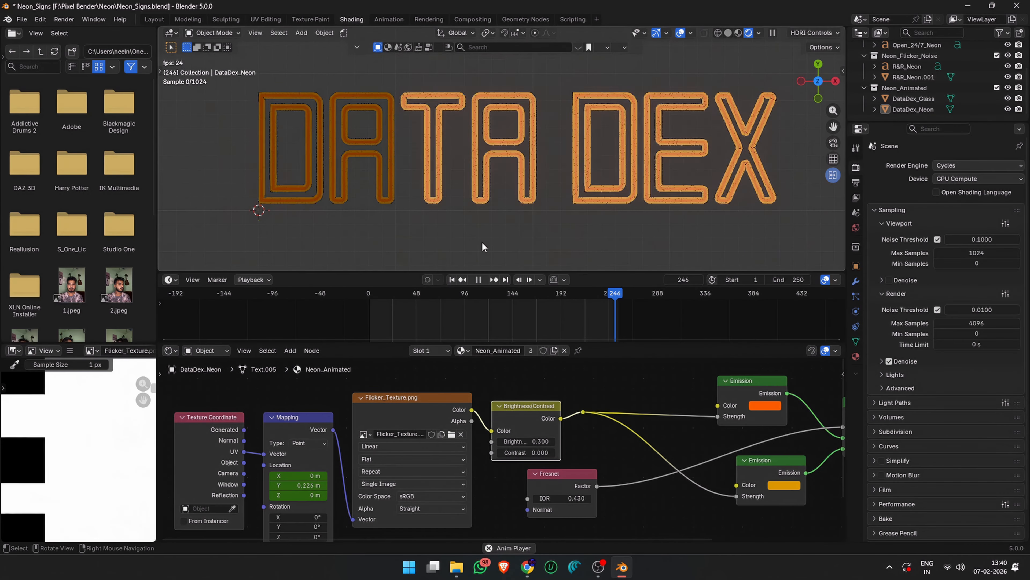
- Examine the three animated neon signs from different angles in the Layout workspace during playback
scroll(483, 245, down, 2)
click(157, 20)
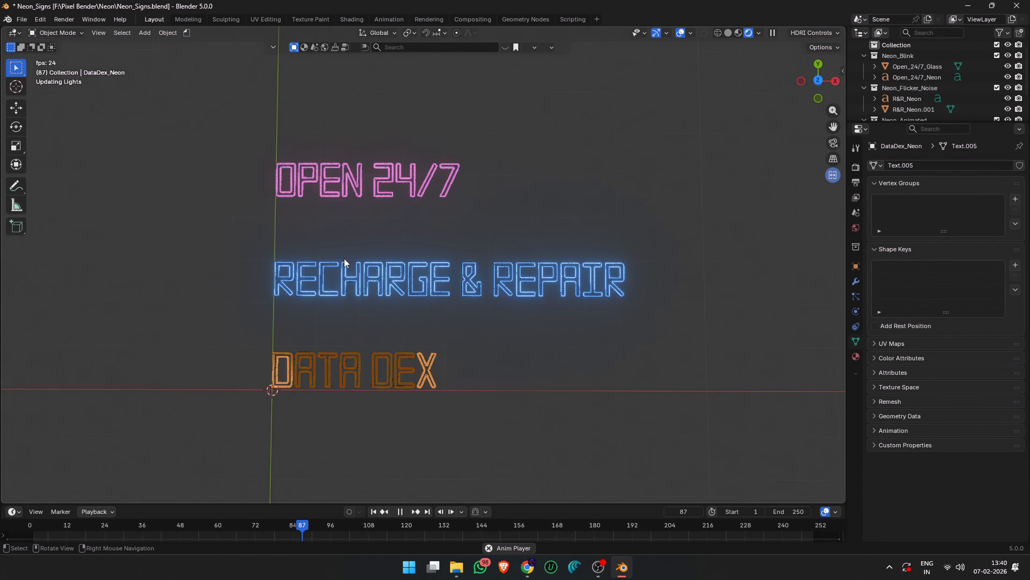
shift+middle_drag(470, 386, 520, 313)
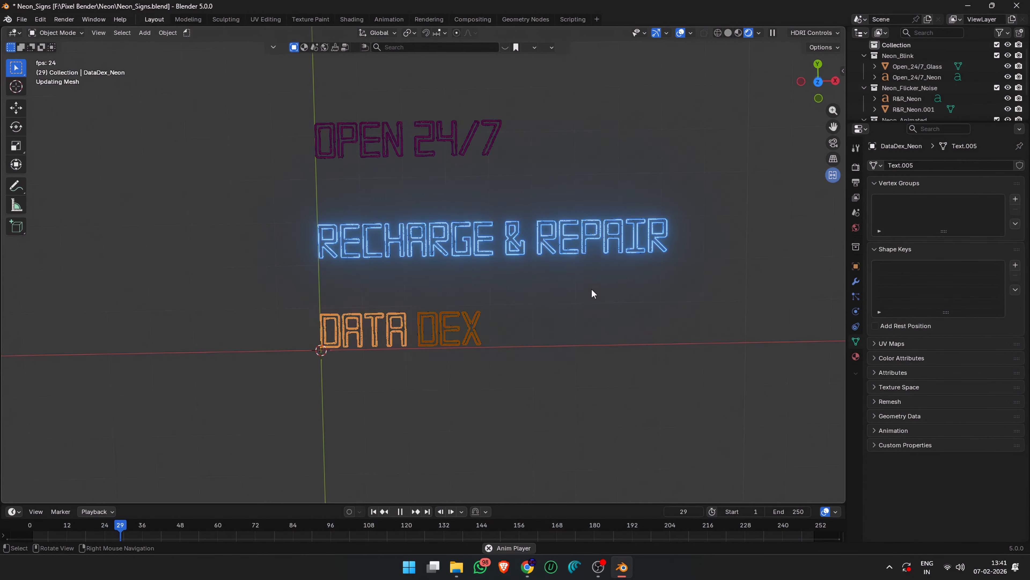
middle_drag(661, 326, 651, 305)
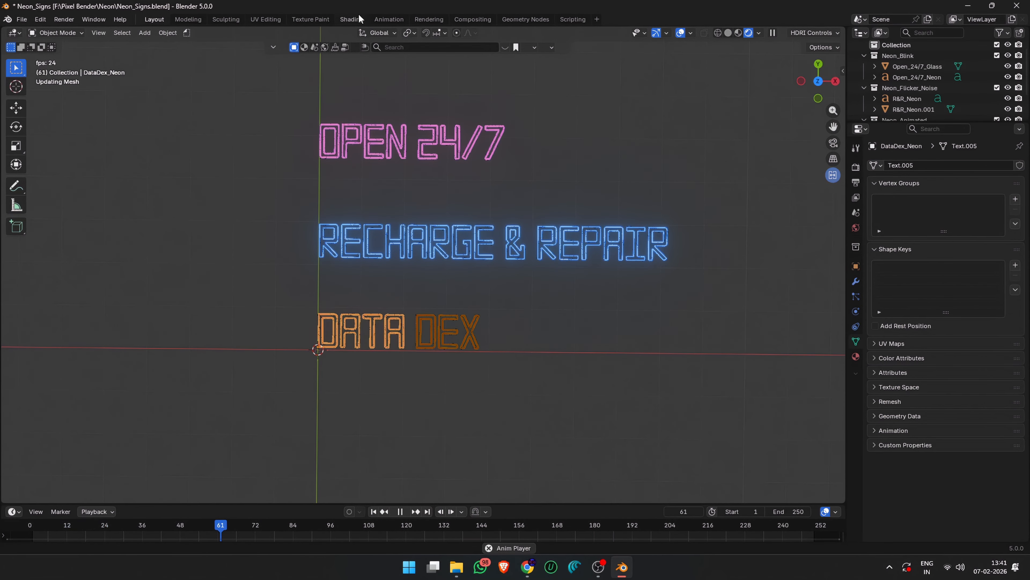
- Set the Brightness/Contrast node of the Neon_Animated material to Brightness 0.1 and Contrast 2.45
click(351, 19)
scroll(459, 227, down, 4)
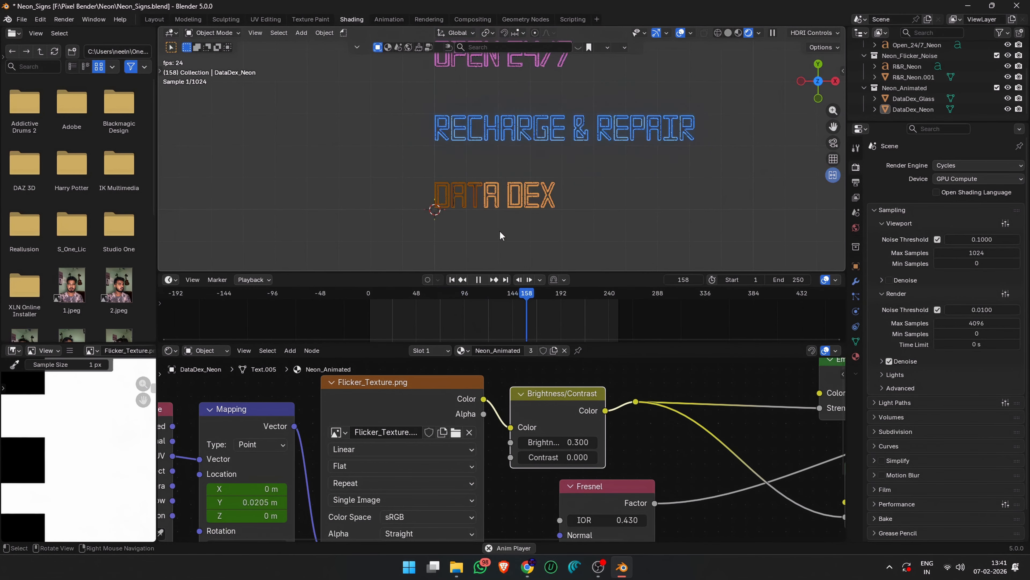
mouse_move(560, 442)
mouse_down()
mouse_move(523, 442)
mouse_move(593, 457)
mouse_up()
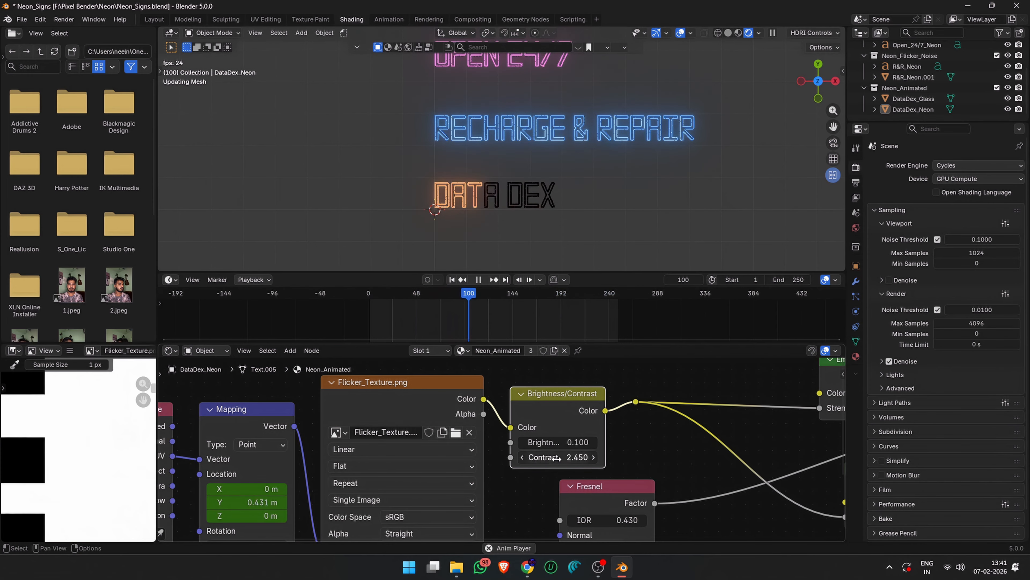
click(265, 19)
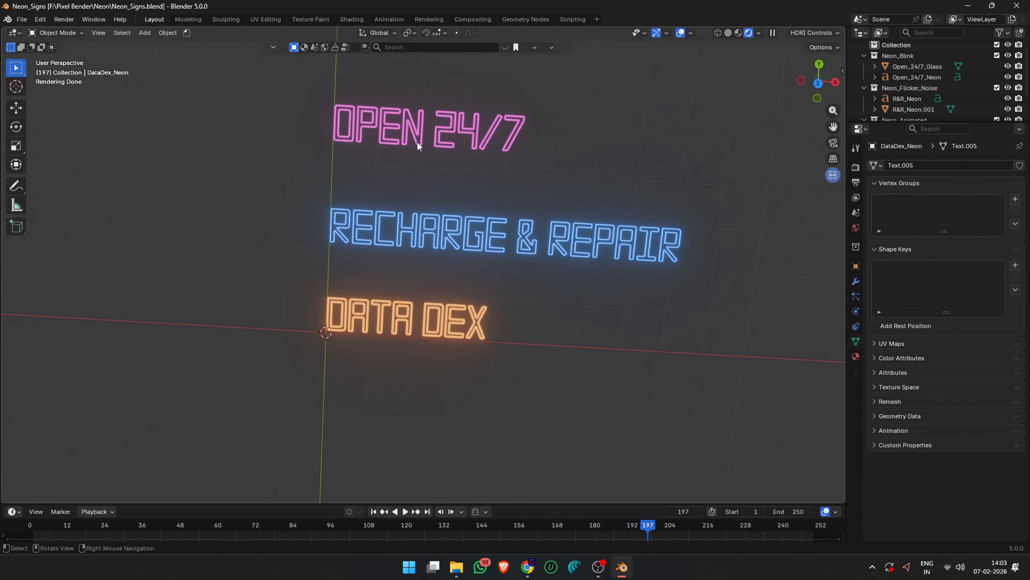
- Duplicate the OPEN 24/7 neon and its glass tube and place the copy beside the original
click(417, 142)
key(shift+d)
click(646, 142)
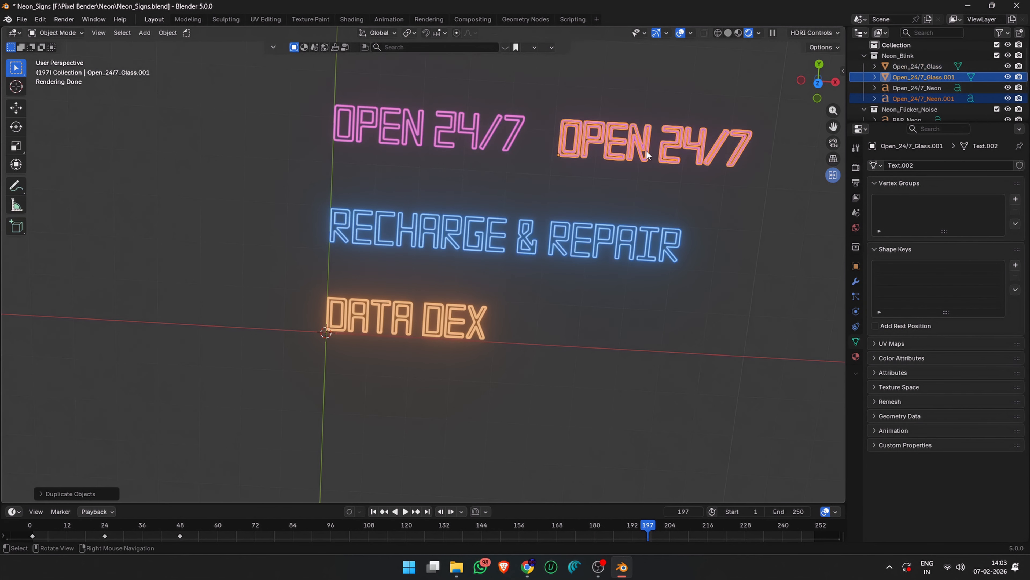
shift+middle_drag(646, 150, 536, 170)
scroll(535, 169, up, 3)
click(536, 169)
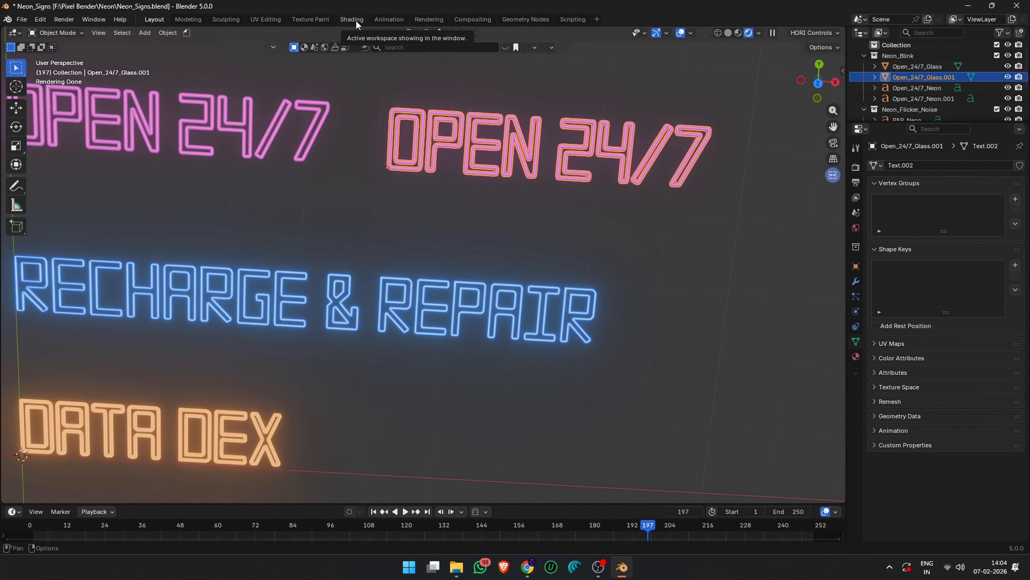
- Shift the blink keyframes of the copied OPEN 24/7 neon to start at frame 24 and preview the animation
drag(365, 504, 366, 409)
click(909, 87)
drag(302, 495, 18, 434)
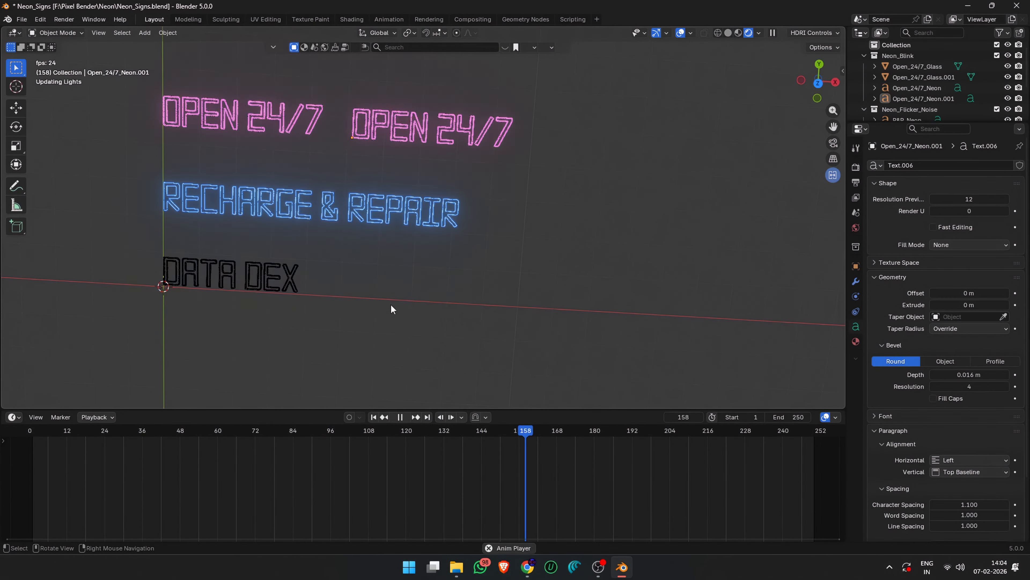
key(space)
- Rescale the blink keyframes of the copied OPEN 24/7 neon in time and play the animation
click(380, 136)
click(381, 136)
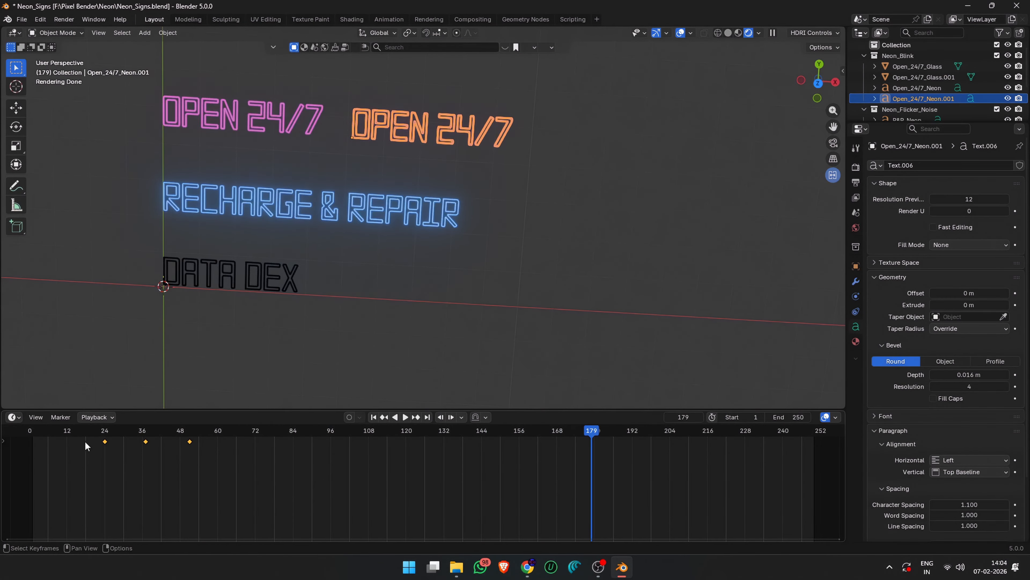
click(69, 431)
key(s)
click(153, 459)
click(502, 282)
key(space)
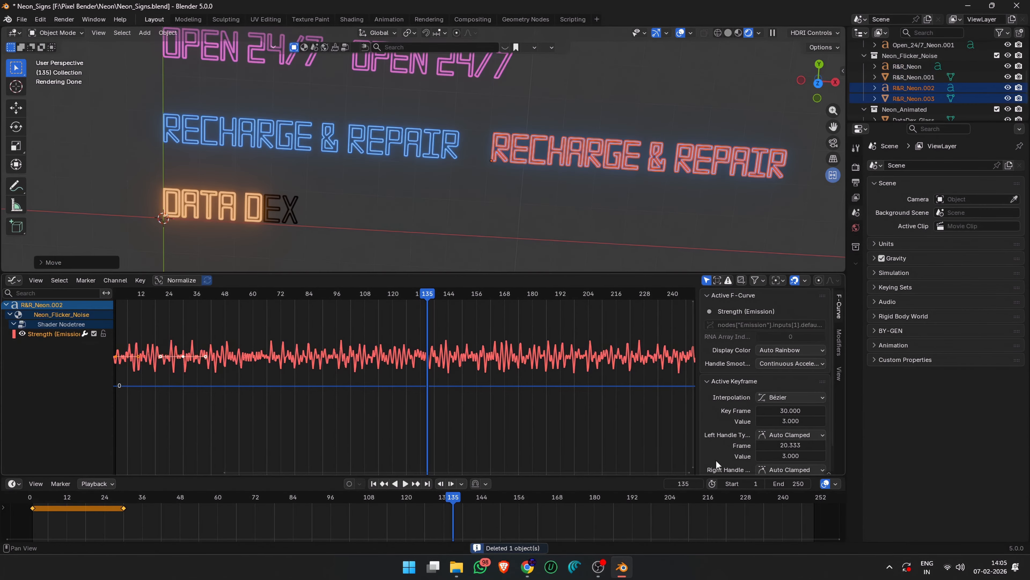
- Adjust the Noise modifier on the emission Strength curve of the copied RECHARGE & REPAIR neon and preview the flicker
scroll(723, 443, down, 2)
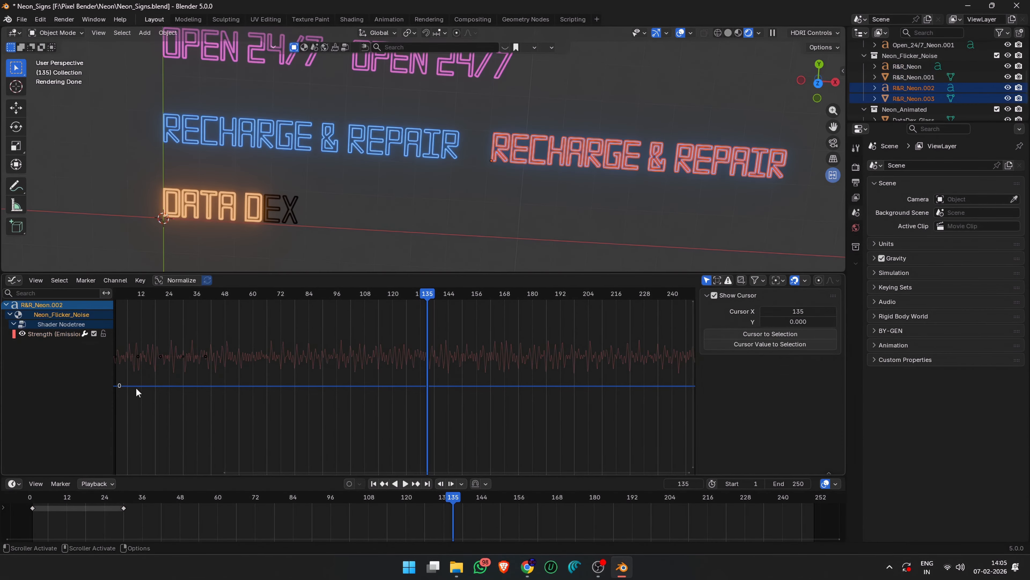
click(53, 333)
click(842, 355)
drag(791, 368, 825, 368)
click(436, 240)
key(space)
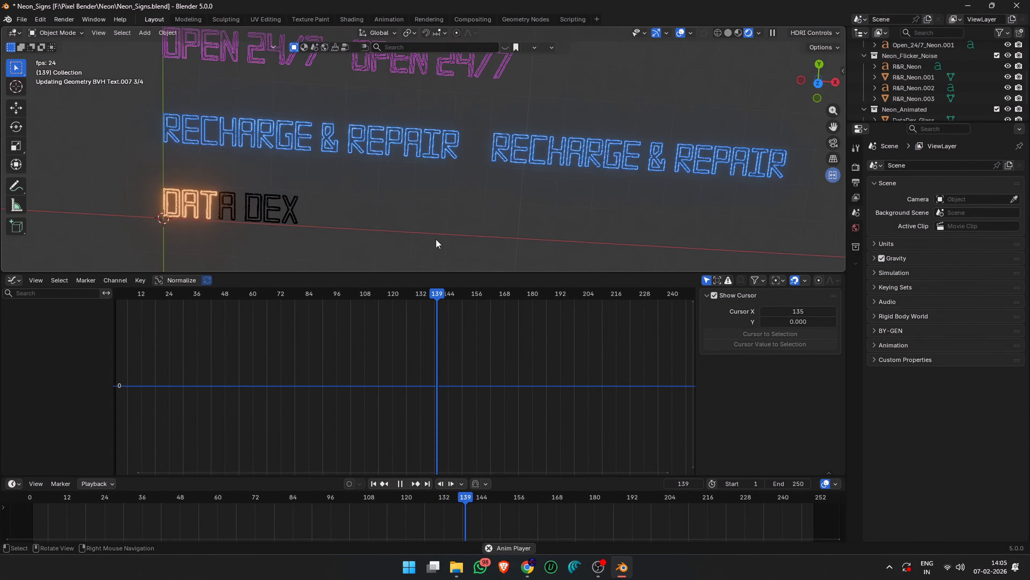
key(space)
- Duplicate the DATA DEX sign and place the copy beside the original along the X axis
middle_drag(436, 238, 462, 214)
click(234, 197)
key(shift+d)
key(x)
click(437, 219)
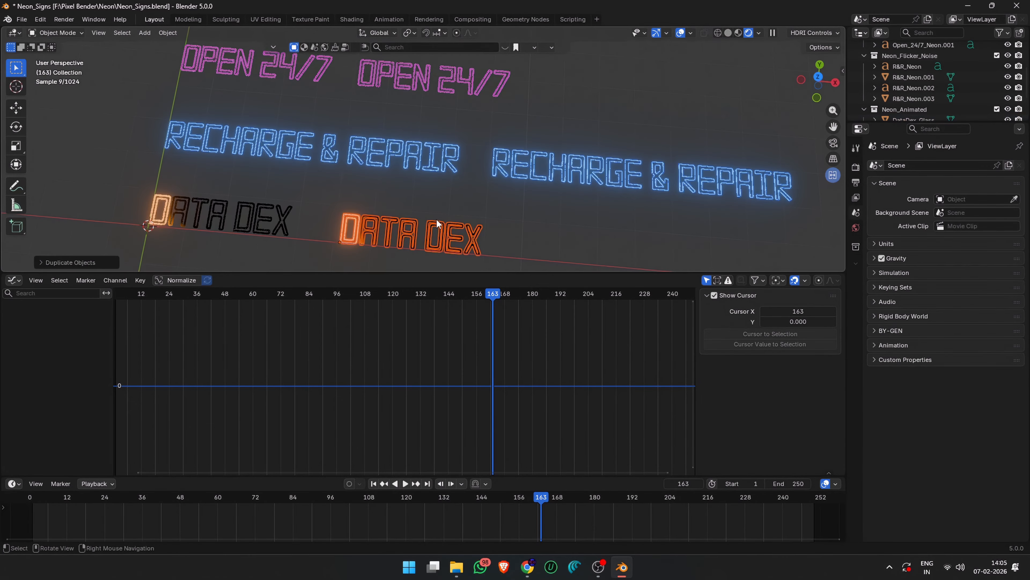
- Move the UVs of the copied DATA DEX sign above the texture's column of small black blocks in the UV Editing workspace
click(266, 19)
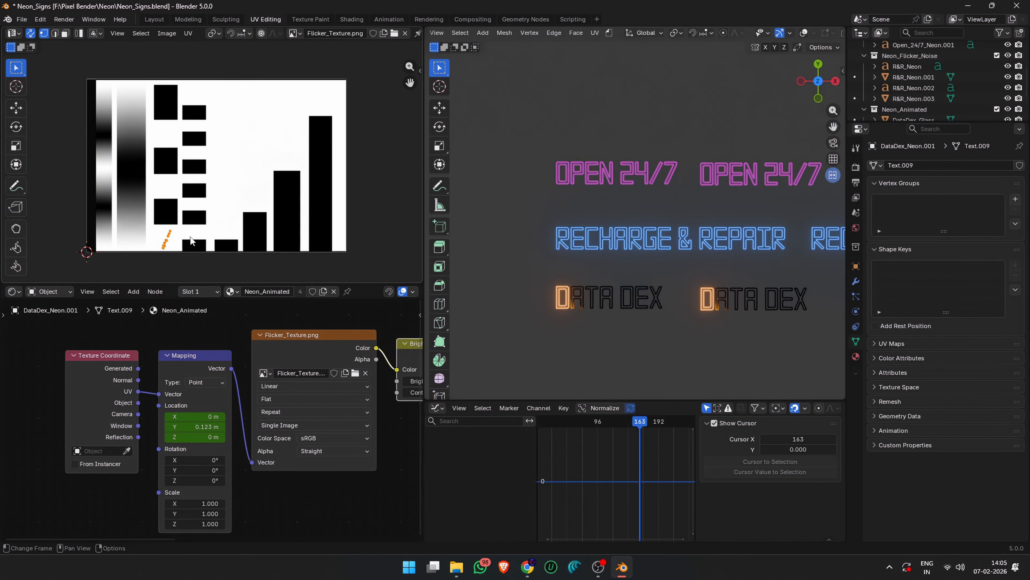
key(space)
key(g)
click(222, 89)
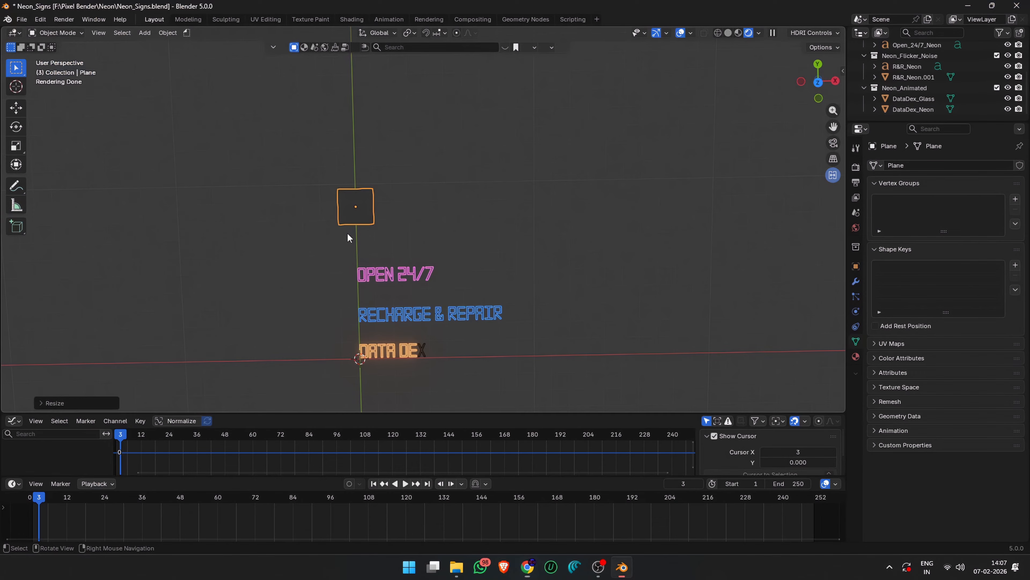
- Stretch the plane above the signs along X into a wide rectangle and open the Shading workspace for it
key(s)
key(x)
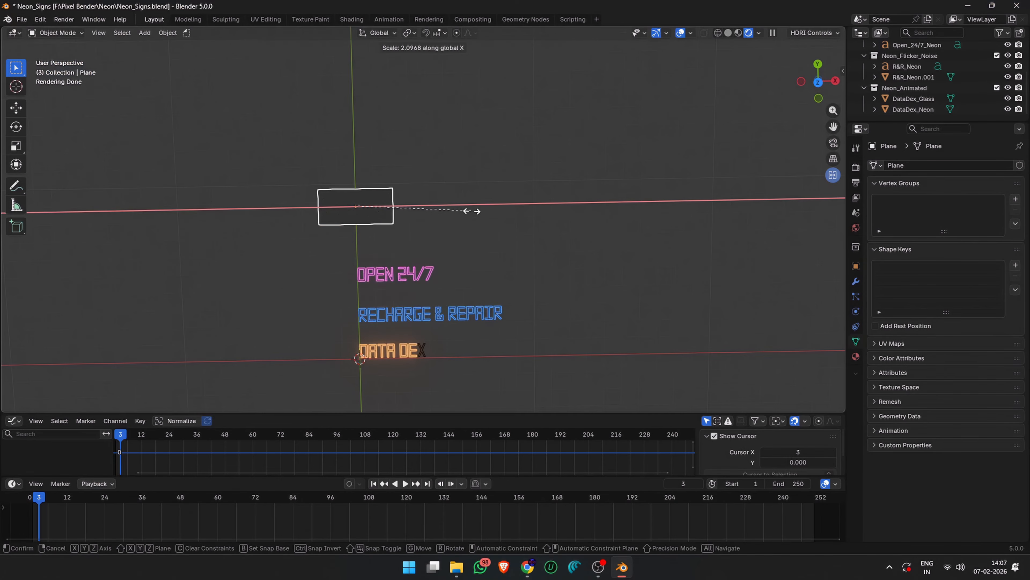
click(490, 203)
middle_drag(420, 156, 418, 163)
click(352, 20)
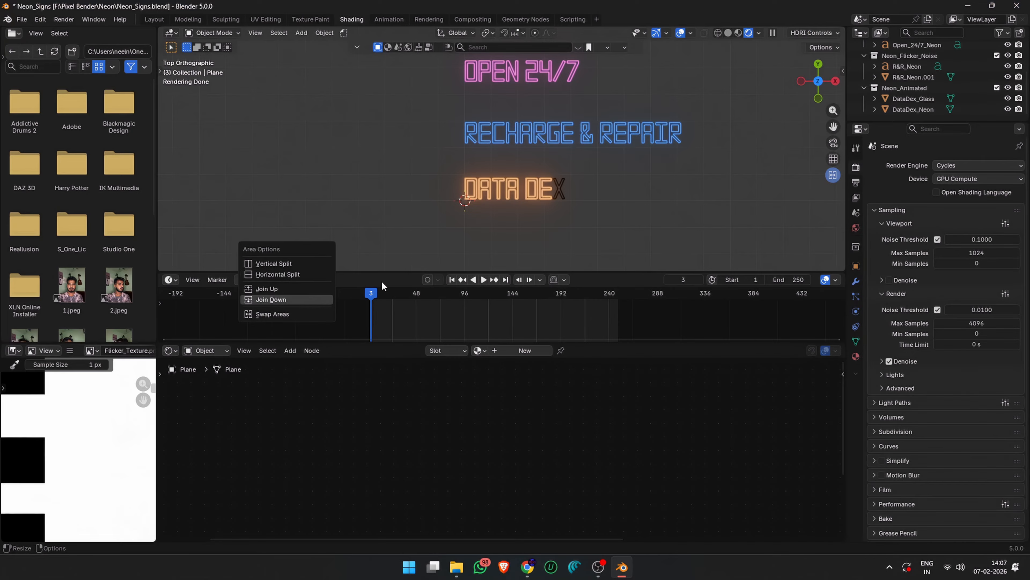
- Merge away the timeline area, enlarge the shader editor, and give the plane a material named Quick_Neon
click(292, 300)
drag(348, 343, 349, 271)
shift+middle_drag(512, 69, 492, 260)
scroll(489, 192, up, 3)
click(507, 280)
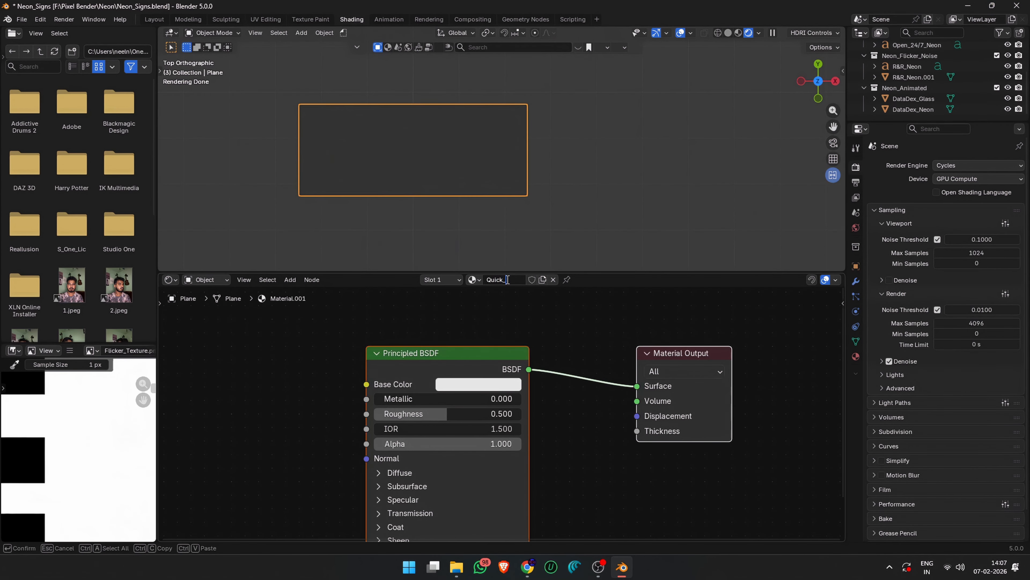
- Replace the Principled BSDF with an Emission shader feeding the Surface, coloured by the pexels-andy-lee street photo as an image texture
key(Delete)
key(shift+a)
text(emis)
key(Return)
click(506, 416)
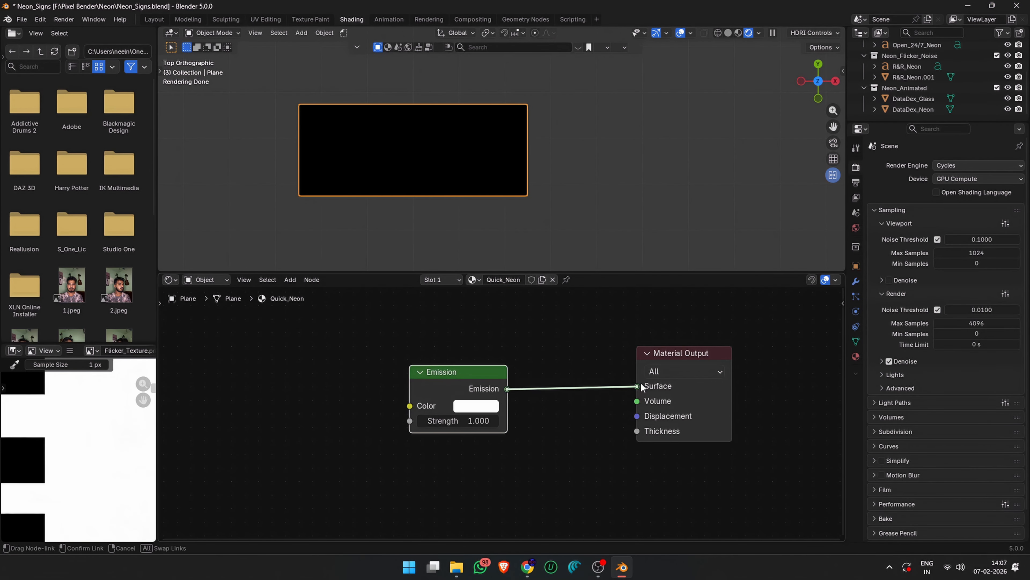
drag(641, 387, 637, 385)
key(alt+Tab)
key(alt+Tab)
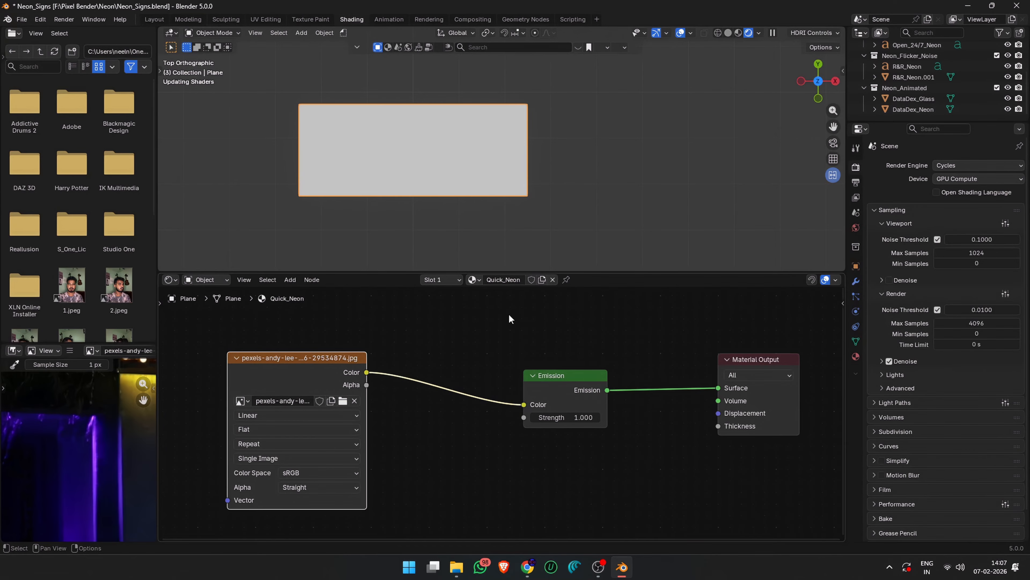
- Move and scale the plane's UVs in the UV Editing workspace to frame the Yan Huo Chun Cheng sign in the photo
click(266, 19)
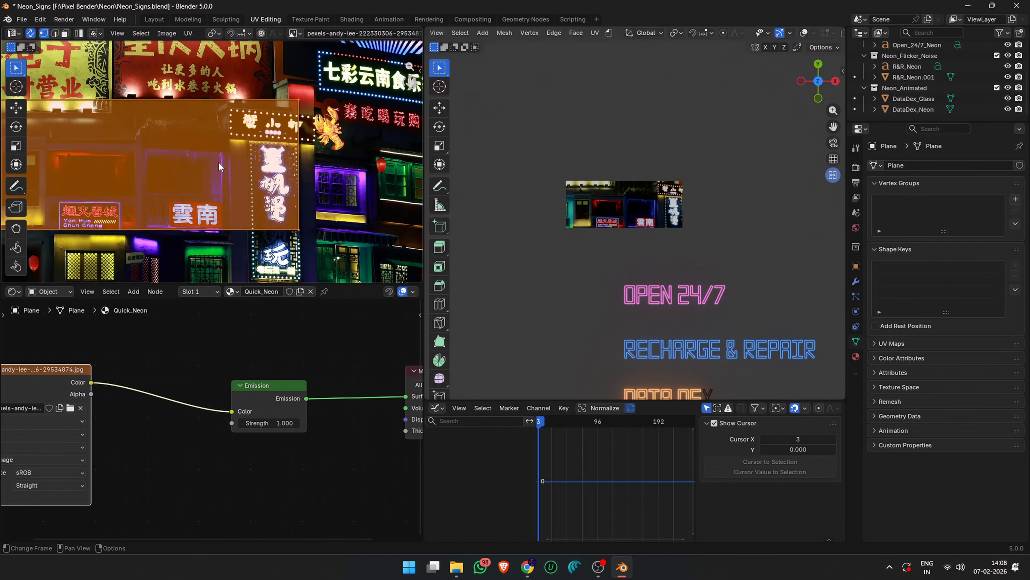
scroll(227, 163, up, 4)
drag(182, 155, 314, 222)
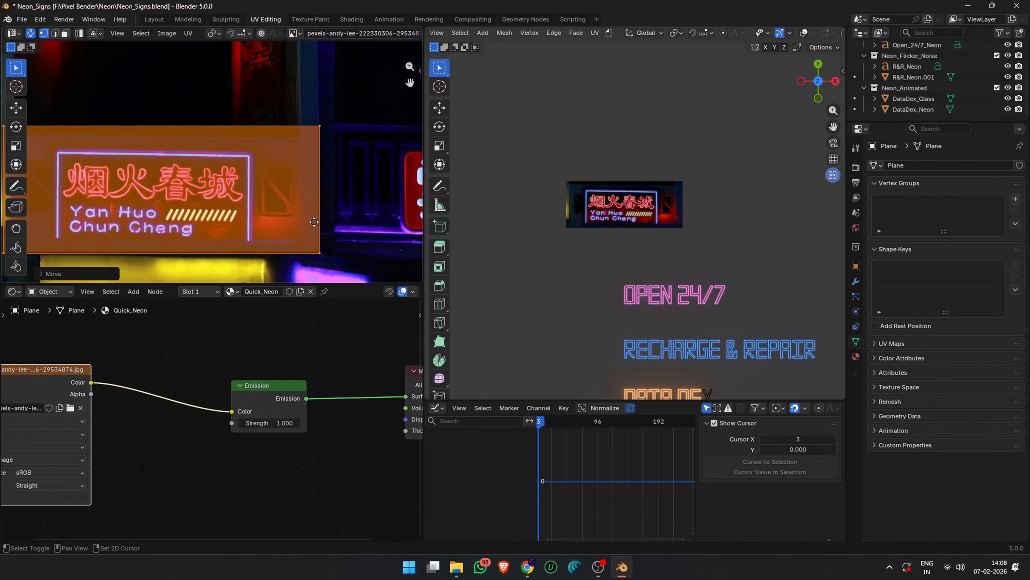
key(s)
key(y)
click(281, 163)
key(g)
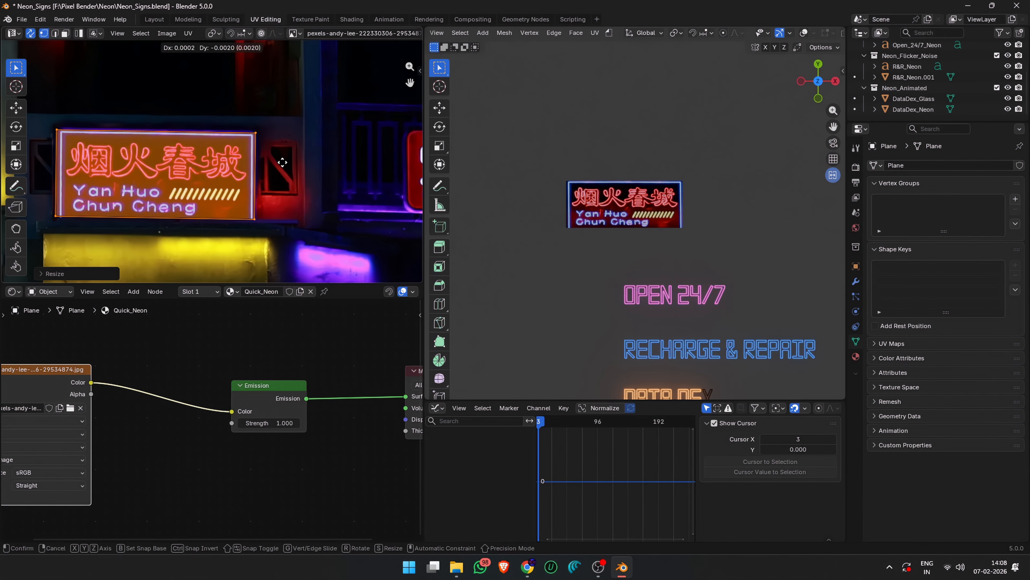
click(280, 166)
scroll(561, 212, down, 2)
key(Tab)
- Duplicate the sign plane, place the copy above the original, and narrow it along X
scroll(292, 183, down, 3)
middle_drag(292, 182, 113, 160)
key(shift+d)
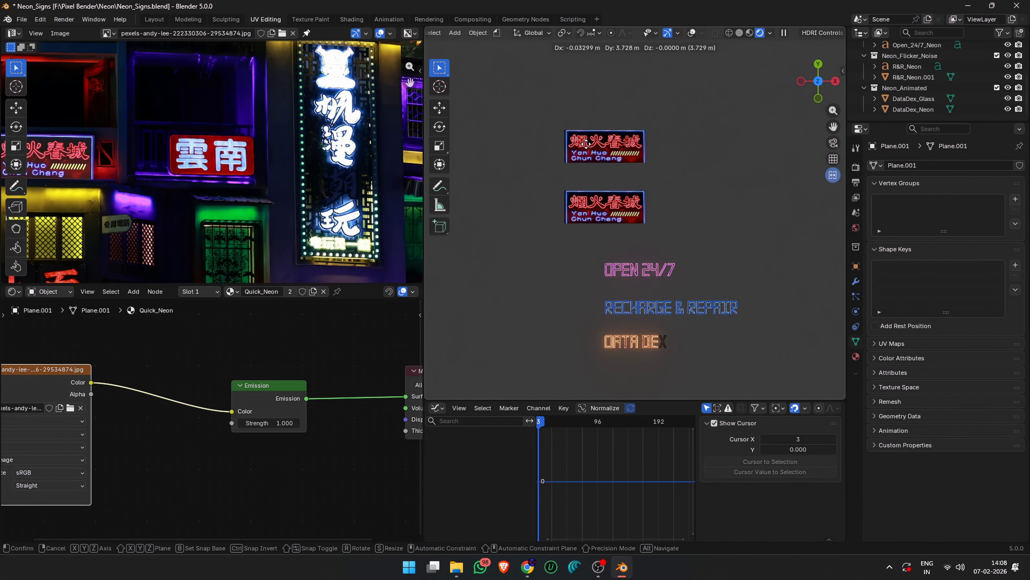
click(587, 147)
key(s)
key(x)
- Move and scale the copied plane's UVs to crop tightly to the red 雲南 sign in the photo
key(Tab)
key(g)
click(231, 162)
scroll(230, 162, up, 5)
key(s)
key(x)
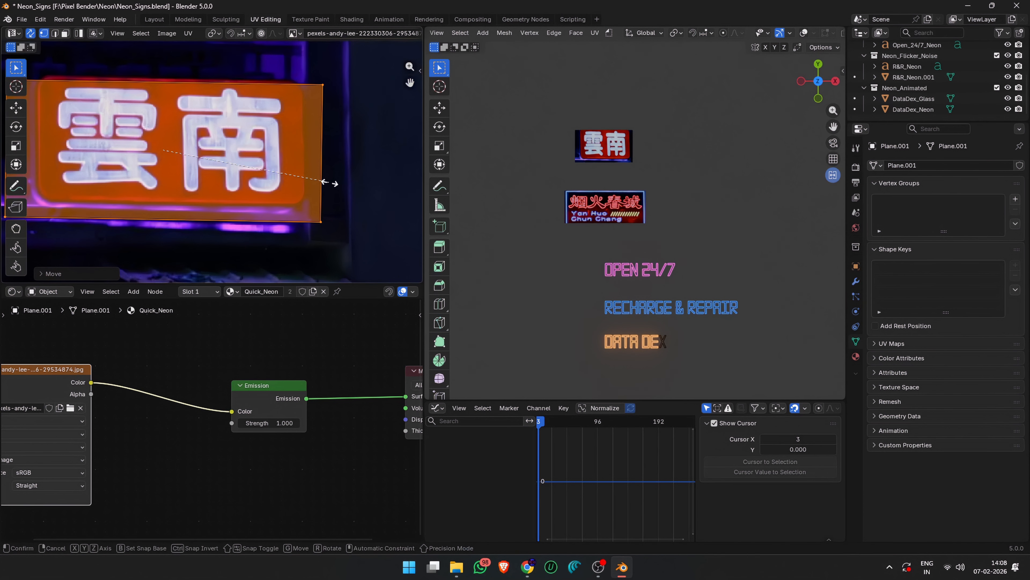
click(293, 175)
key(g)
click(304, 163)
key(s)
key(y)
click(313, 156)
scroll(552, 154, down, 1)
scroll(528, 98, up, 3)
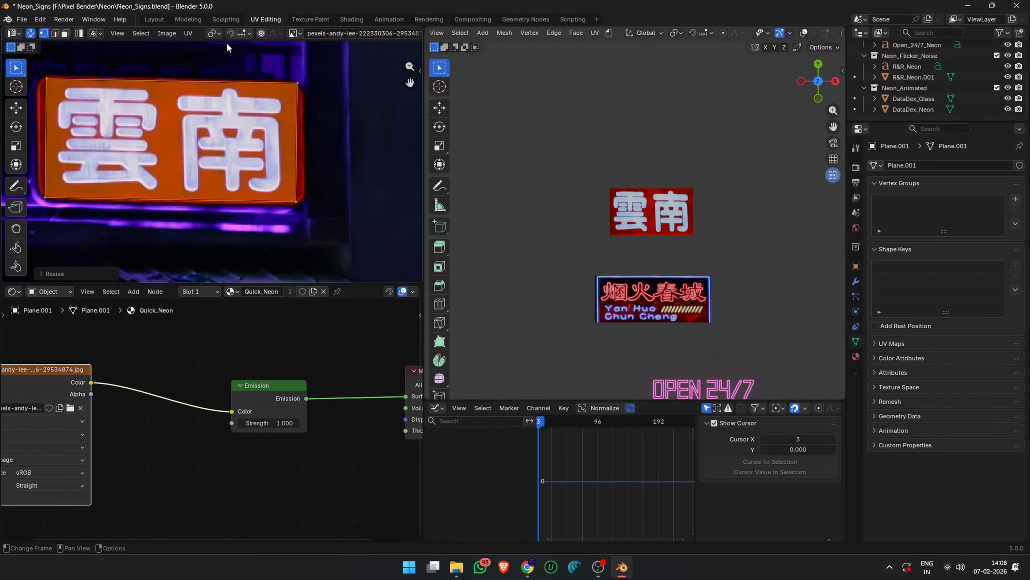
- Set the Quick_Neon Emission strength to 2 in the Shading workspace
click(352, 20)
click(566, 417)
text(2)
key(Return)
scroll(508, 151, down, 5)
shift+middle_drag(509, 152, 543, 219)
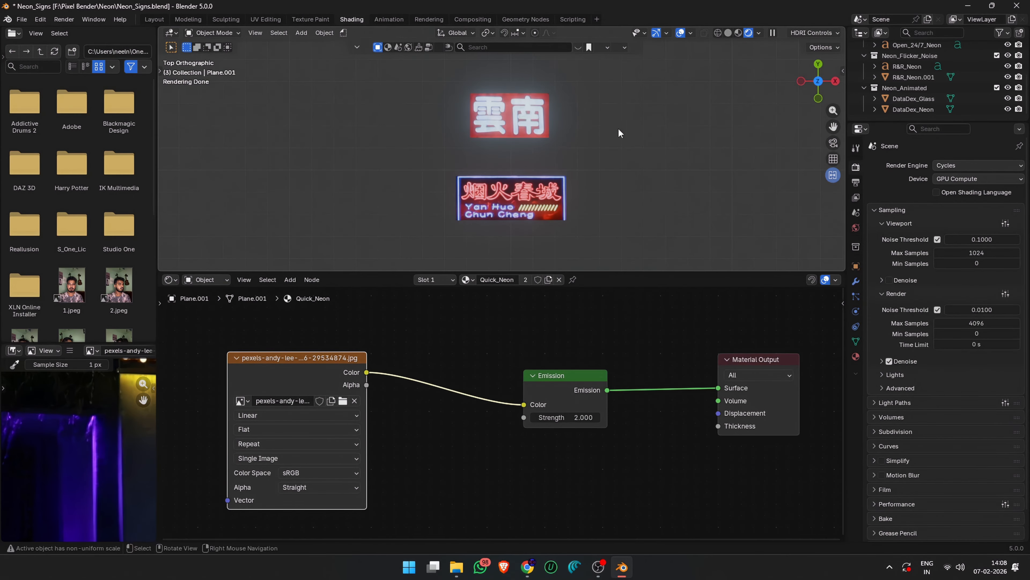
- Copy the Texture Coordinate, Mapping and Flicker_Texture.png nodes from DataDex_Neon's material into the lower sign plane's Quick_Neon material
click(468, 280)
click(910, 100)
click(910, 109)
scroll(324, 373, down, 6)
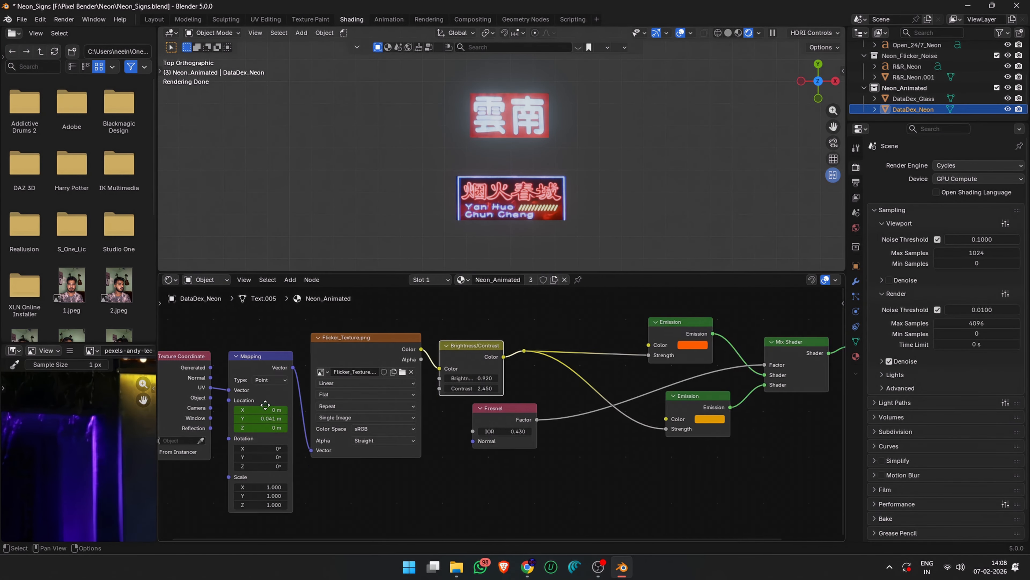
middle_drag(215, 392, 331, 370)
drag(252, 326, 475, 462)
key(ctrl+c)
click(502, 201)
middle_drag(252, 377, 465, 374)
key(ctrl+v)
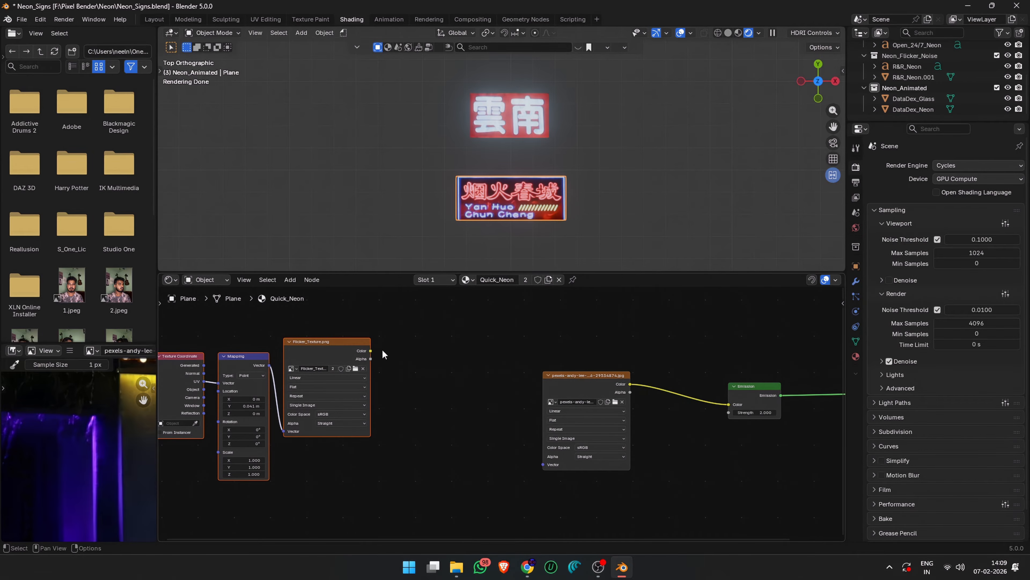
- Connect the Flicker_Texture.png Color to the Emission Strength and play the animation to preview the flicker
drag(371, 351, 728, 412)
key(space)
drag(243, 405, 276, 405)
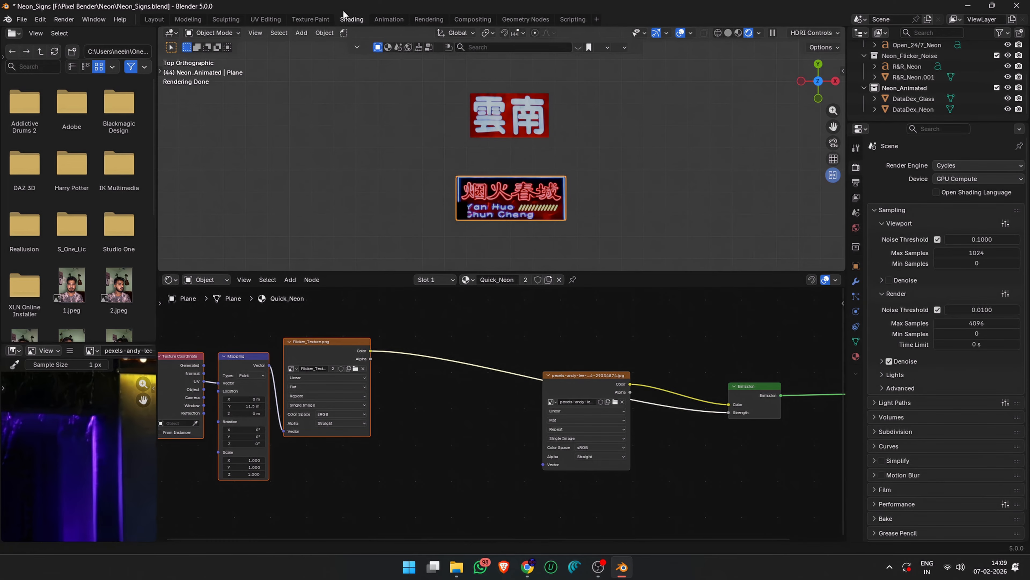
- Display Flicker_Texture.png in the UV editor and scale down the Yan Huo Chun Cheng plane's UVs over it
click(266, 19)
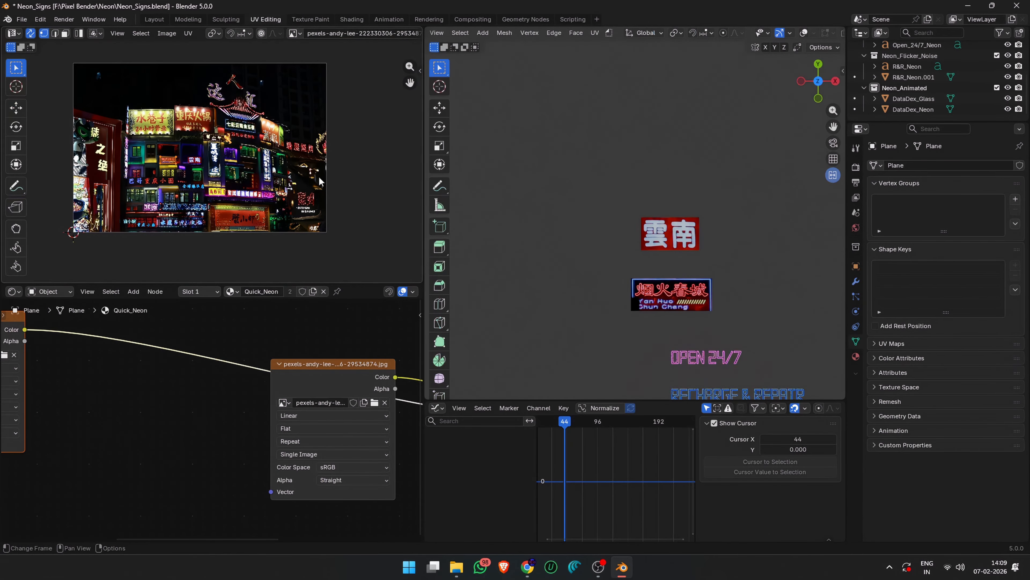
scroll(129, 144, up, 4)
click(296, 34)
click(314, 83)
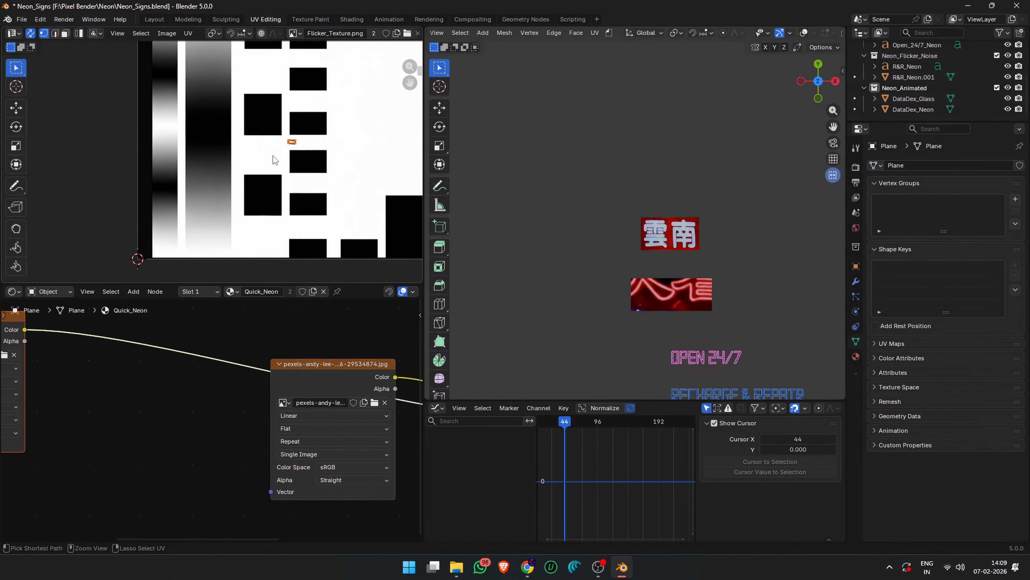